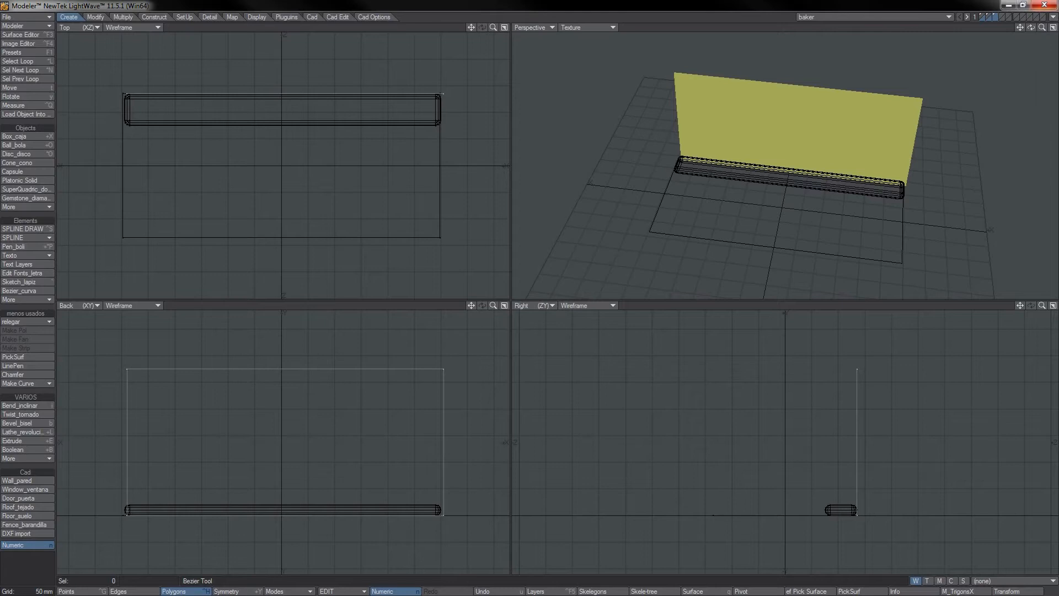
Step: Show the floor, wall and kerb layers in the foreground together and view them in perspective
left_click(987, 16, "shift")
left_click(987, 15, "shift")
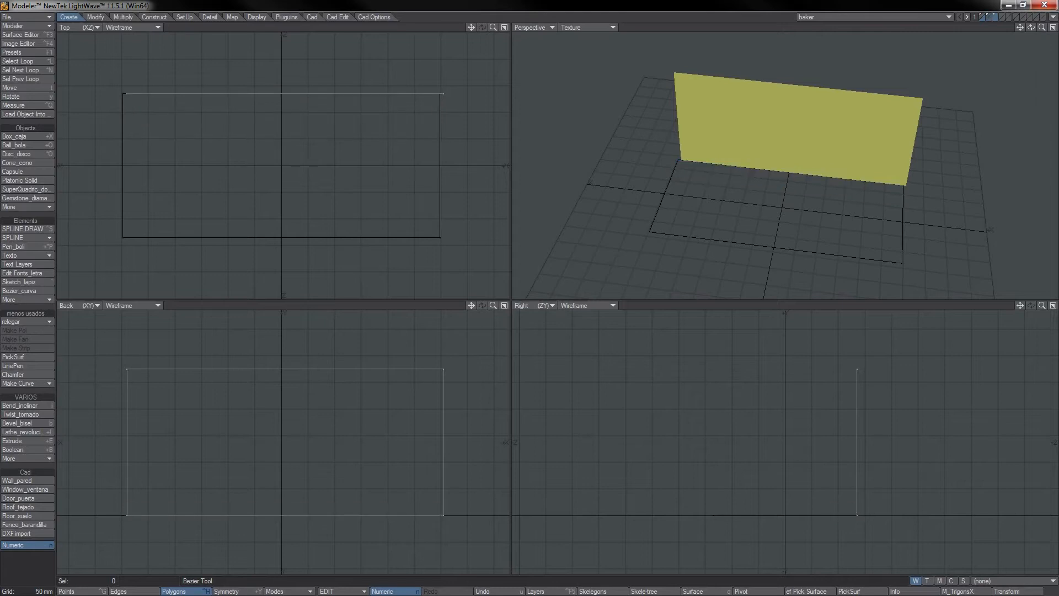
left_click(981, 16, "shift")
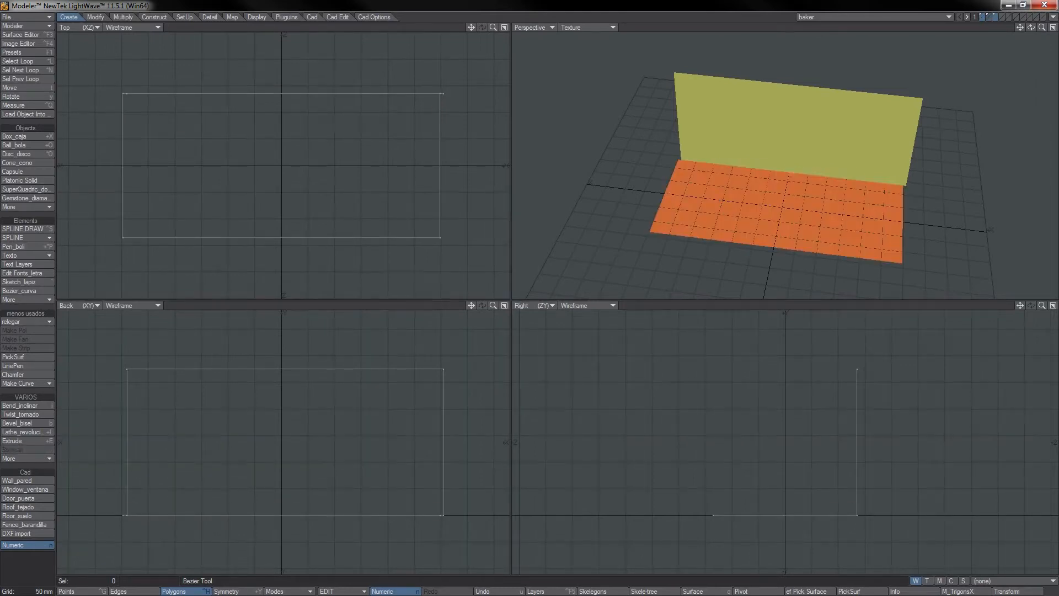
left_click(987, 16, "shift")
left_click_drag(756, 182, 730, 235, "alt")
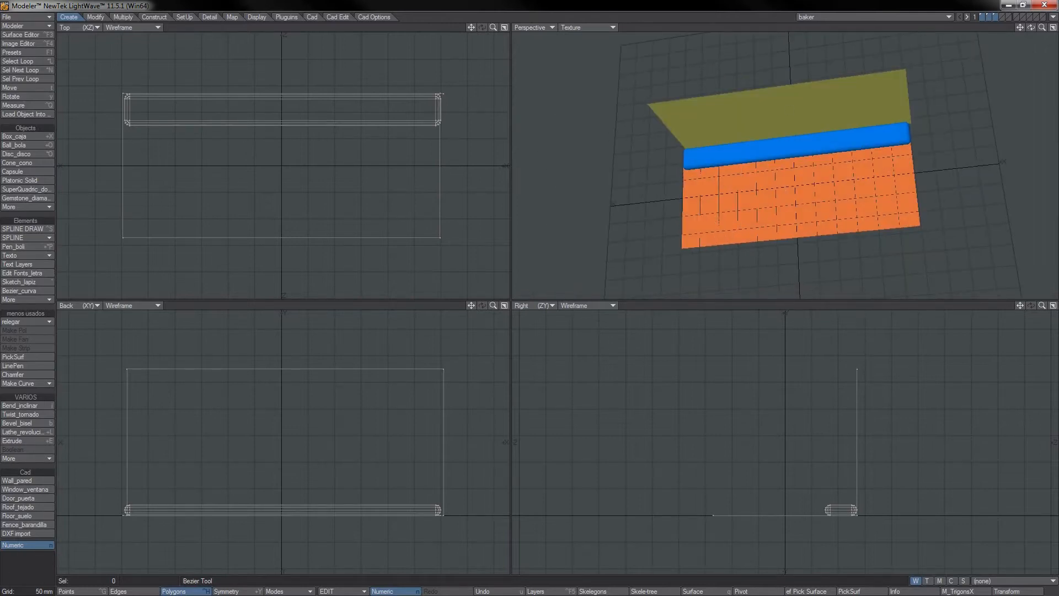
Step: Isolate the floor layer and switch the Top viewport to a UV Texture view with the UV grid enlarged and centred
key("1")
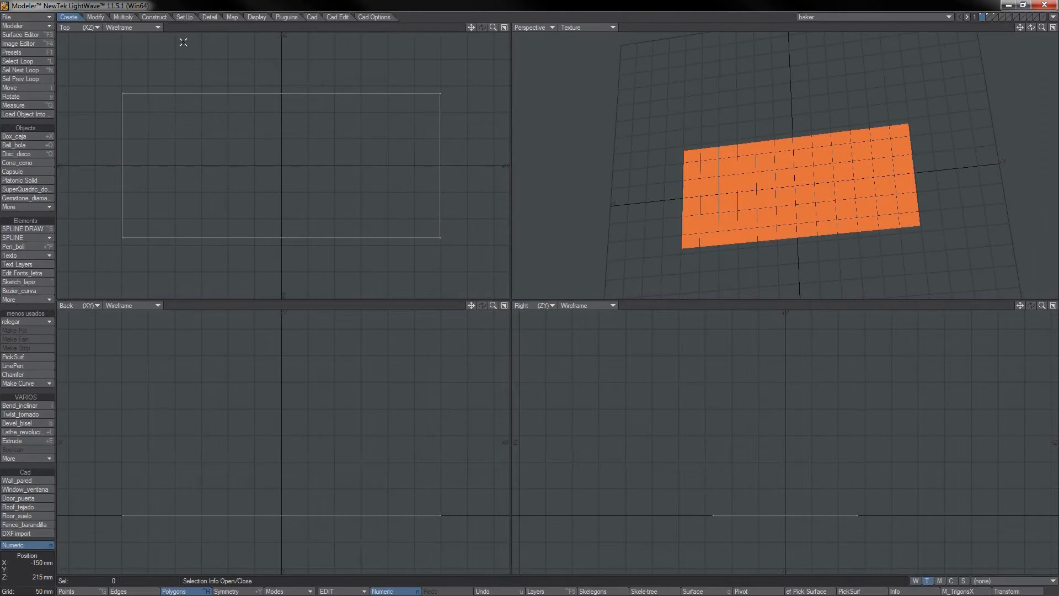
left_click(78, 27)
left_click(70, 84)
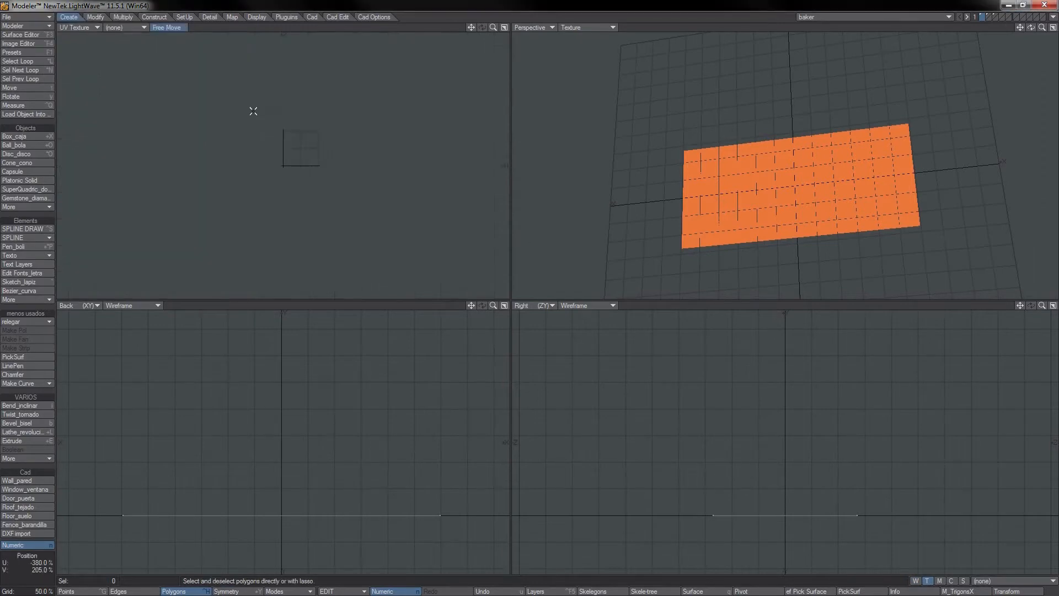
left_click_drag(494, 27, 516, 27)
left_click_drag(369, 90, 285, 149, "alt")
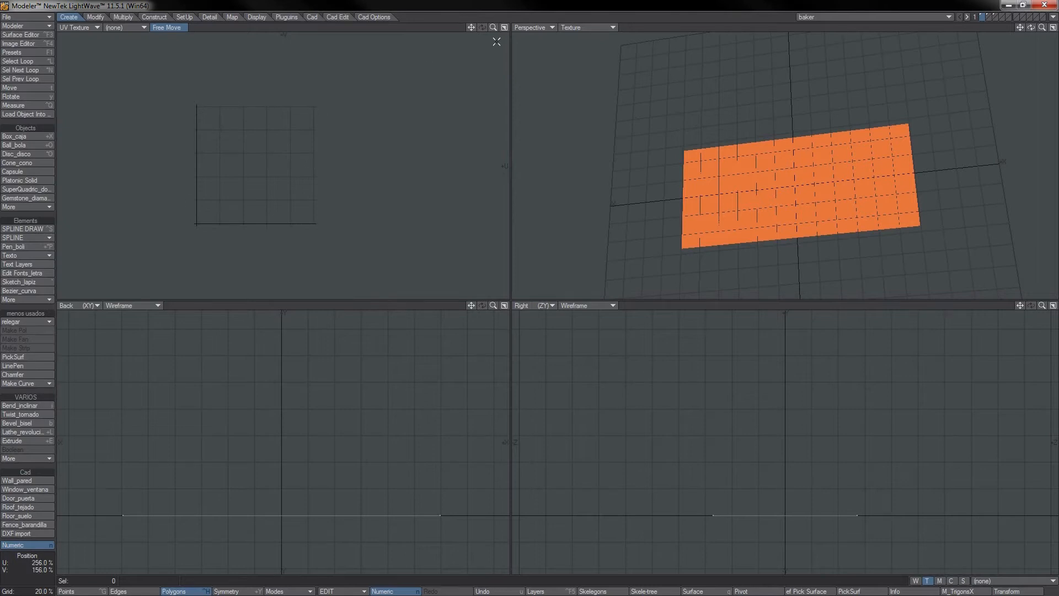
left_click_drag(493, 27, 515, 27)
left_click_drag(302, 159, 368, 174, "alt")
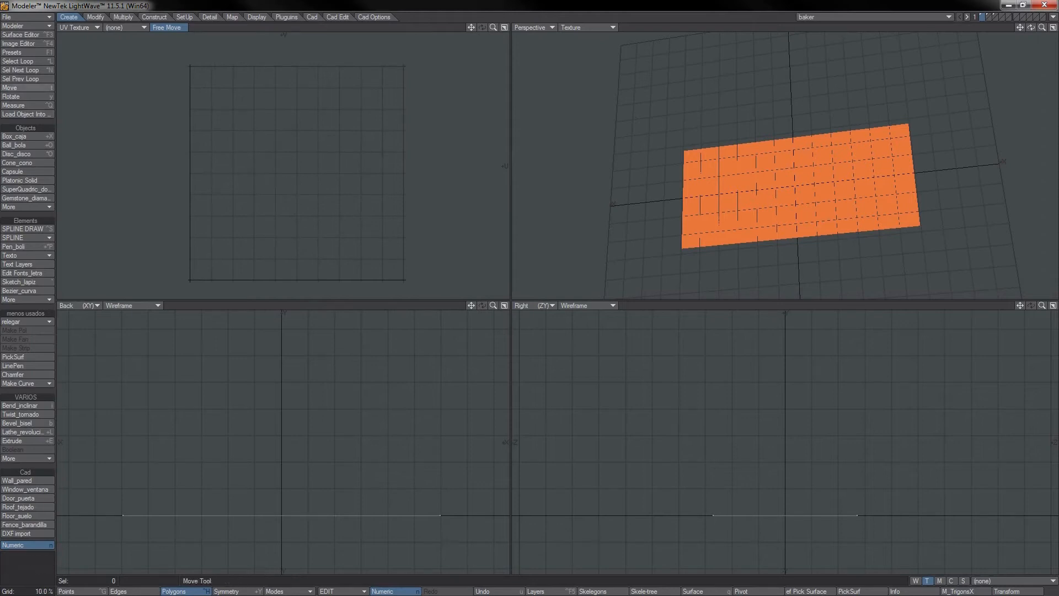
Step: Open the Surface Editor and create a planar UV texture map named suelo for the floor, using the Y axis and automatic settings
left_click(33, 35)
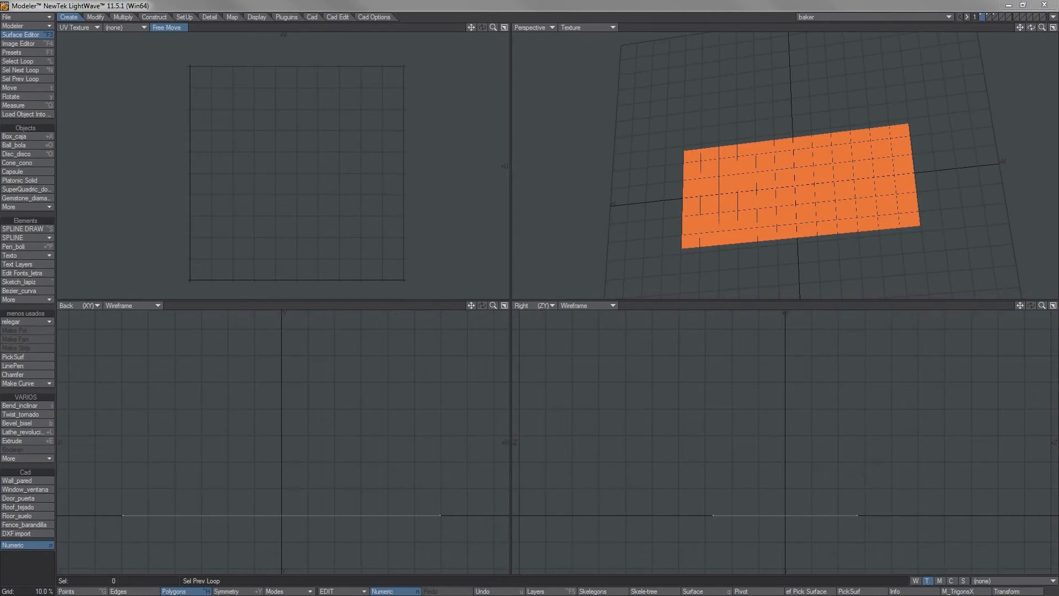
left_click_drag(22, 40, 847, 129)
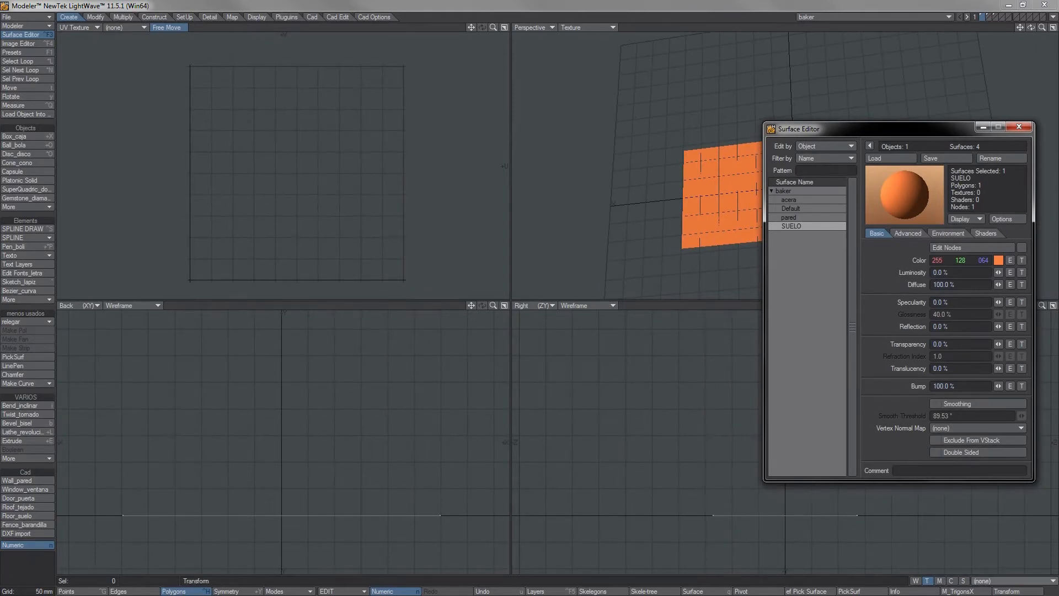
left_click(1002, 581)
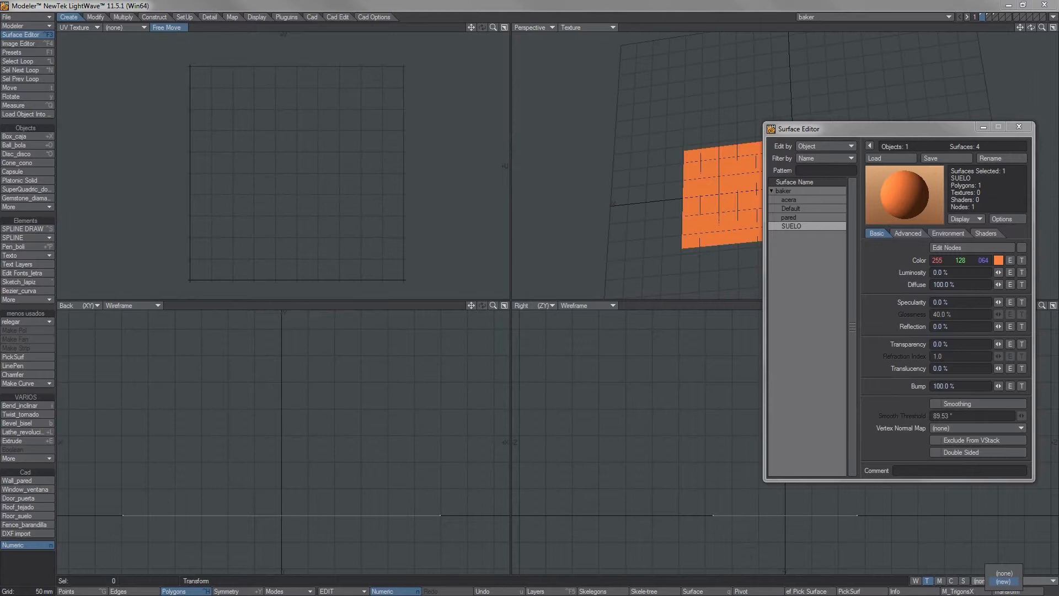
left_click(1003, 582)
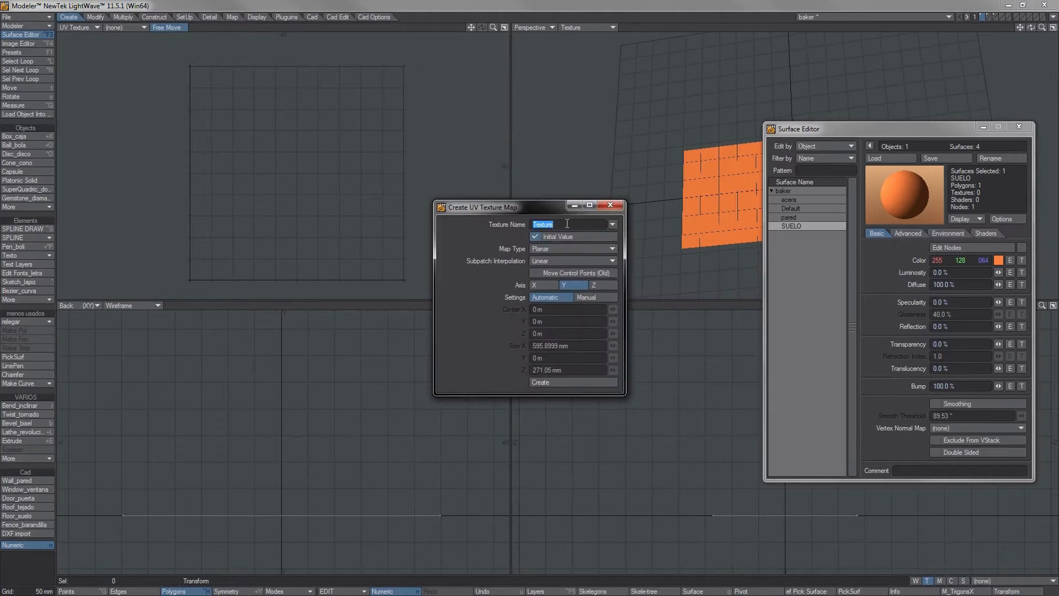
type("suelo")
left_click(573, 382)
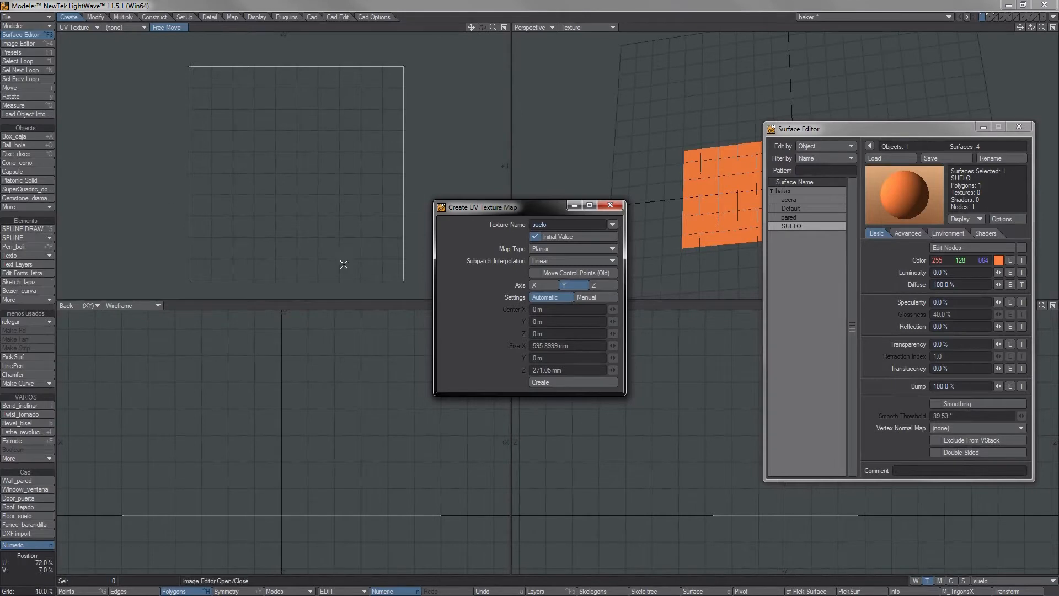
Step: Open the Image Editor and preview the loaded texture images, including the suelo.jpg and suelob.jpg pair
left_click_drag(1042, 27, 893, 258)
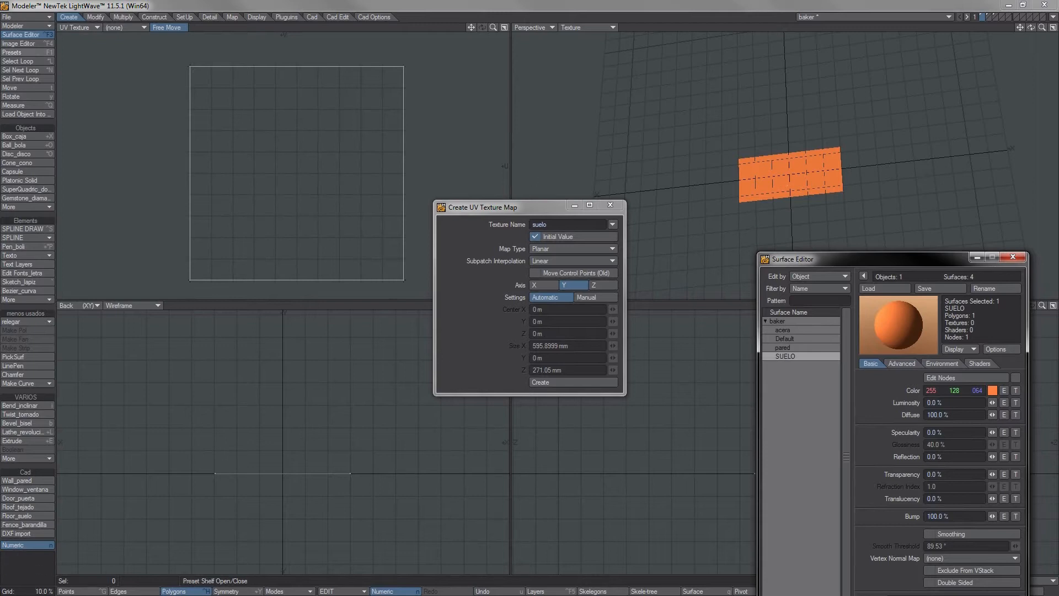
left_click(23, 43)
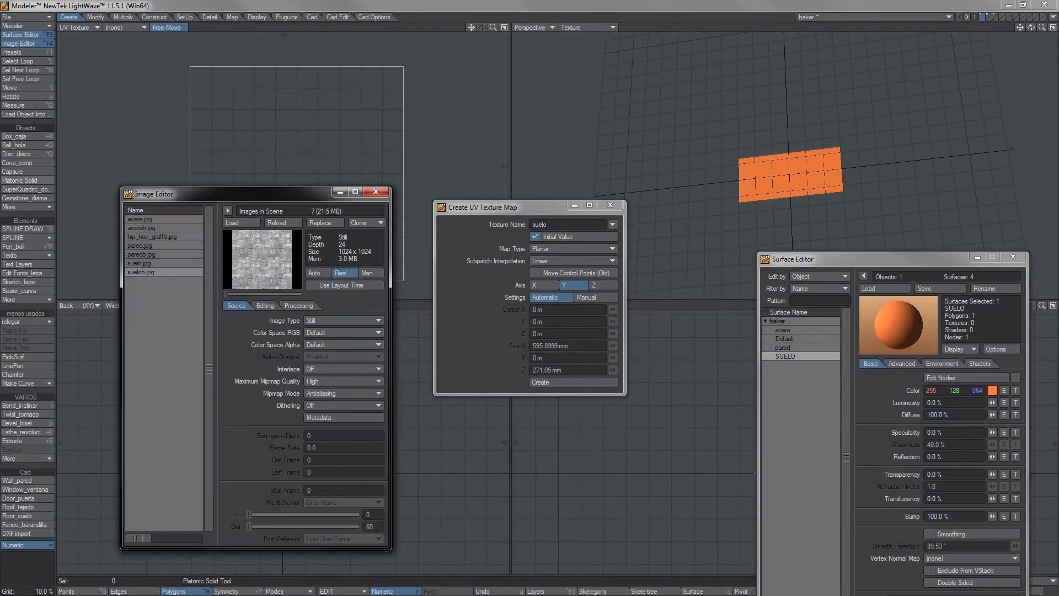
left_click(140, 220)
left_click(142, 228)
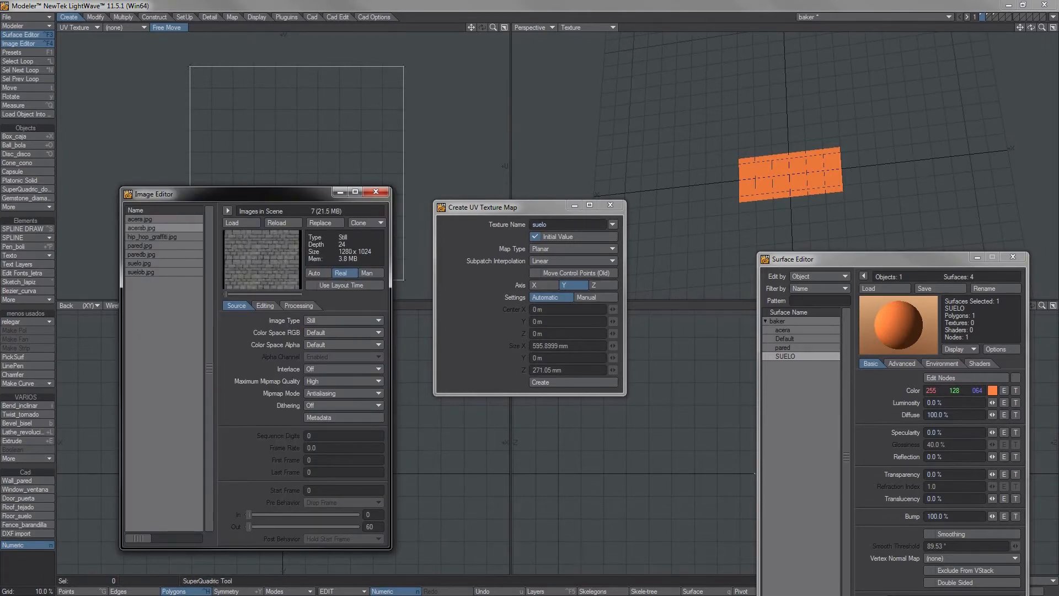
left_click(142, 254)
left_click(141, 272)
left_click(141, 263)
left_click(141, 272)
left_click(140, 263)
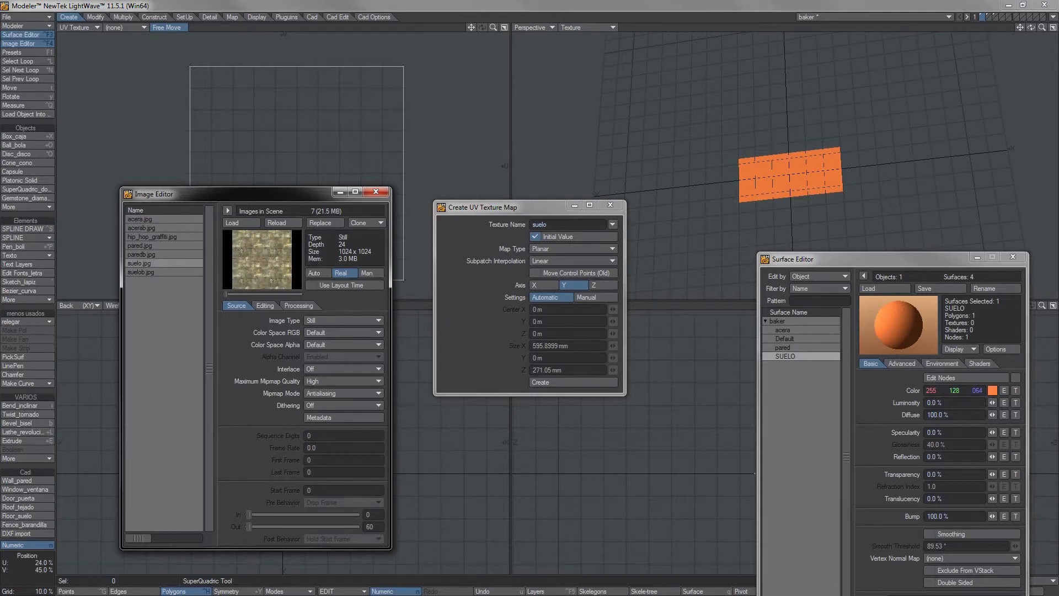
Step: Display suelo.jpg as the background image of the UV Texture view
left_click_drag(221, 194, 601, 169)
left_click(118, 27)
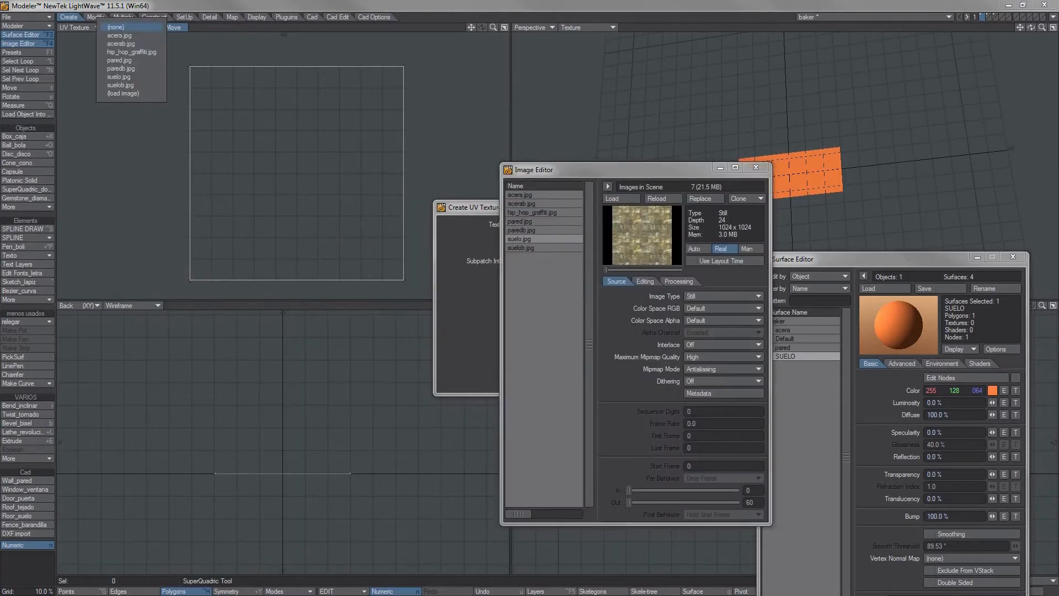
left_click(118, 77)
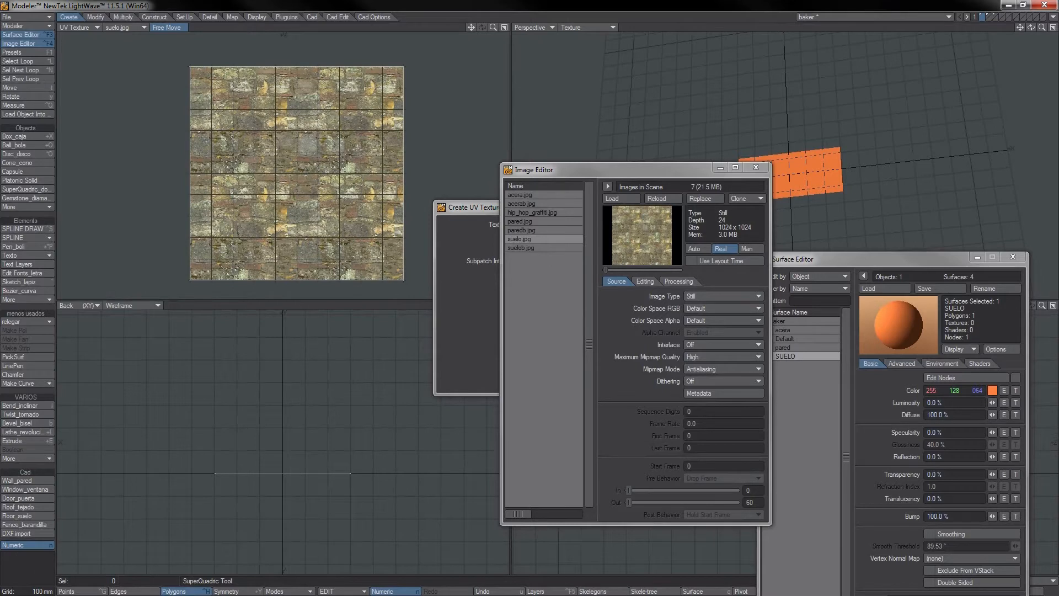
Step: Add an image map to the SUELO surface's color with UV projection, the suelo UV map and the suelo.jpg image
left_click_drag(919, 258, 720, 73)
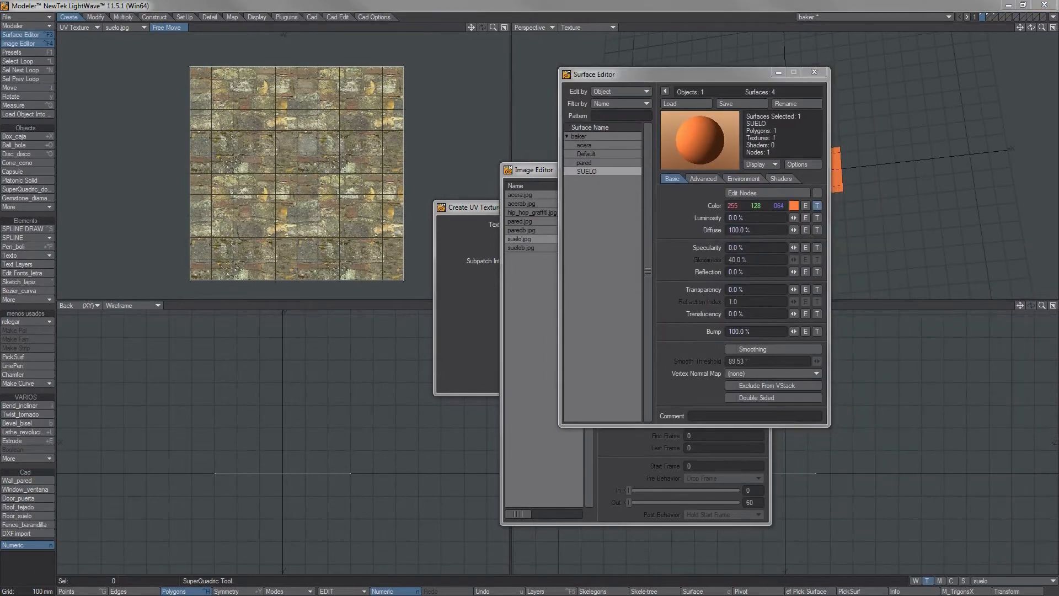
left_click(817, 205)
left_click_drag(717, 103, 735, 82)
left_click(876, 154)
left_click(905, 192)
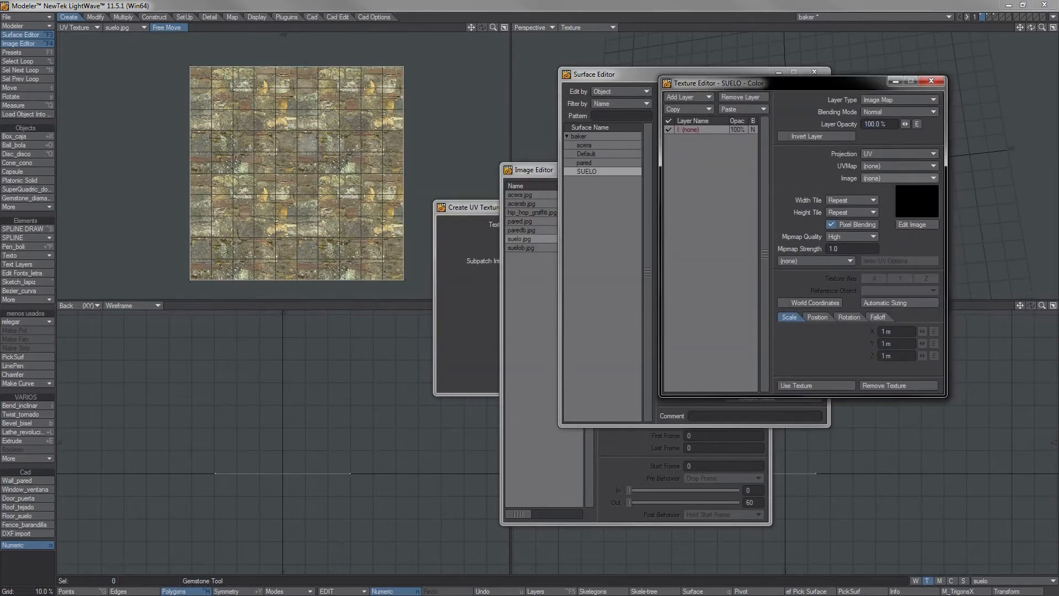
left_click(896, 166)
left_click(876, 173)
left_click(882, 177)
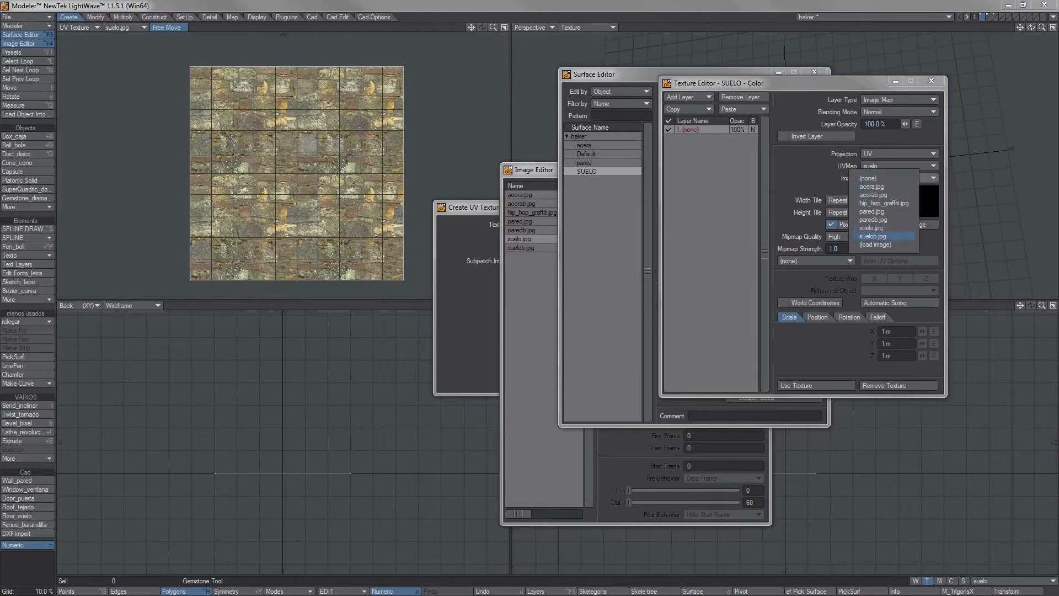
left_click(871, 228)
Step: Select the two upper points of the floor's UV map, lower them by 490 mm in Y, and deselect them
left_click_drag(800, 84, 509, 96)
left_click_drag(717, 73, 447, 122)
left_click_drag(1042, 27, 1055, 27)
left_click_drag(828, 171, 958, 60, "alt")
left_click_drag(1042, 27, 1033, 27)
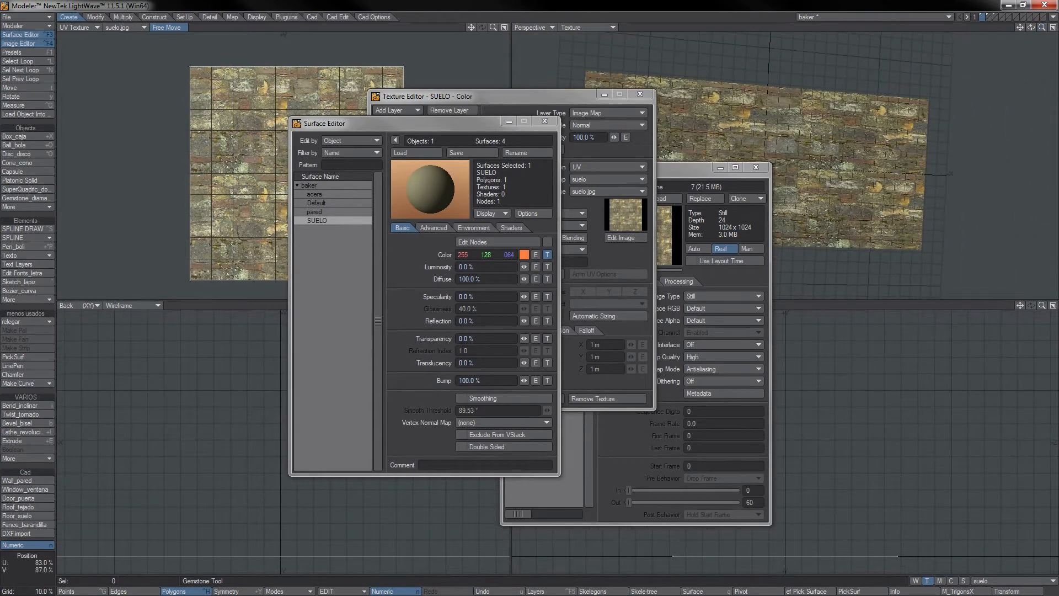
key("ctrl+g")
left_click(405, 65)
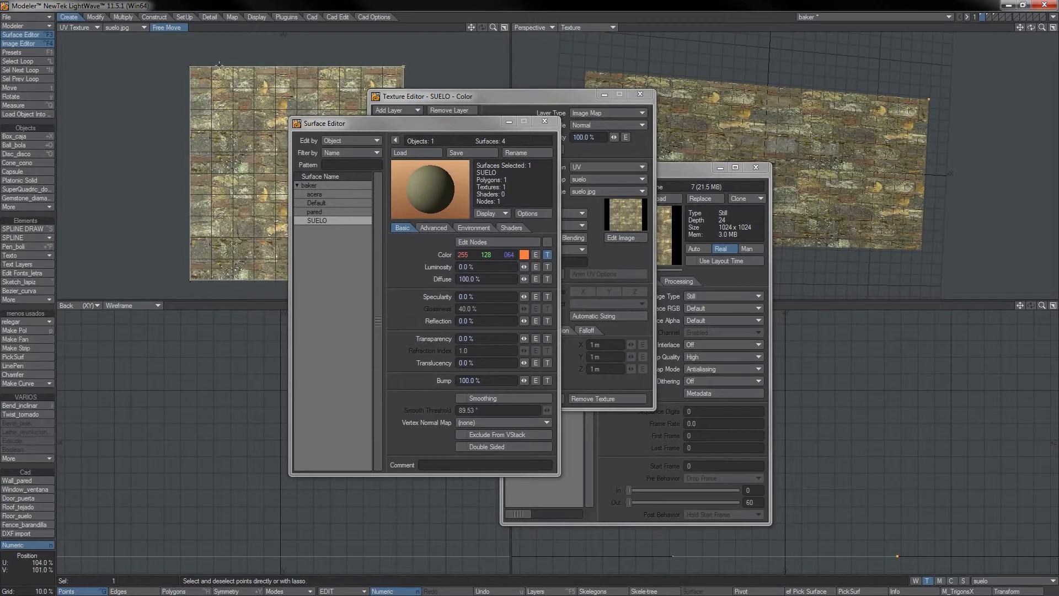
key("t")
left_click_drag(244, 59, 243, 162, "ctrl")
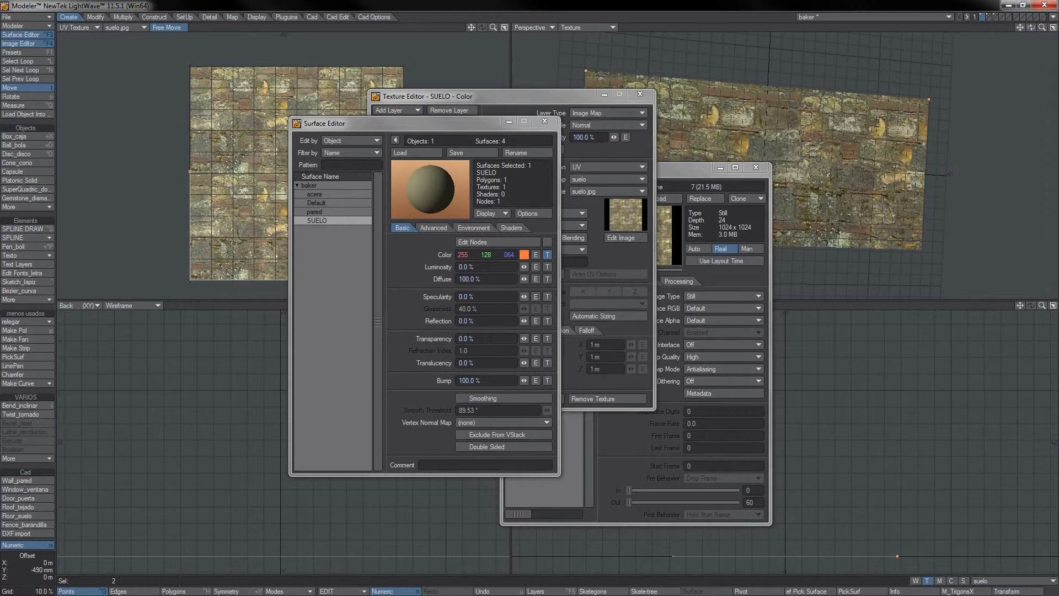
left_click_drag(825, 143, 815, 96, "alt")
key("space")
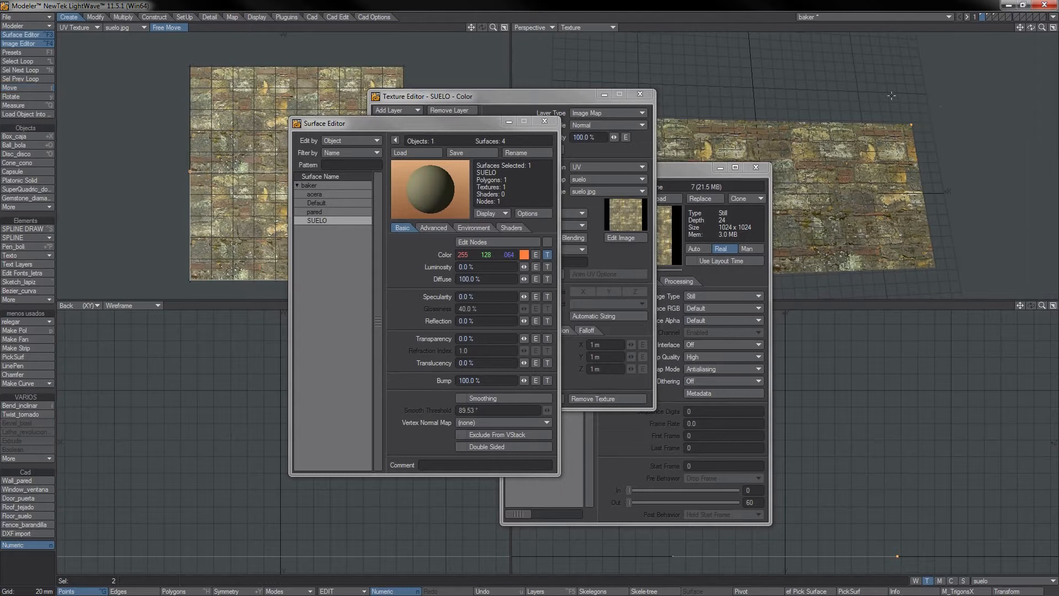
left_click(27, 562)
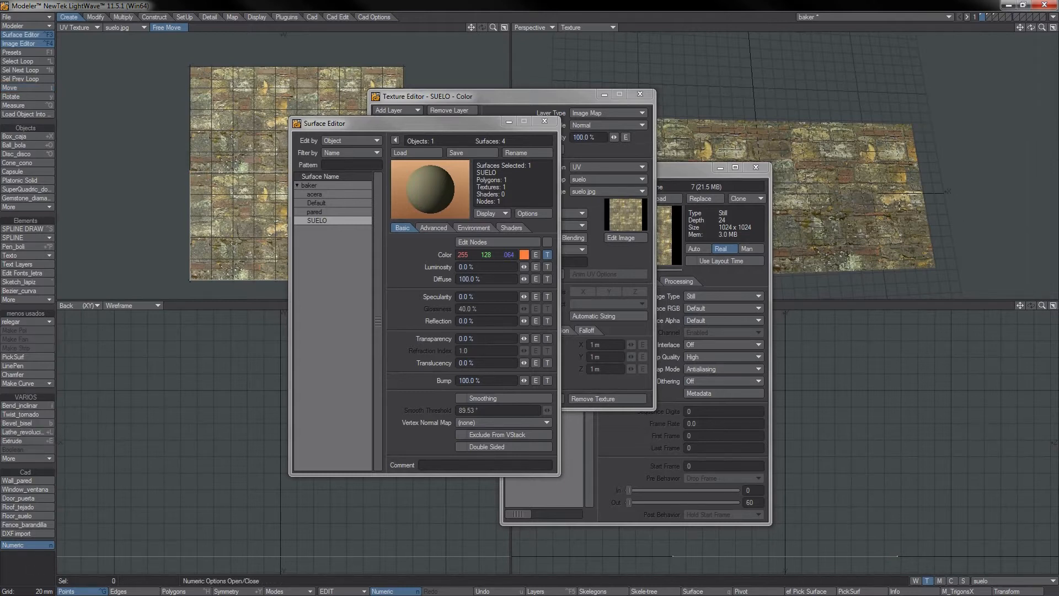
Step: Add an image map to the SUELO surface's bump with UV projection, the suelo UV map and the suelob.jpg image
left_click_drag(830, 226, 826, 165, "alt")
left_click_drag(685, 167, 683, 54)
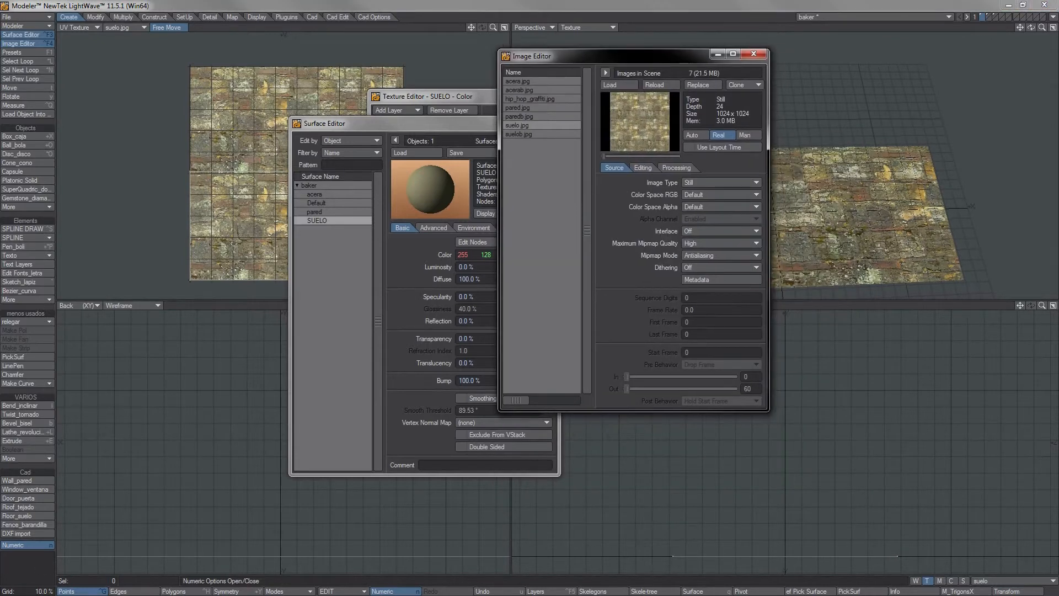
left_click(334, 267)
left_click(548, 380)
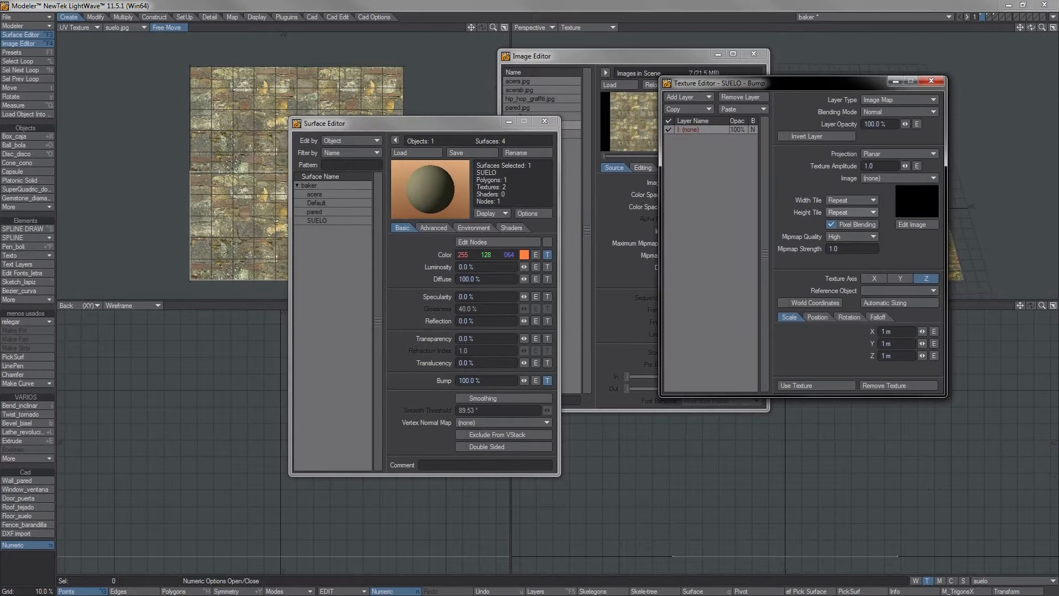
left_click(894, 153)
left_click(871, 193)
left_click(881, 166)
left_click(879, 174)
left_click(888, 190)
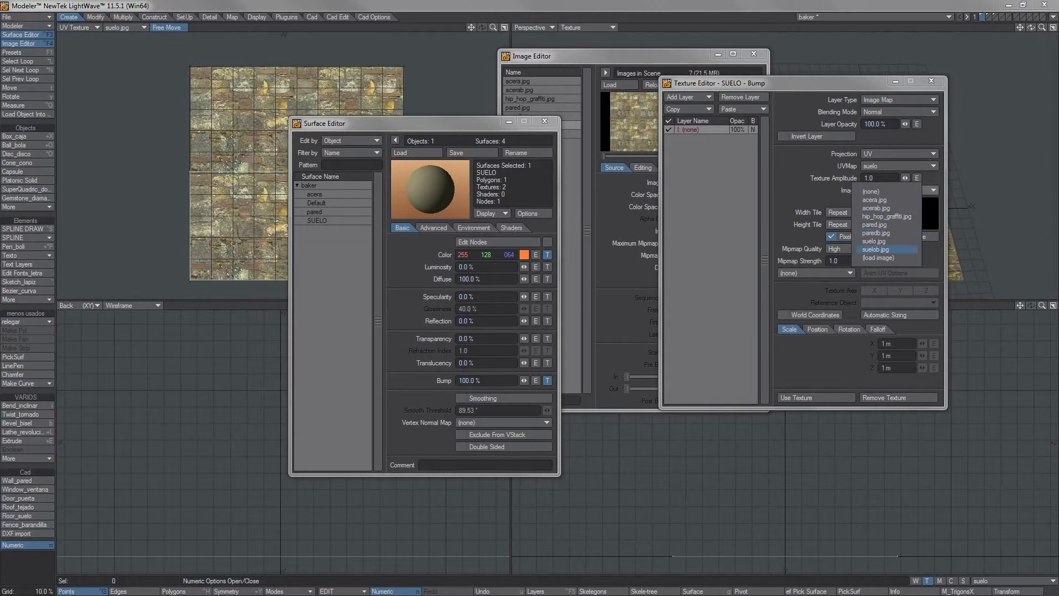
left_click(883, 250)
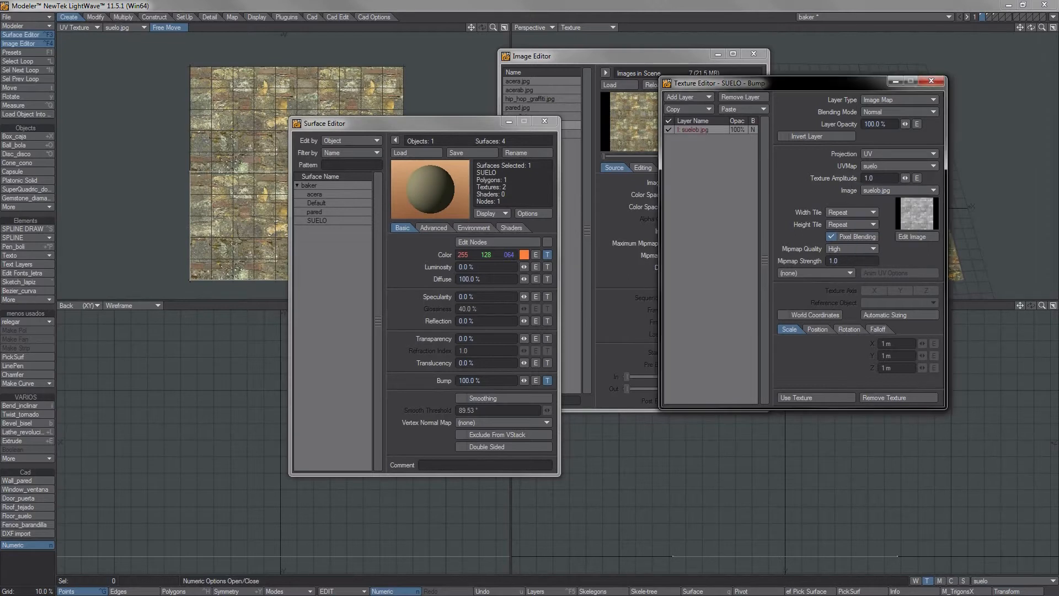
left_click_drag(772, 82, 409, 87)
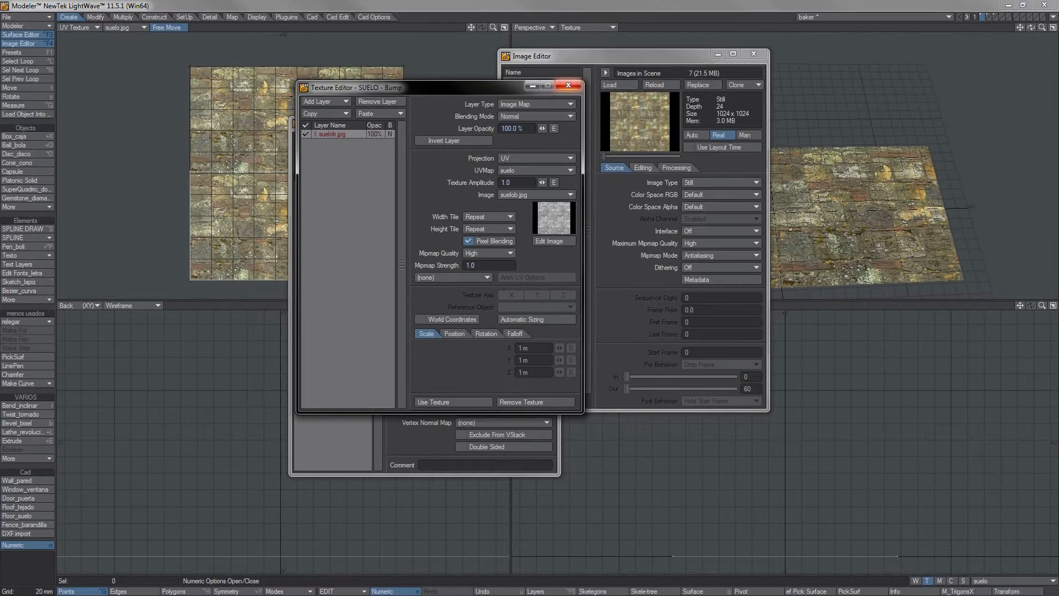
left_click(568, 85)
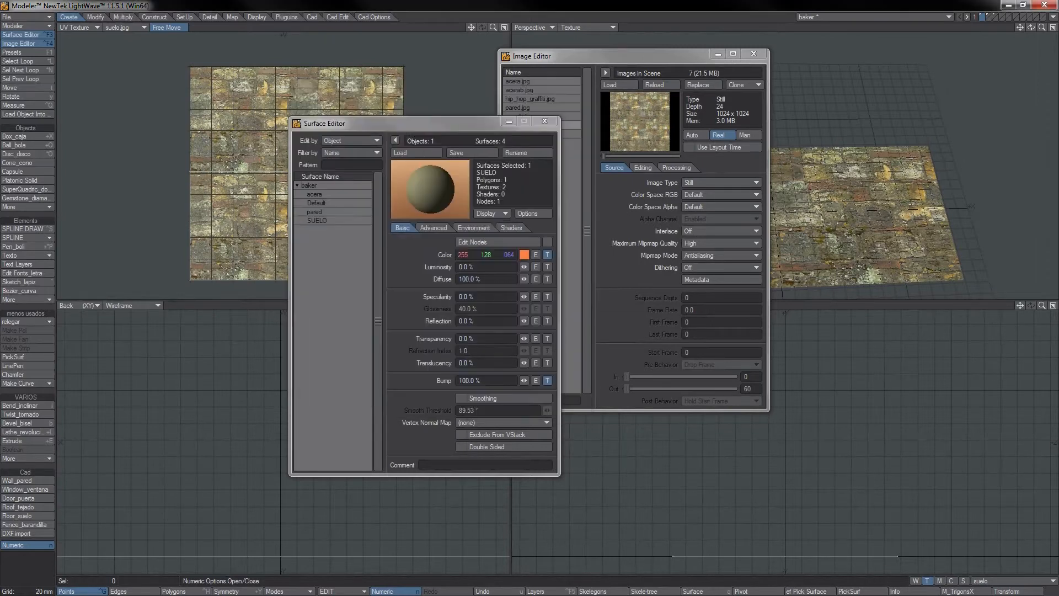
Step: Switch to the kerb layer and select the acera surface for editing in the Surface Editor
left_click_drag(441, 123, 615, 64)
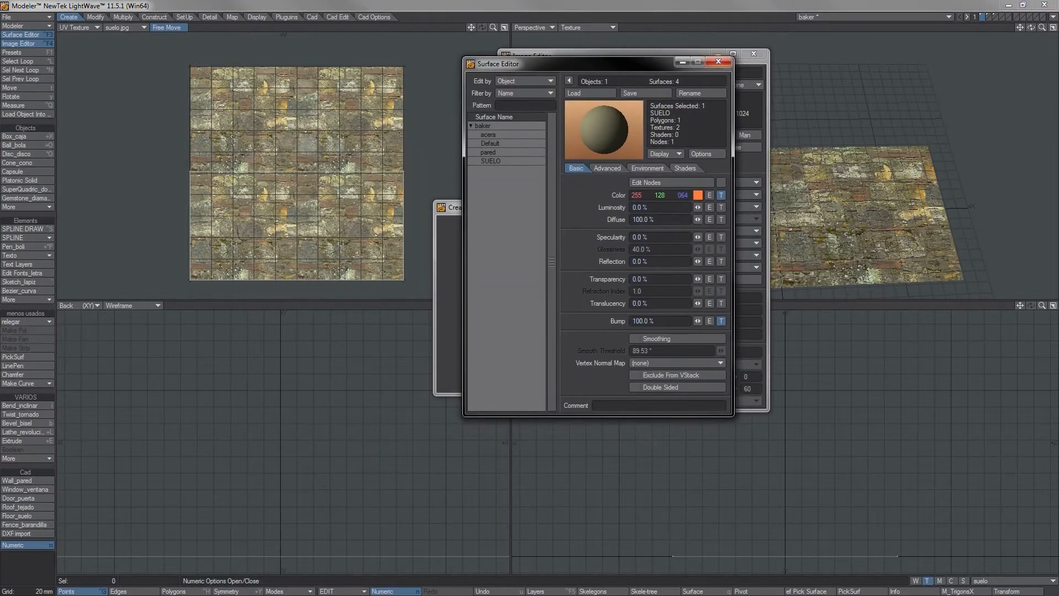
left_click(488, 152)
left_click(988, 16)
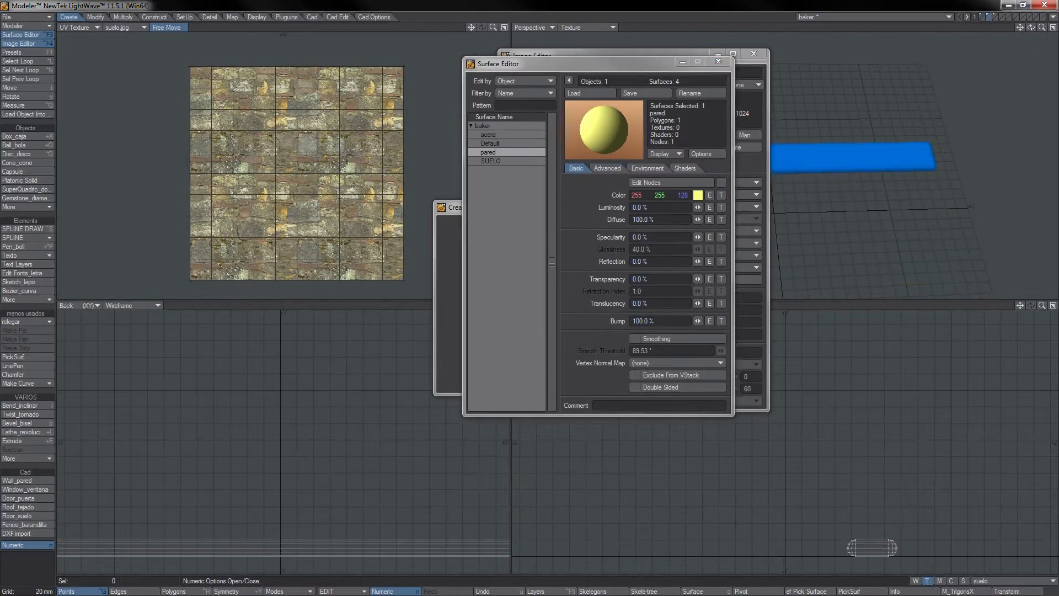
left_click(488, 134)
left_click_drag(540, 64, 356, 82)
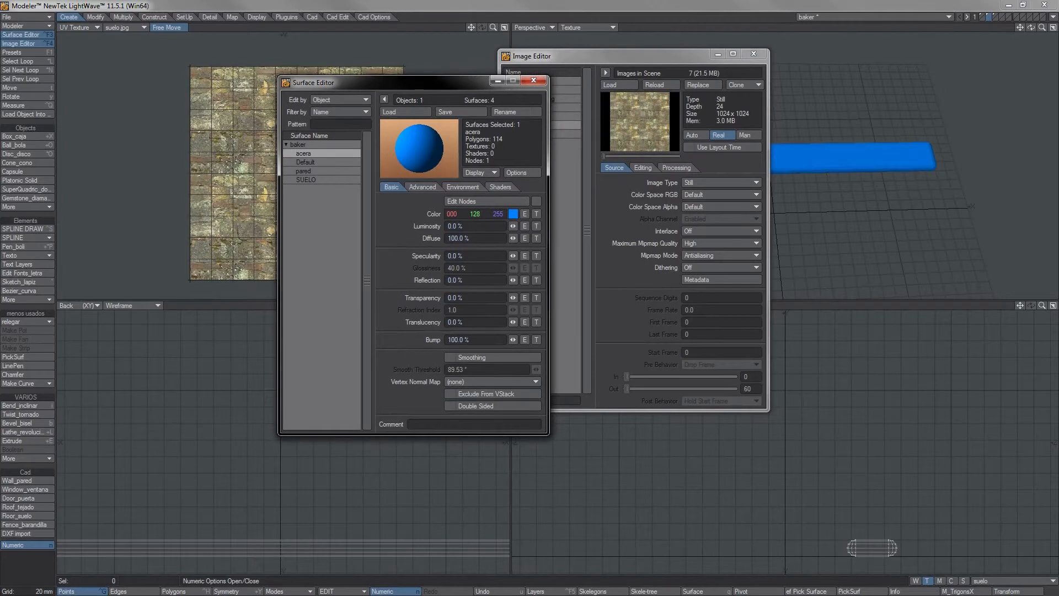
left_click_drag(356, 83, 442, 103)
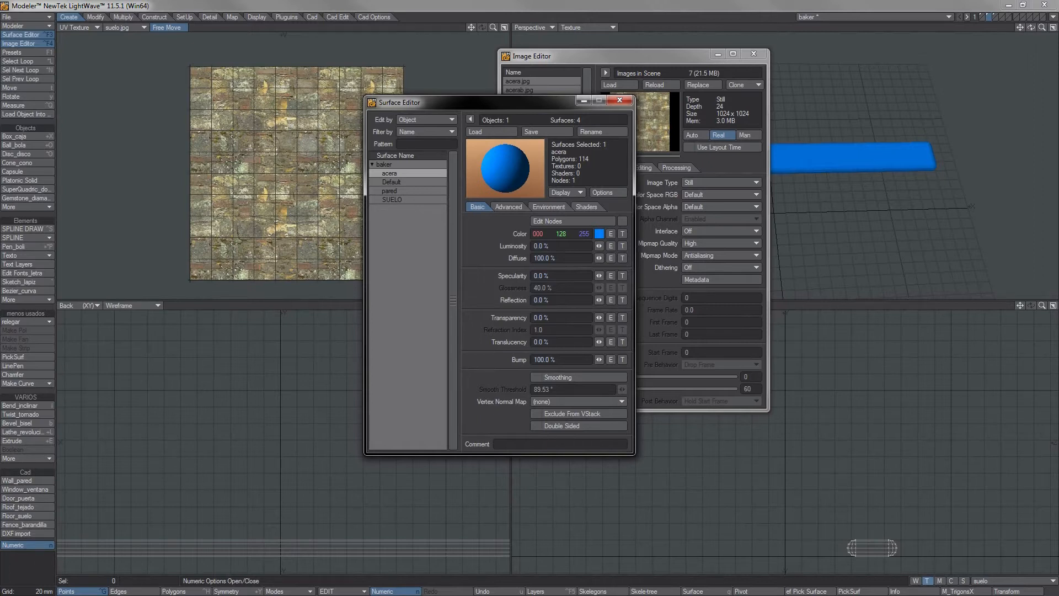
left_click(1034, 580)
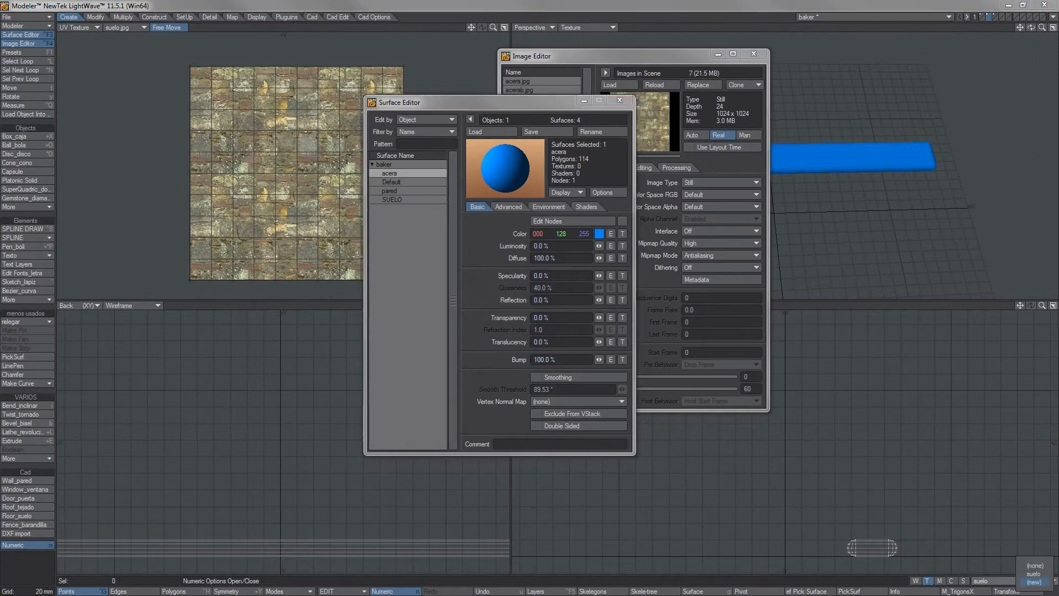
left_click(1035, 581)
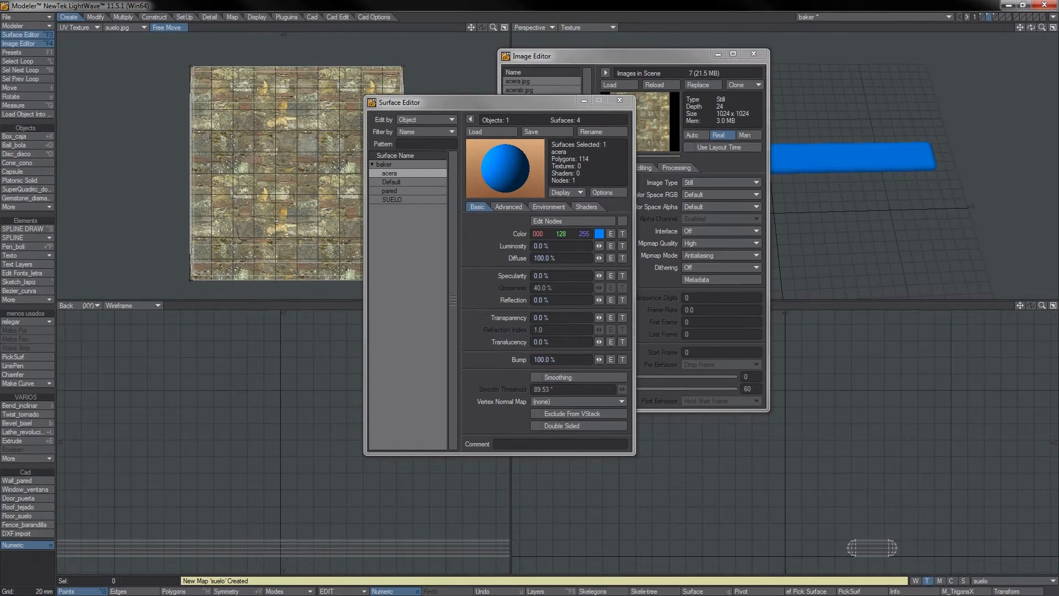
left_click(620, 100)
left_click(753, 53)
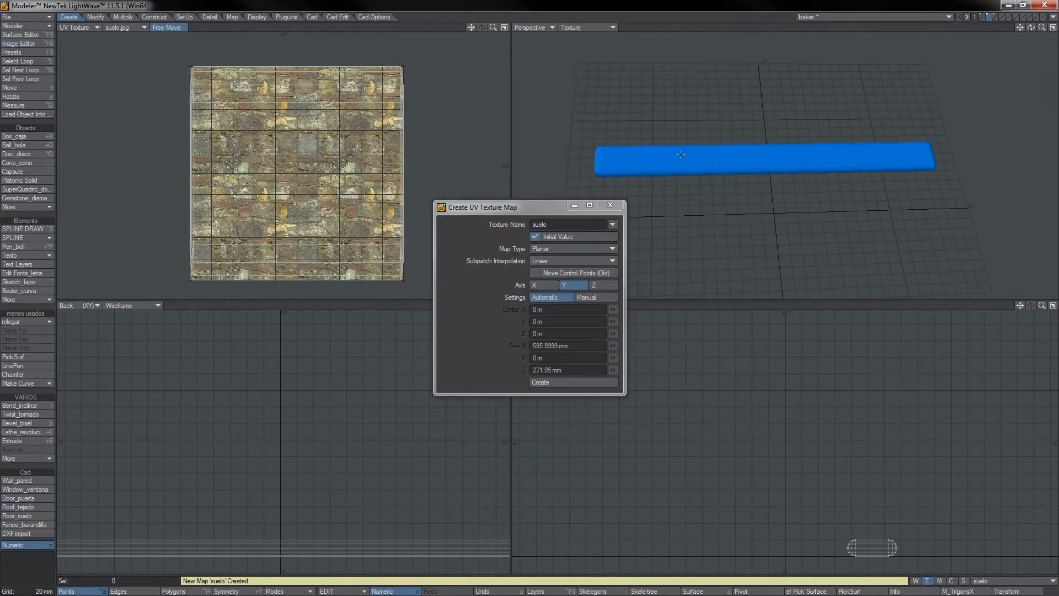
left_click(506, 222)
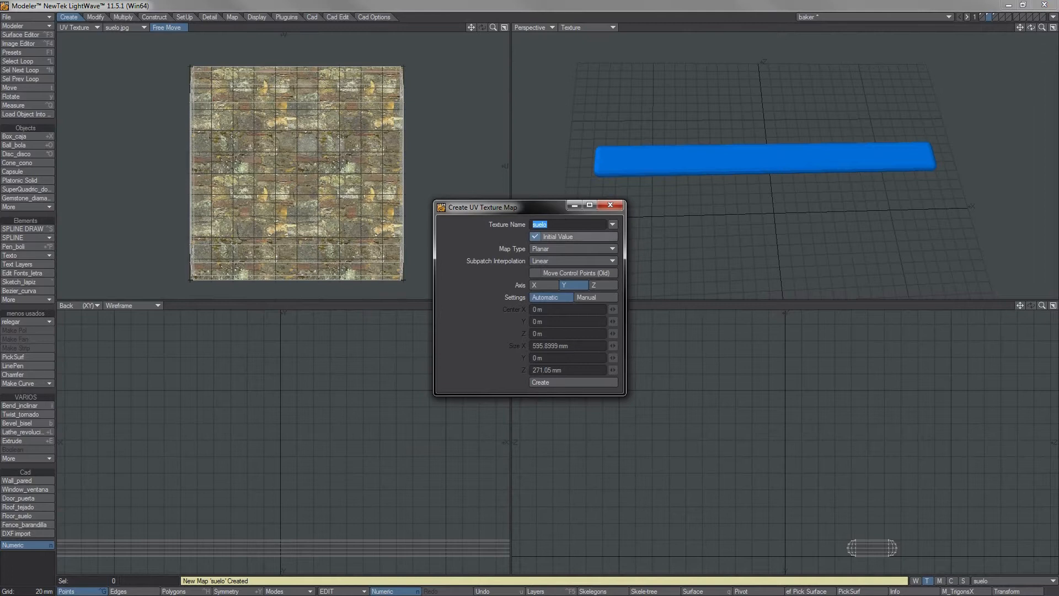
type("acera")
left_click(574, 260)
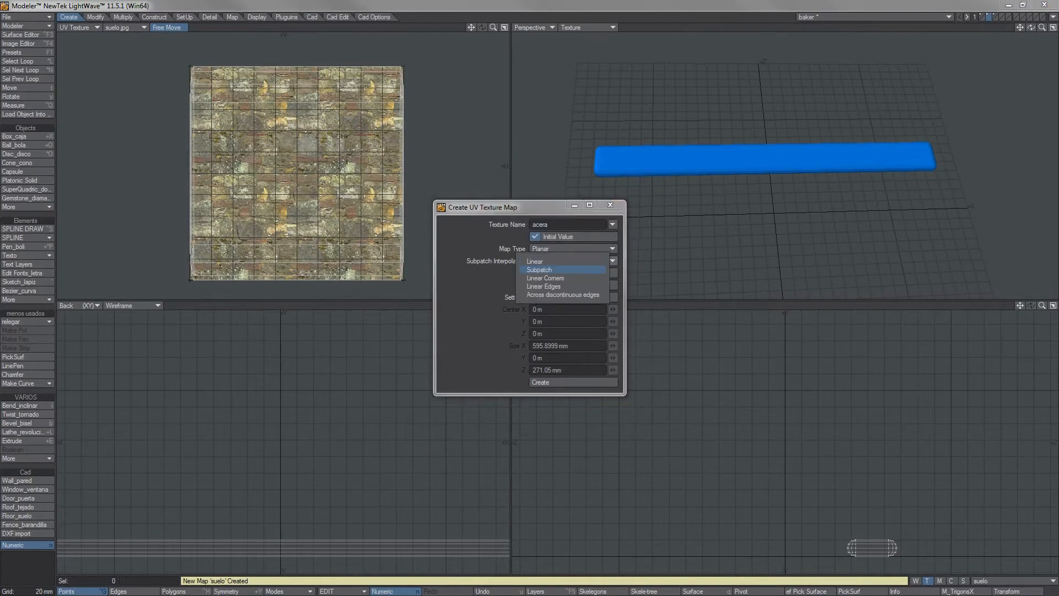
left_click(563, 261)
left_click(552, 249)
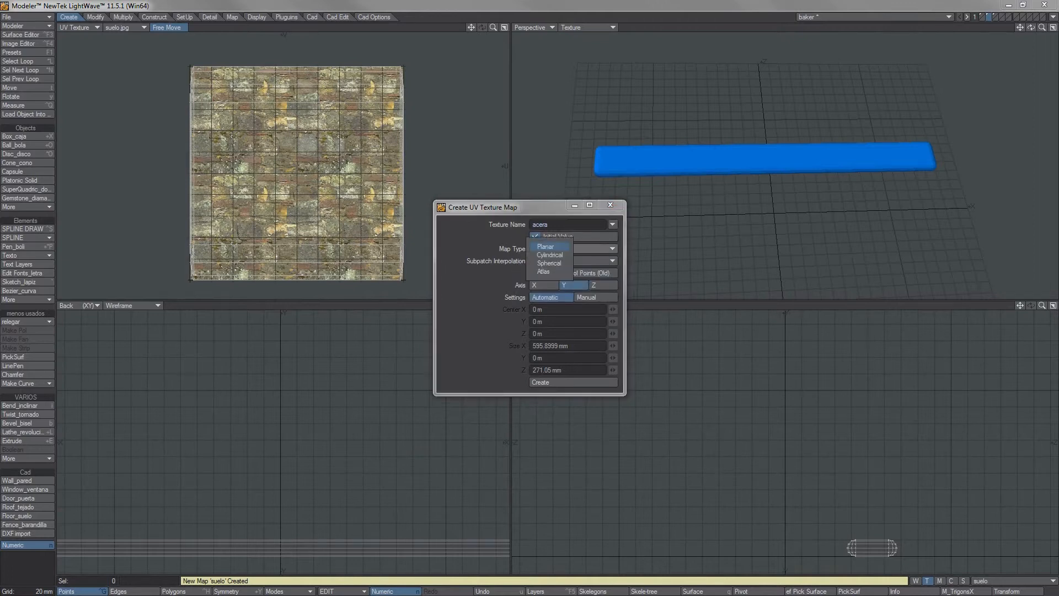
left_click(544, 272)
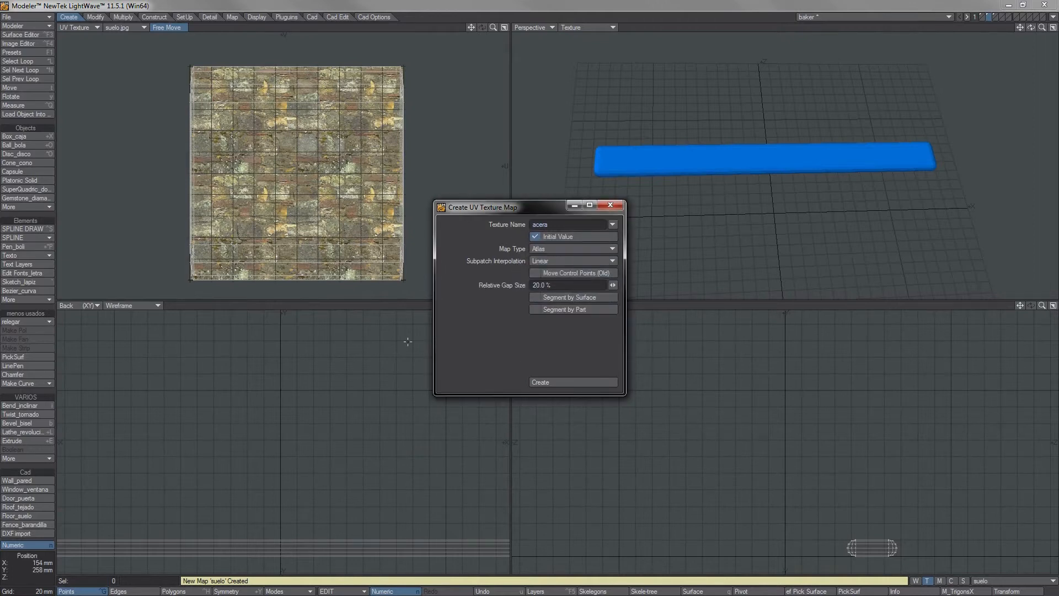
left_click_drag(543, 207, 539, 144)
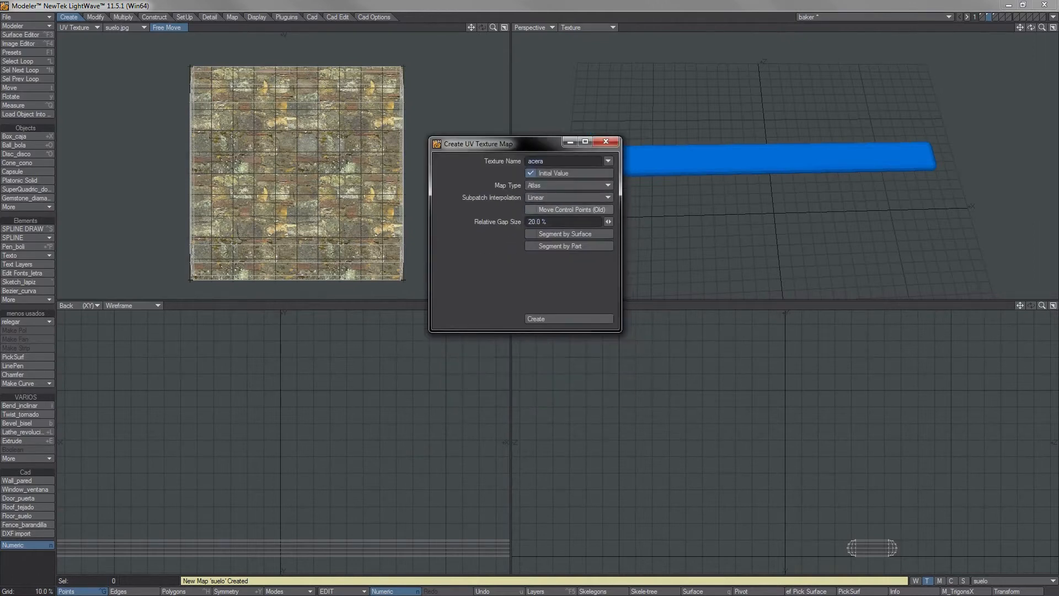
left_click(565, 234)
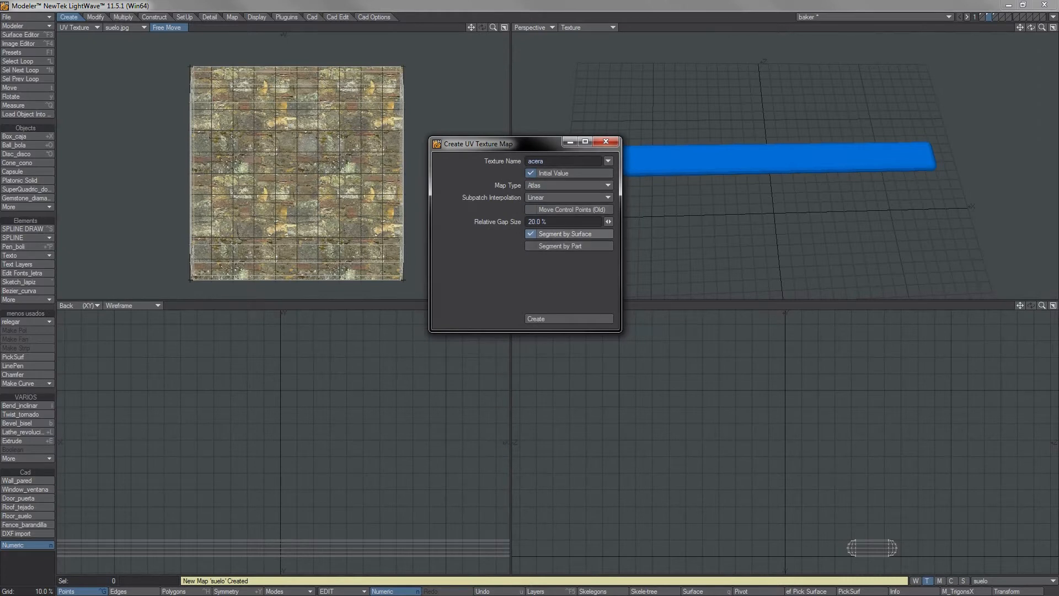
left_click(560, 246)
left_click(565, 234)
left_click(560, 246)
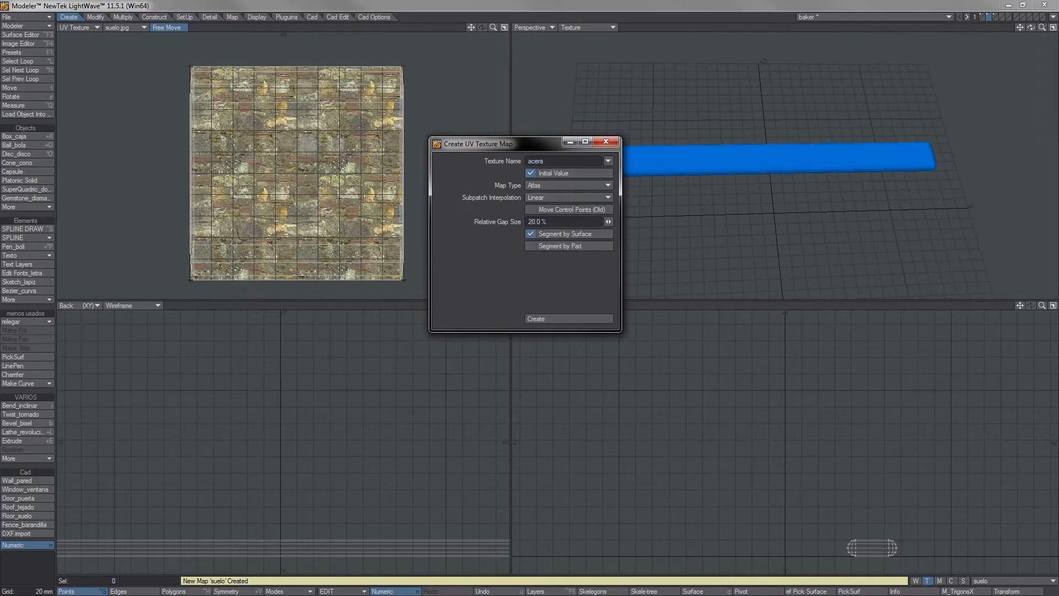
left_click_drag(529, 144, 563, 142)
left_click(639, 139)
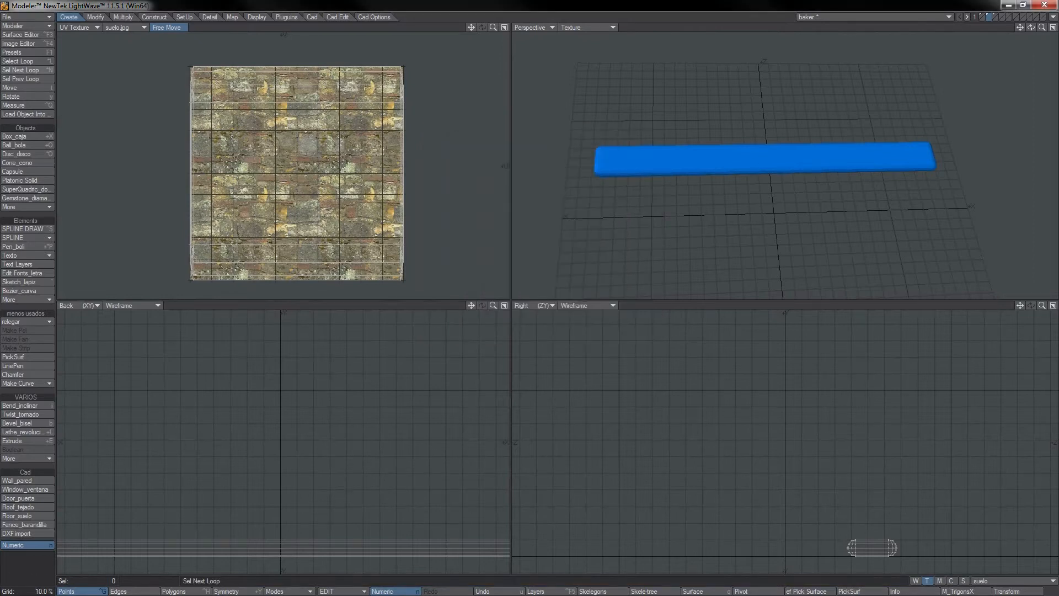
Step: Create a UV map for the kerb with the name Texture, using the Atlas map type segmented by surface
left_click(22, 34)
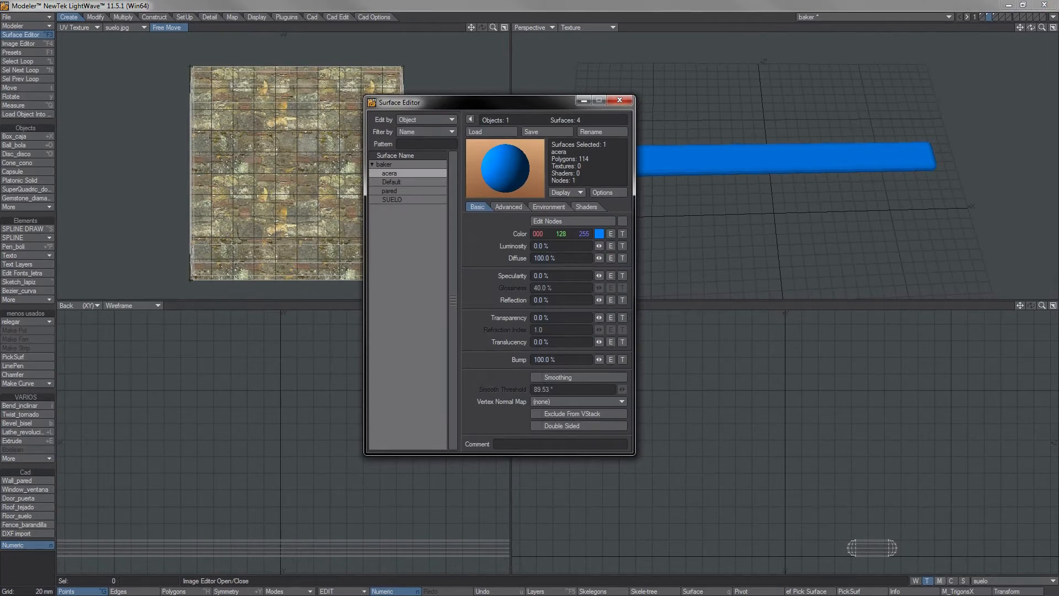
left_click(1009, 580)
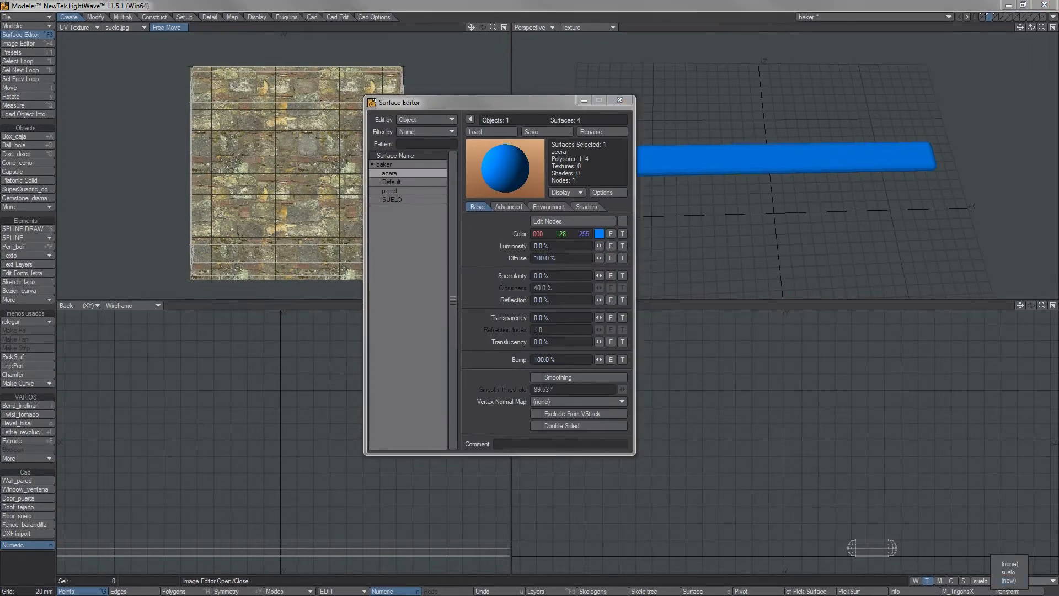
left_click(1008, 580)
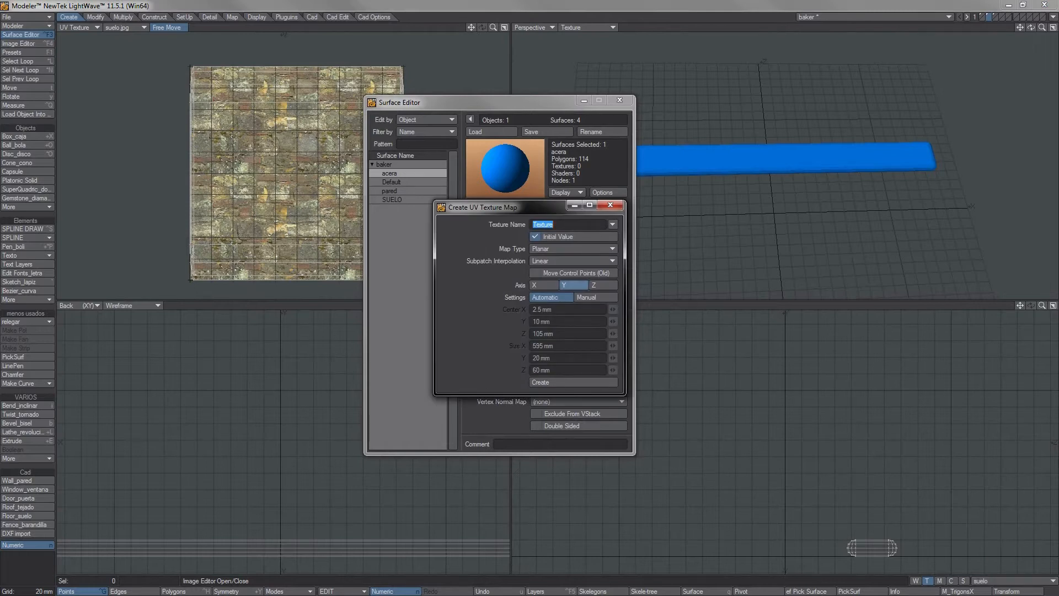
left_click(574, 249)
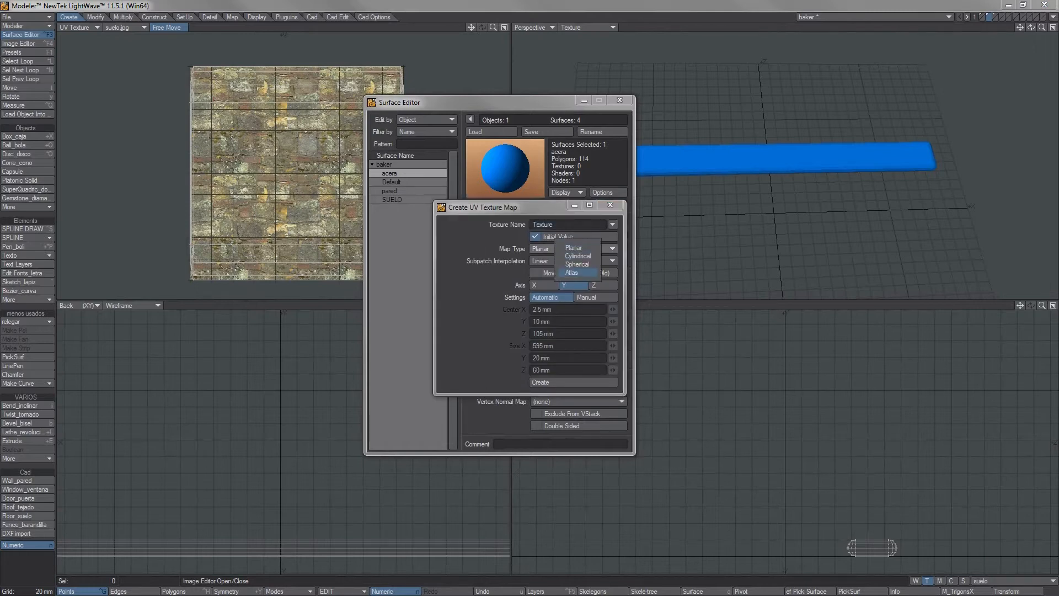
left_click(574, 277)
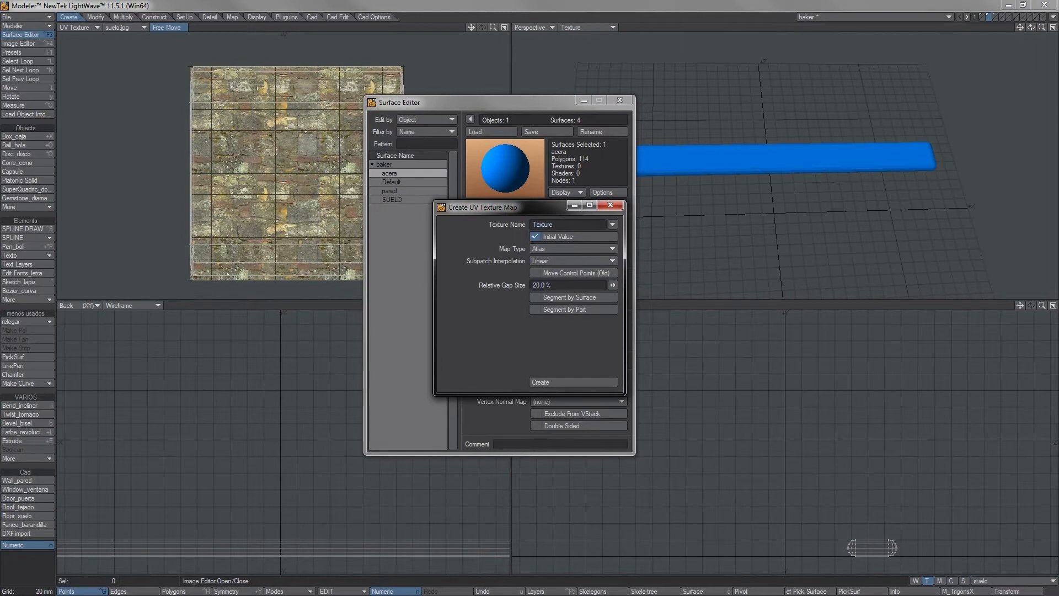
left_click(568, 297)
left_click(574, 382)
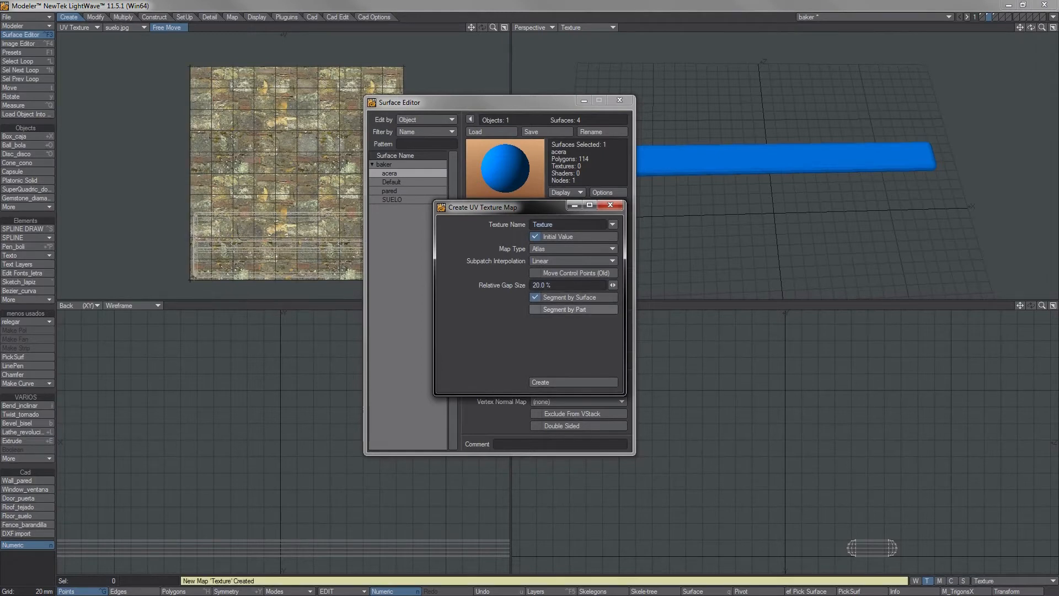
left_click(620, 100)
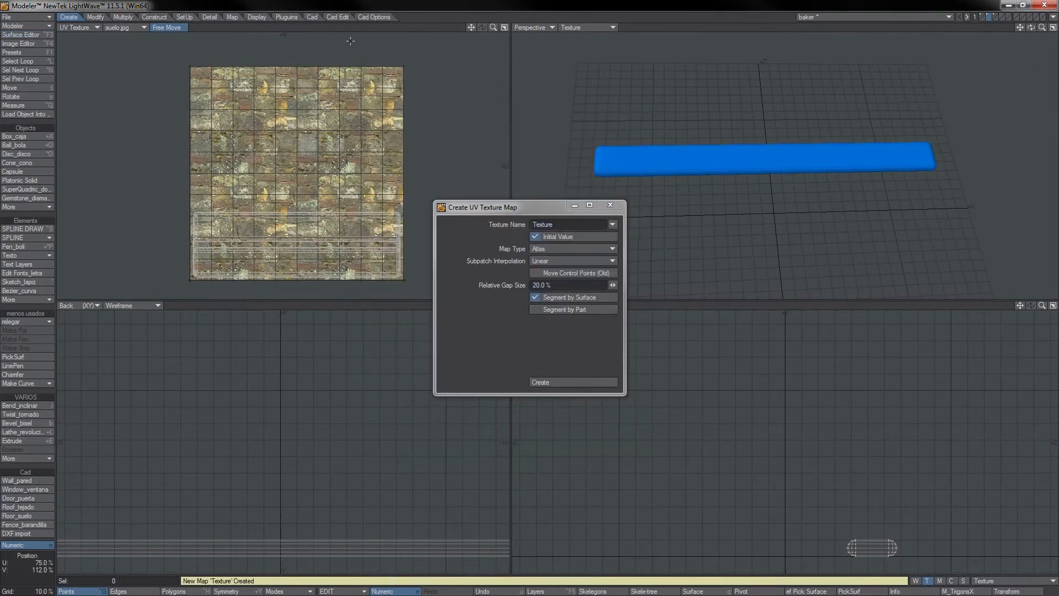
Step: Clear the background image from the UV view and examine the kerb's unwrapped layout
left_click(124, 27)
left_click(121, 15)
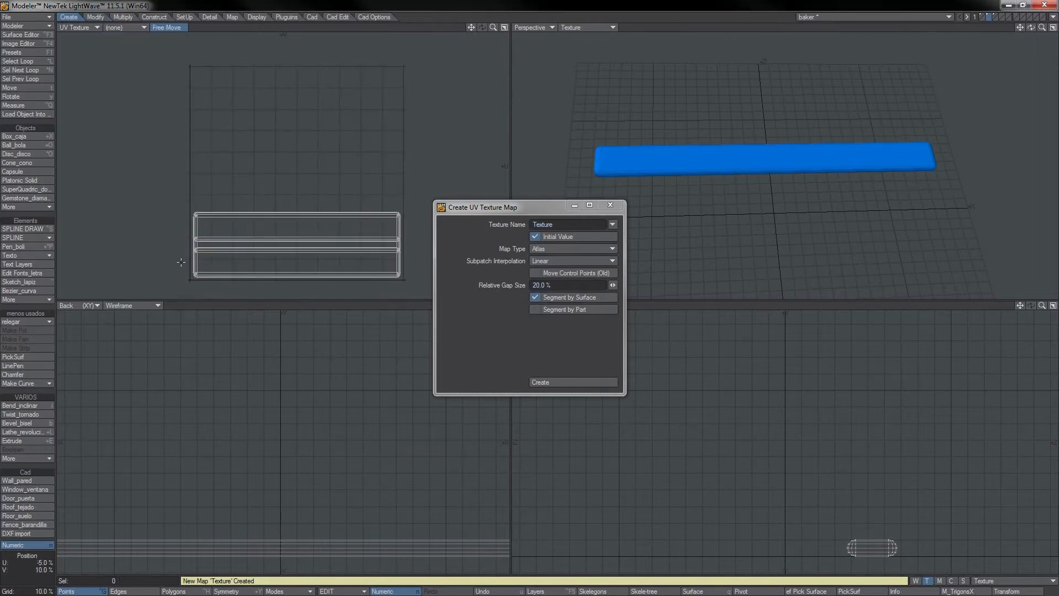
left_click_drag(331, 238, 348, 134, "alt")
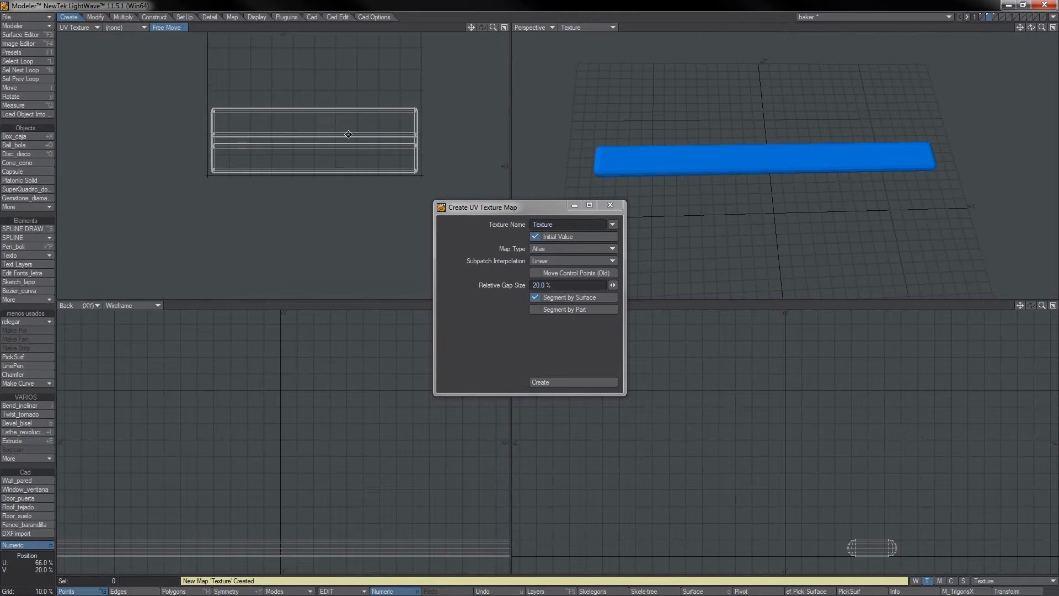
scroll(315, 141, "up", 5)
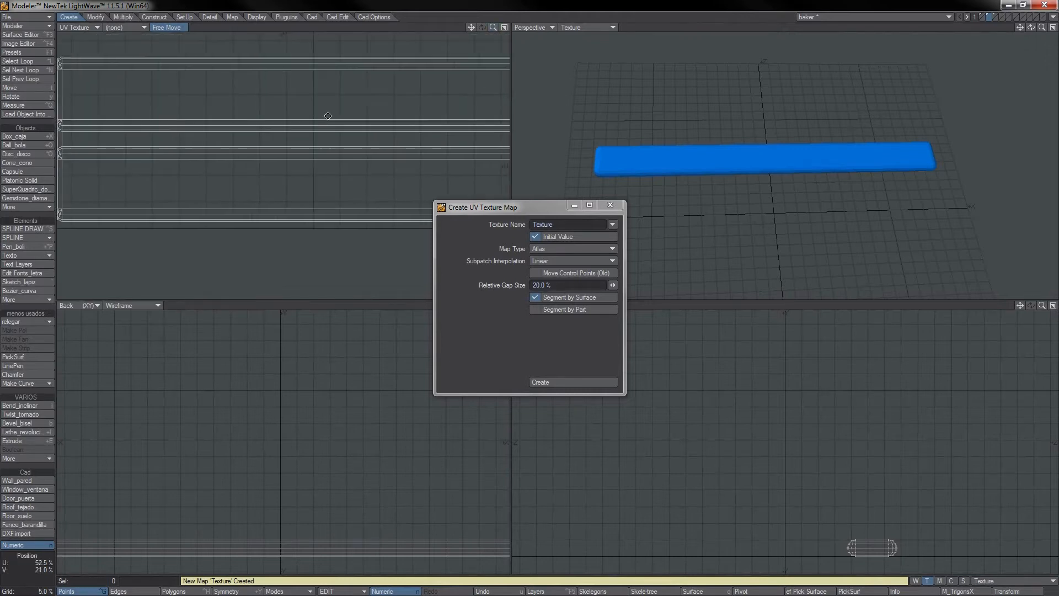
scroll(312, 87, "down", 4)
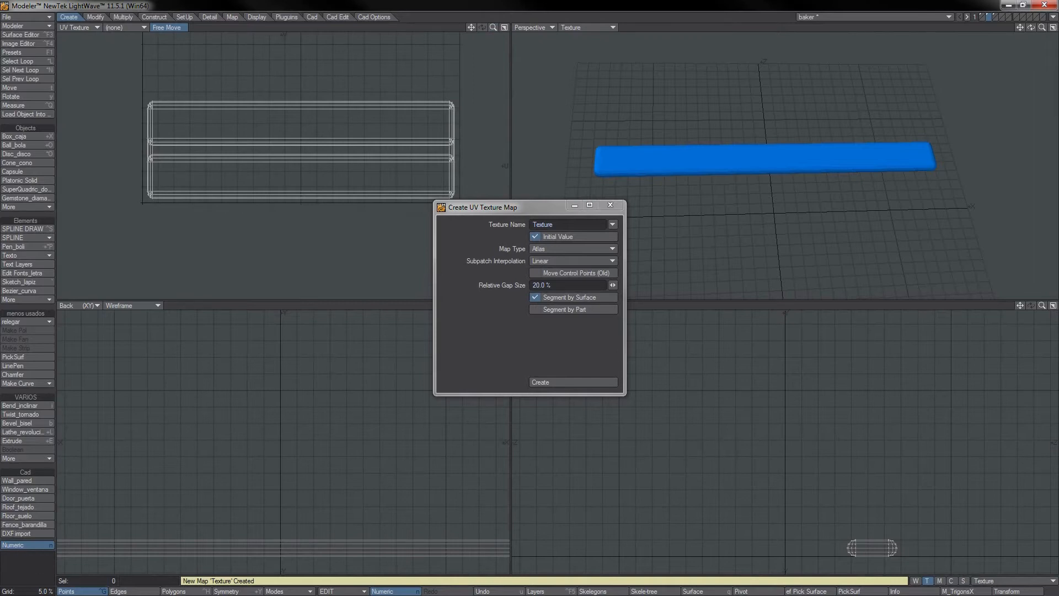
Step: Show the acera.jpg image as the background behind the kerb's UV map
left_click(126, 27)
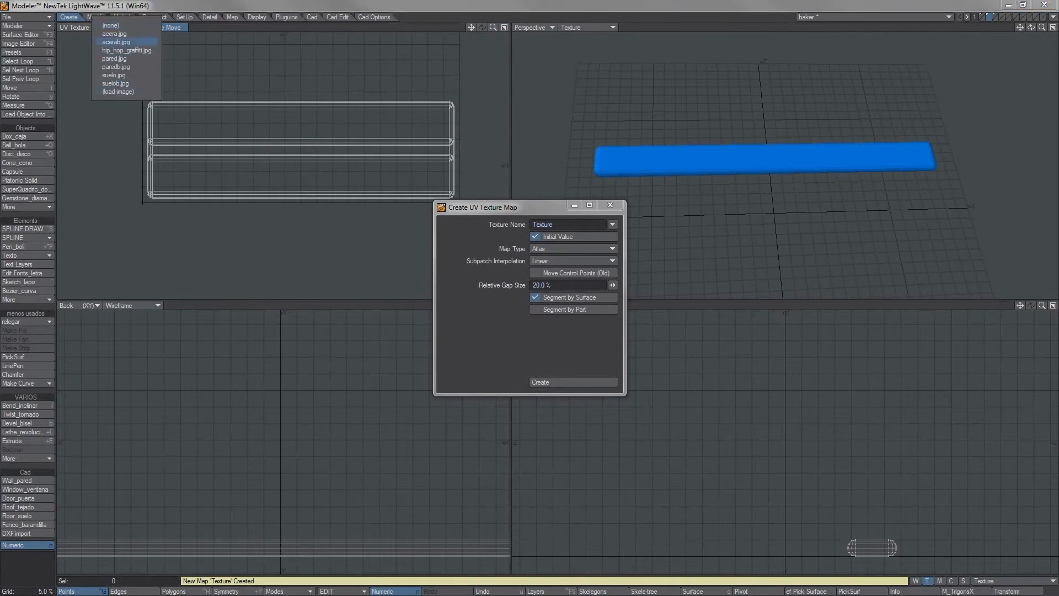
left_click(115, 34)
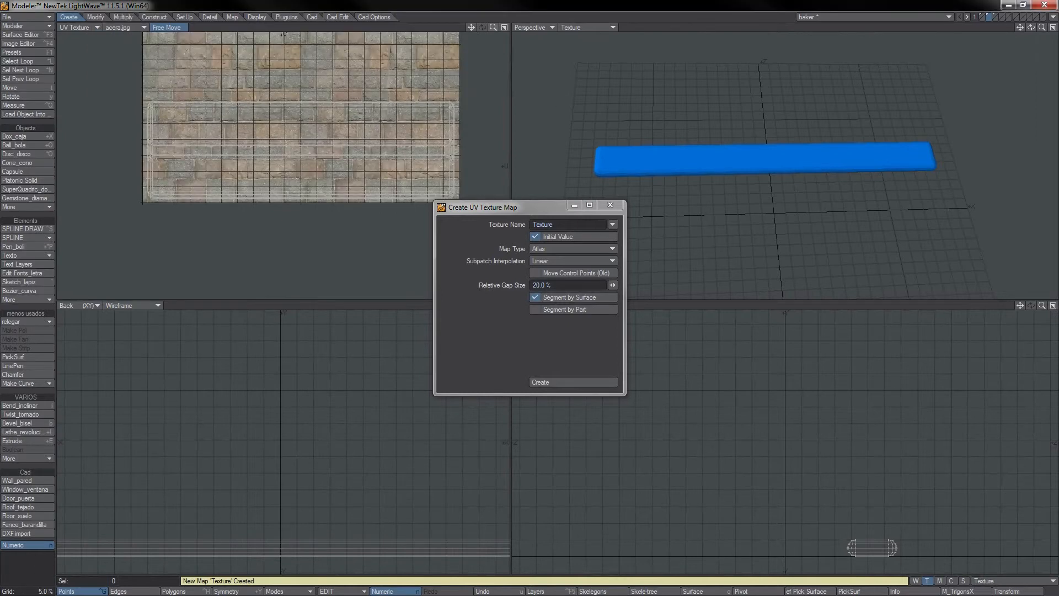
scroll(292, 157, "down", 4)
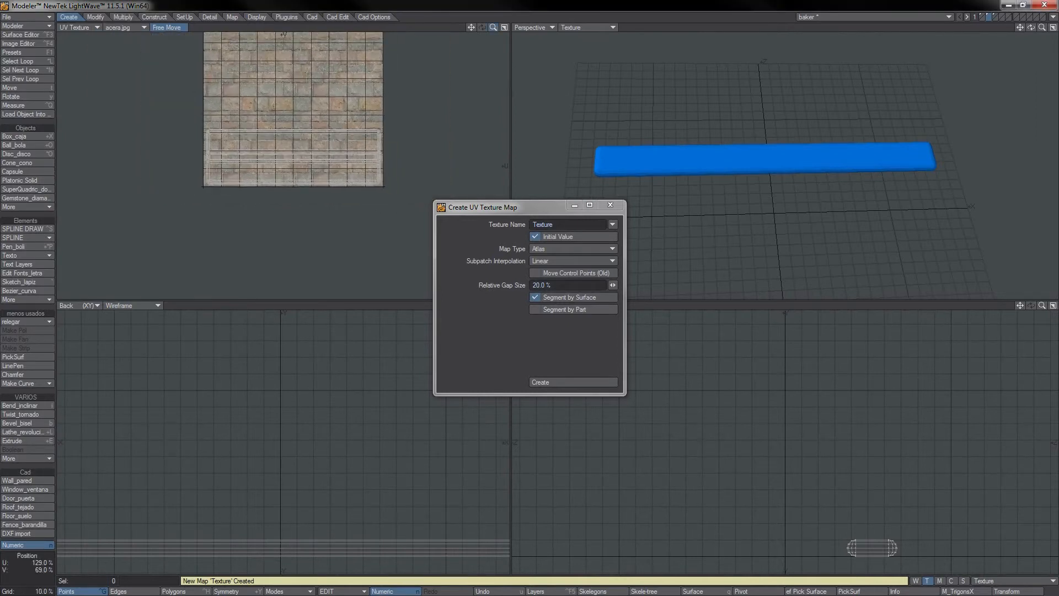
scroll(283, 166, "down", 2)
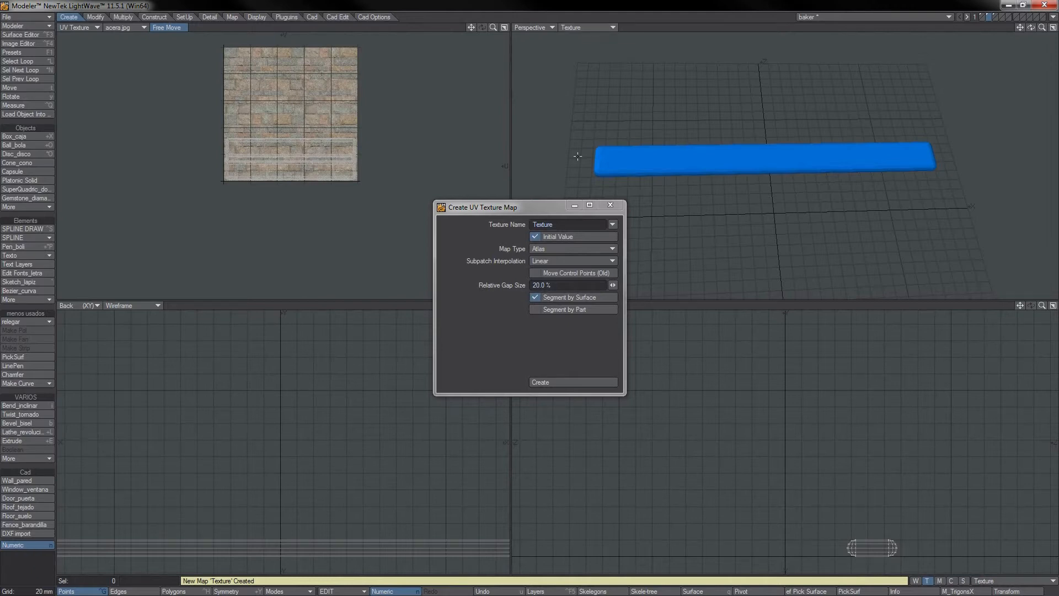
Step: Add an image map to the acera surface's color with UV projection, the Texture UV map and the acera.jpg image
left_click(22, 35)
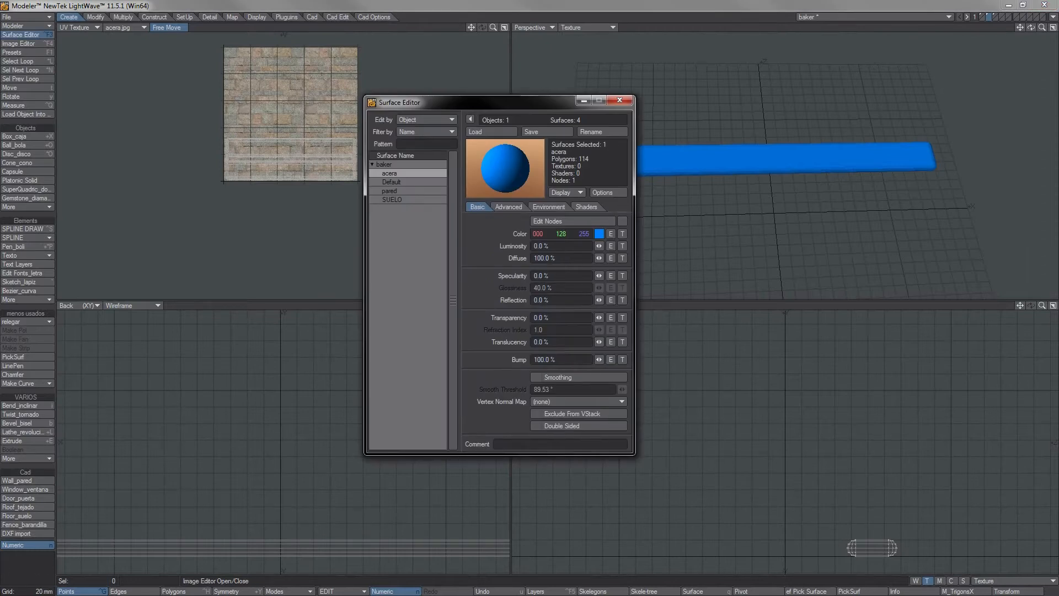
left_click(622, 234)
left_click(536, 159)
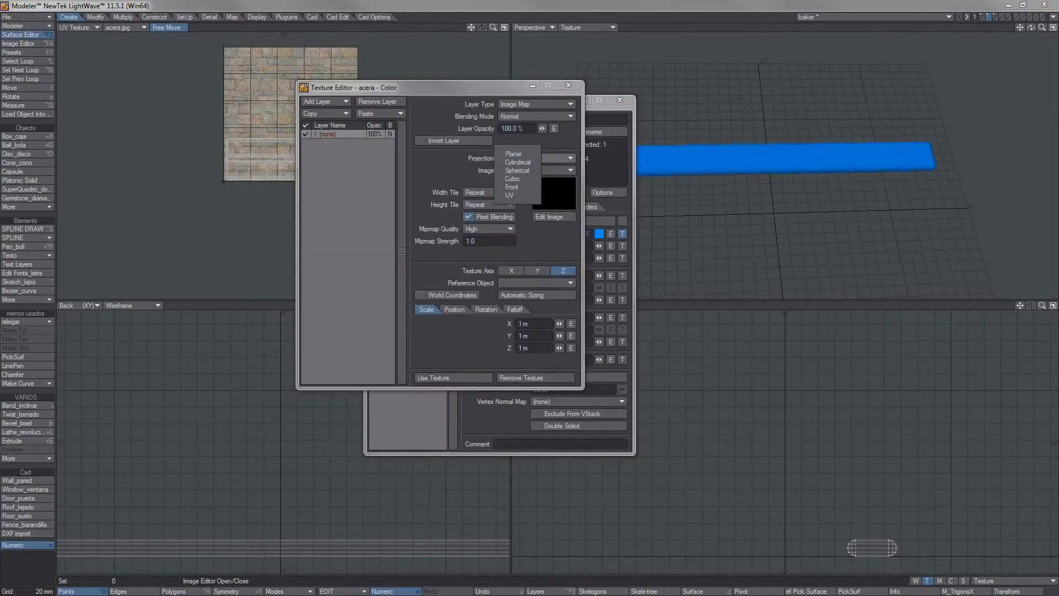
left_click(518, 155)
left_click(514, 158)
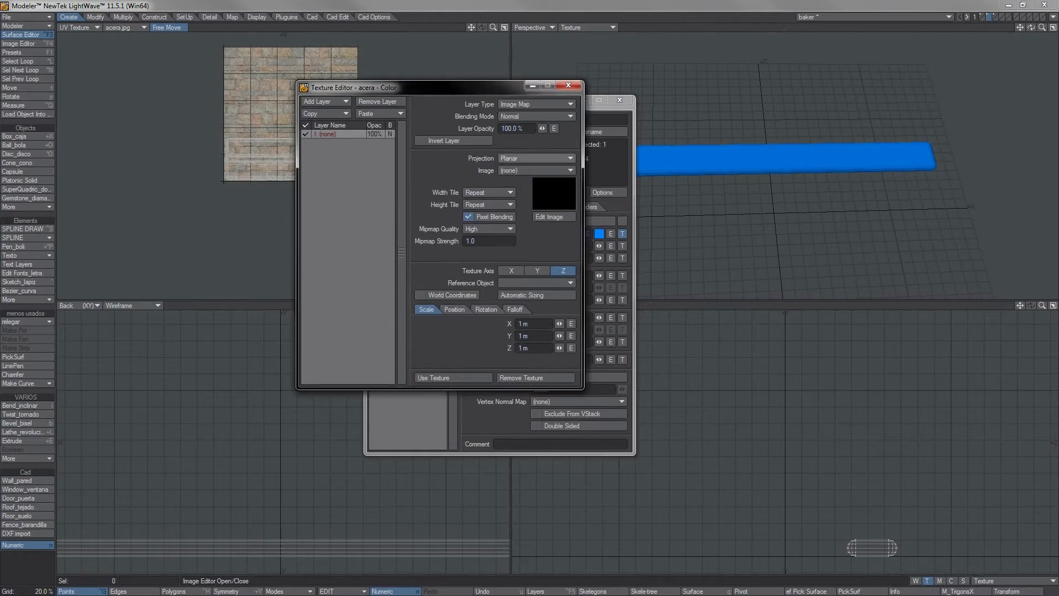
left_click(507, 199)
left_click(526, 171)
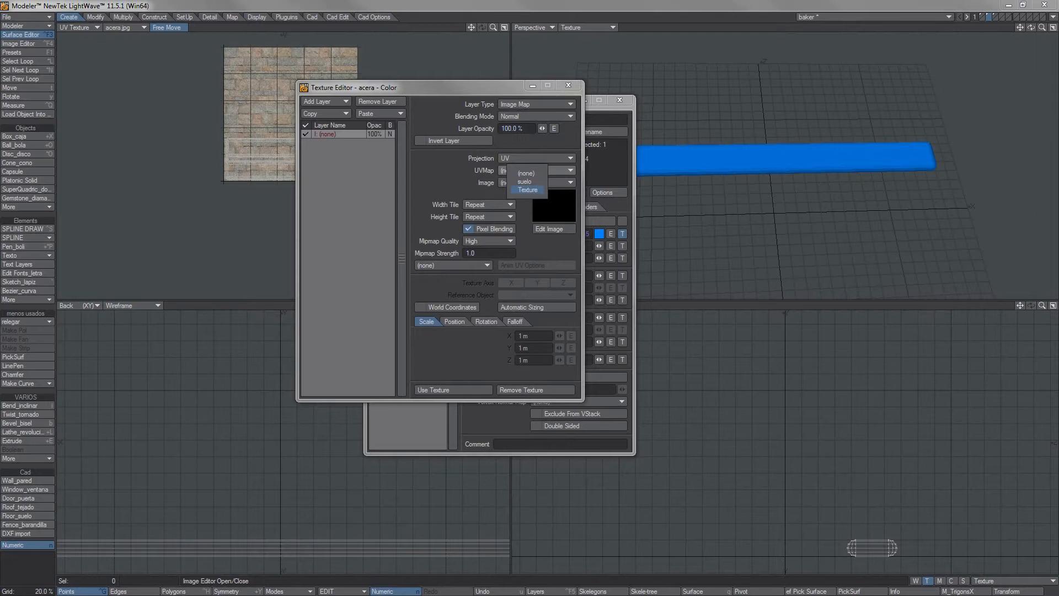
left_click(527, 189)
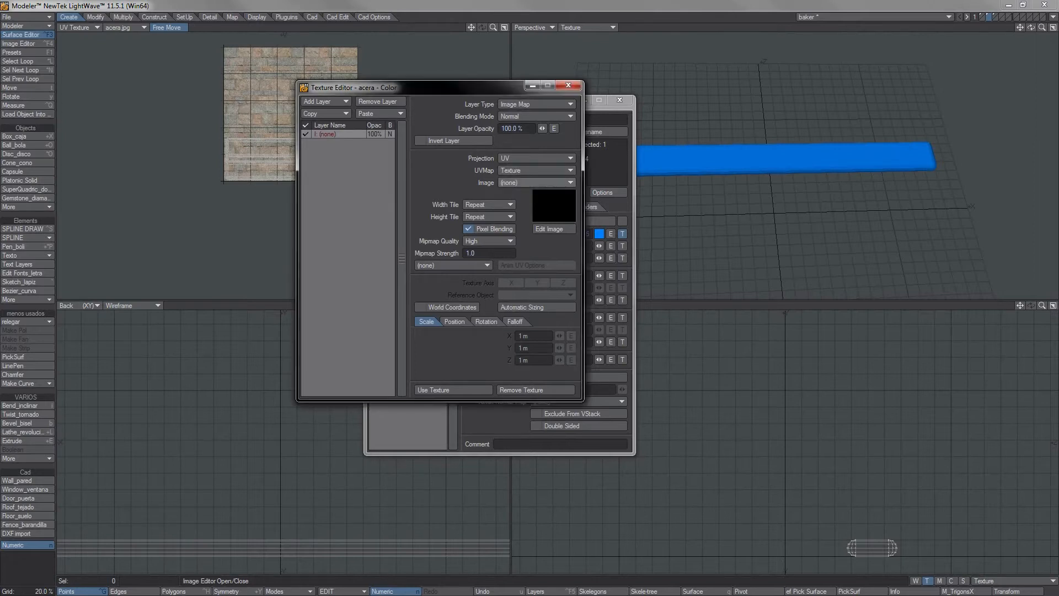
left_click(503, 183)
left_click(507, 192)
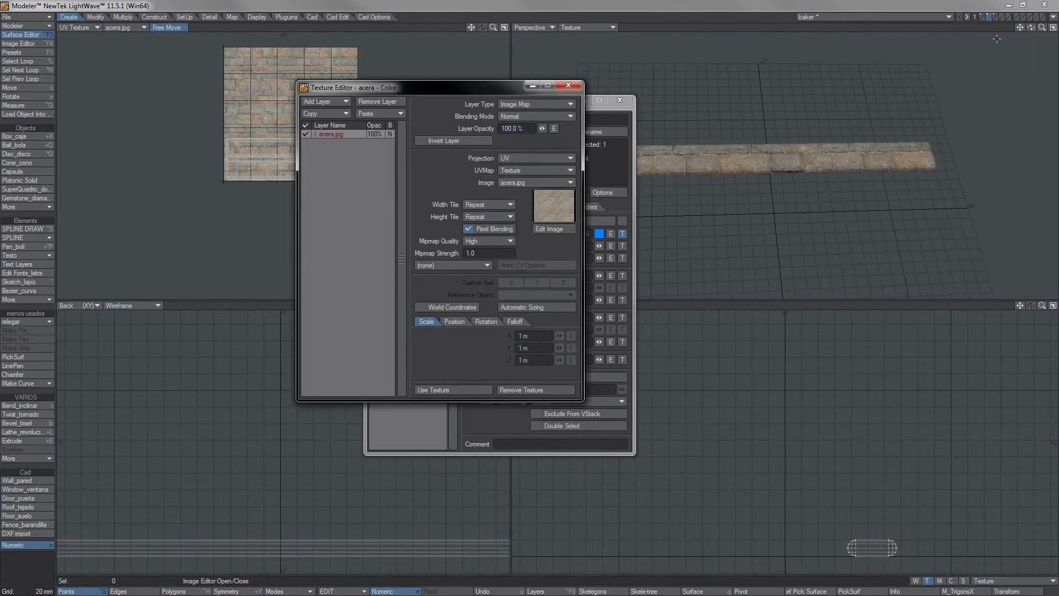
left_click_drag(1031, 27, 994, 55)
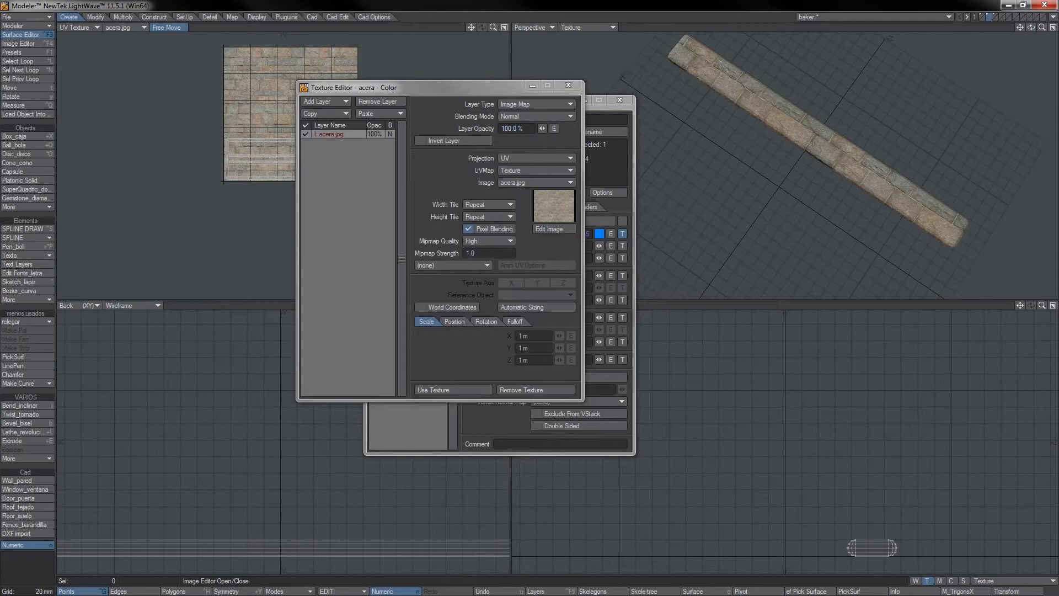
left_click_drag(375, 87, 410, 219)
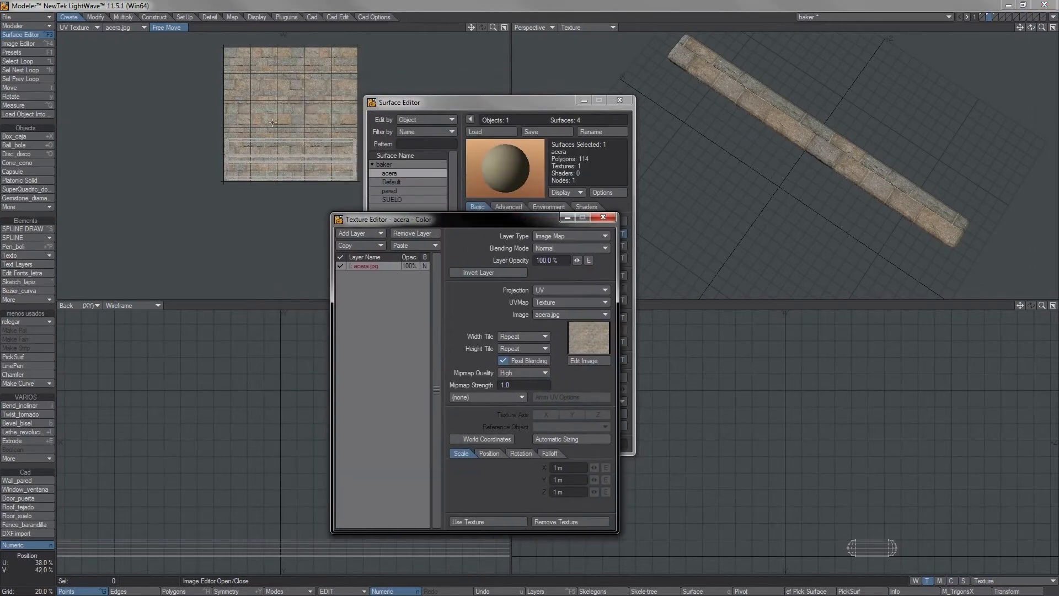
Step: Scale the kerb's UV layout and shift it slightly upward over the acera.jpg image, and accept the color texture
key("shift+h")
left_click_drag(286, 175, 282, 152)
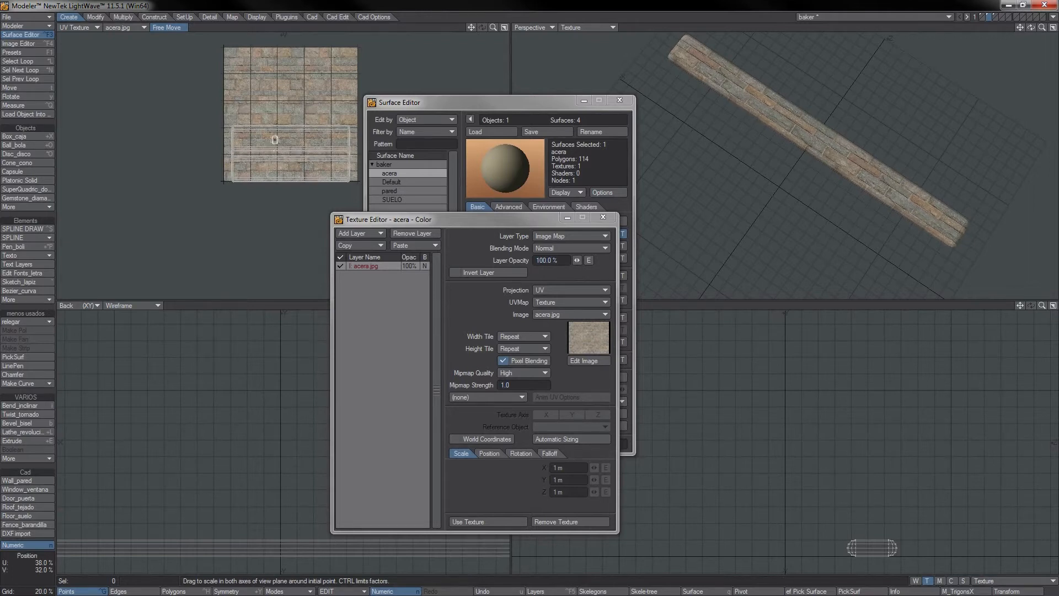
key("t")
left_click_drag(277, 143, 276, 129)
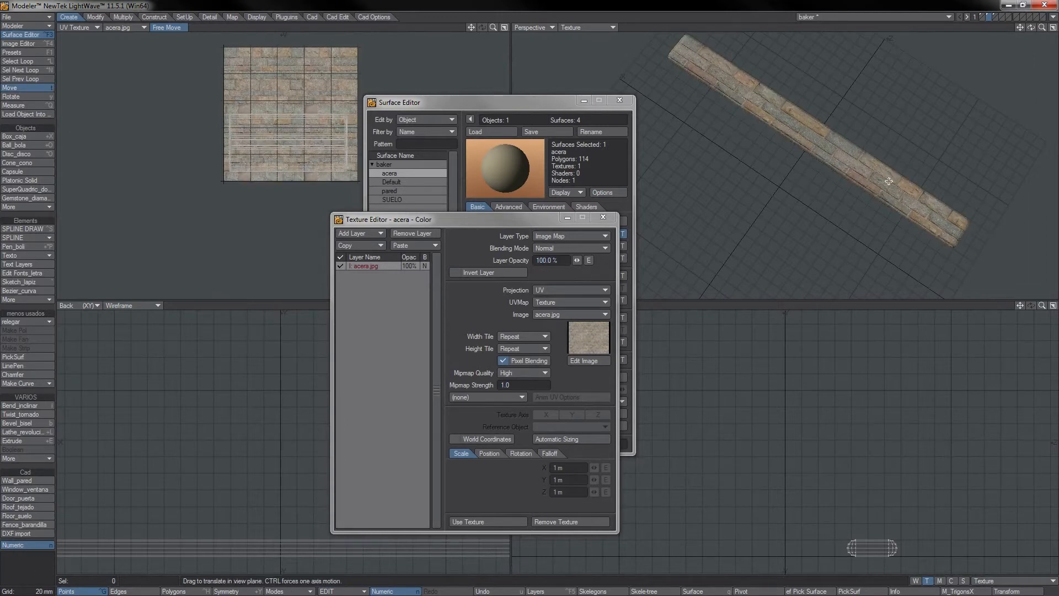
left_click_drag(1031, 27, 1053, 24)
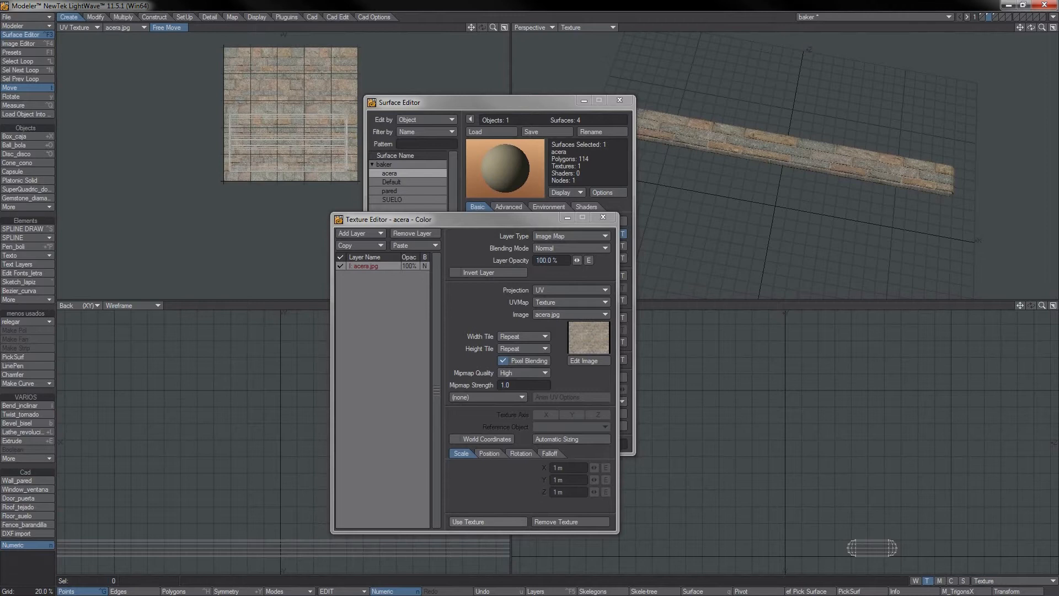
left_click(484, 521)
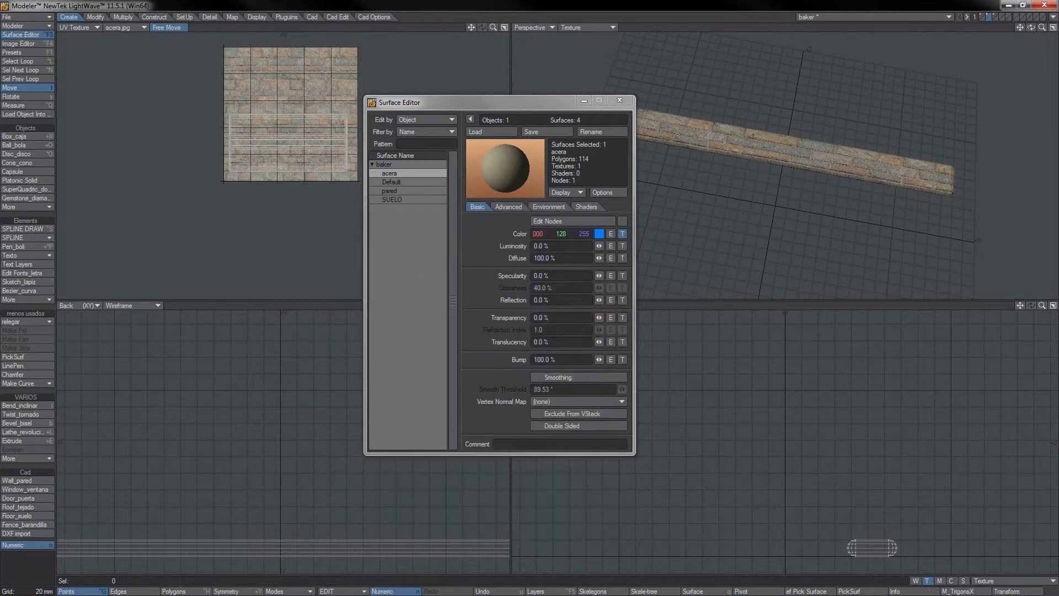
Step: Add an image map to the acera surface's bump with UV projection, the Texture UV map and the suelob.jpg image
left_click(624, 359)
left_click(571, 290)
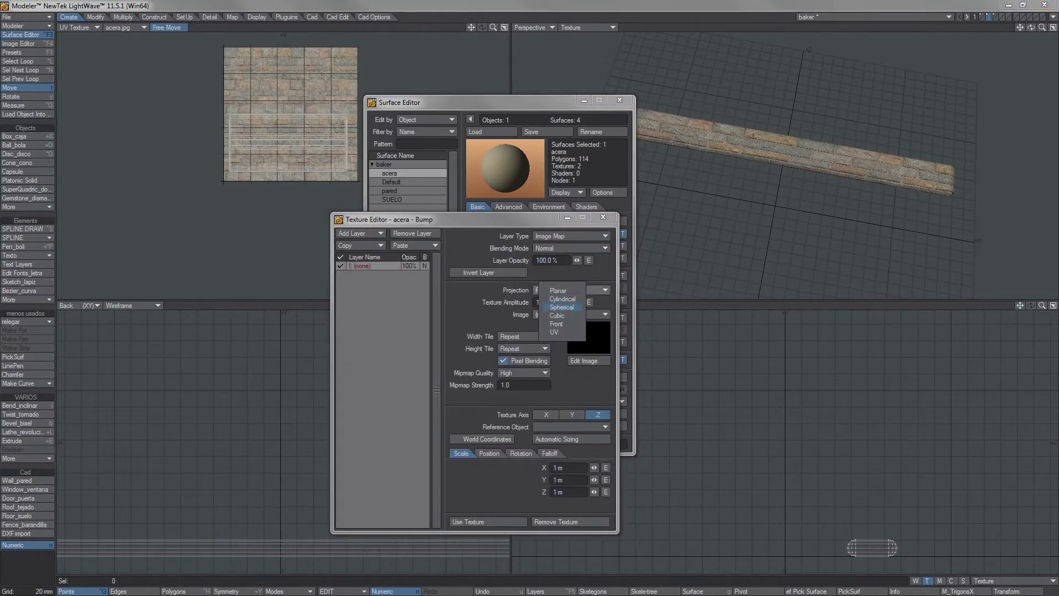
left_click(563, 332)
left_click(568, 301)
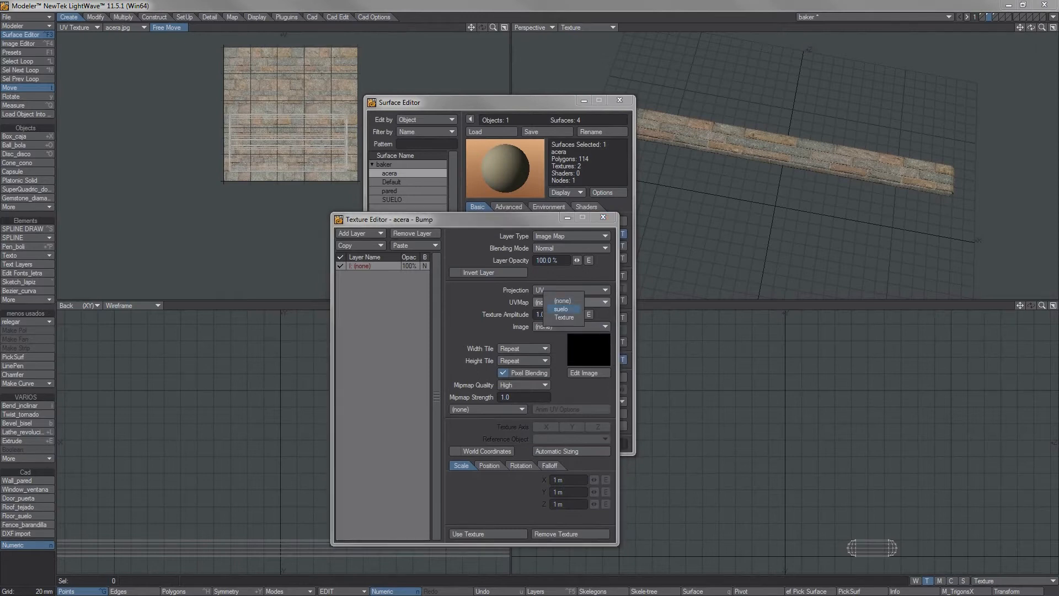
left_click(564, 317)
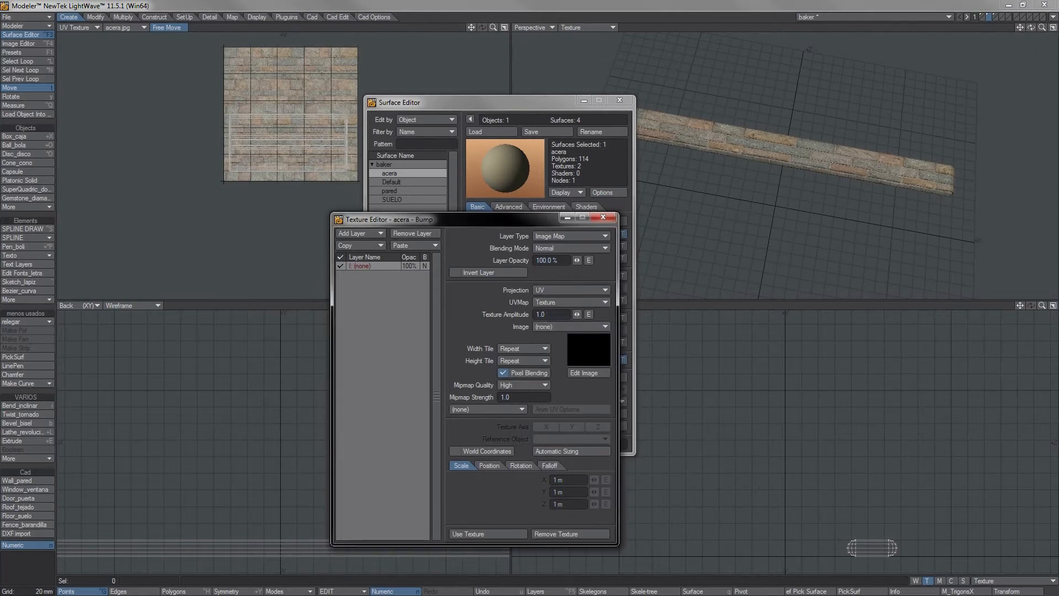
left_click(571, 326)
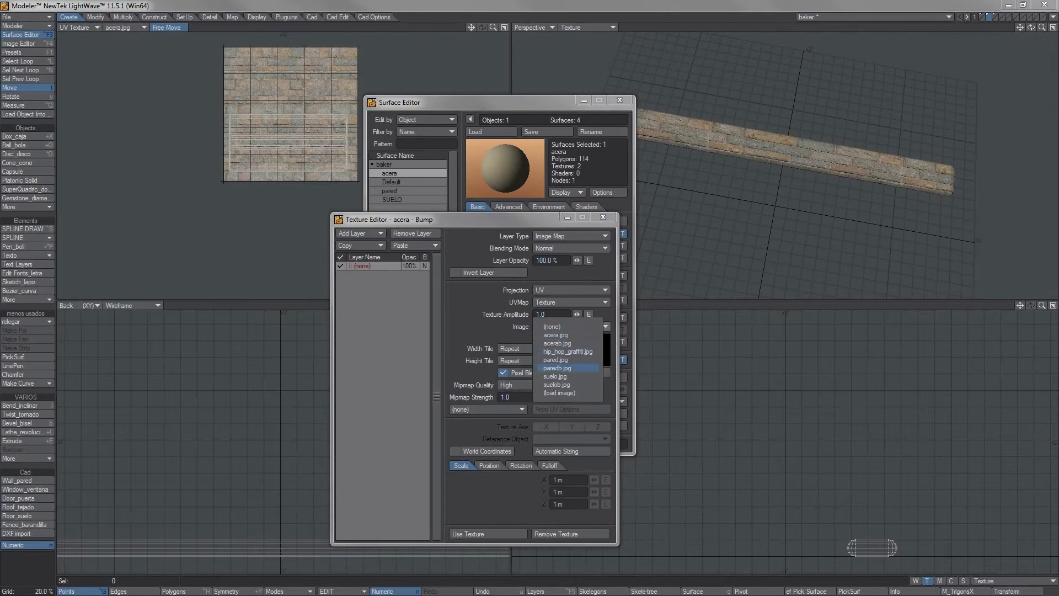
left_click(557, 384)
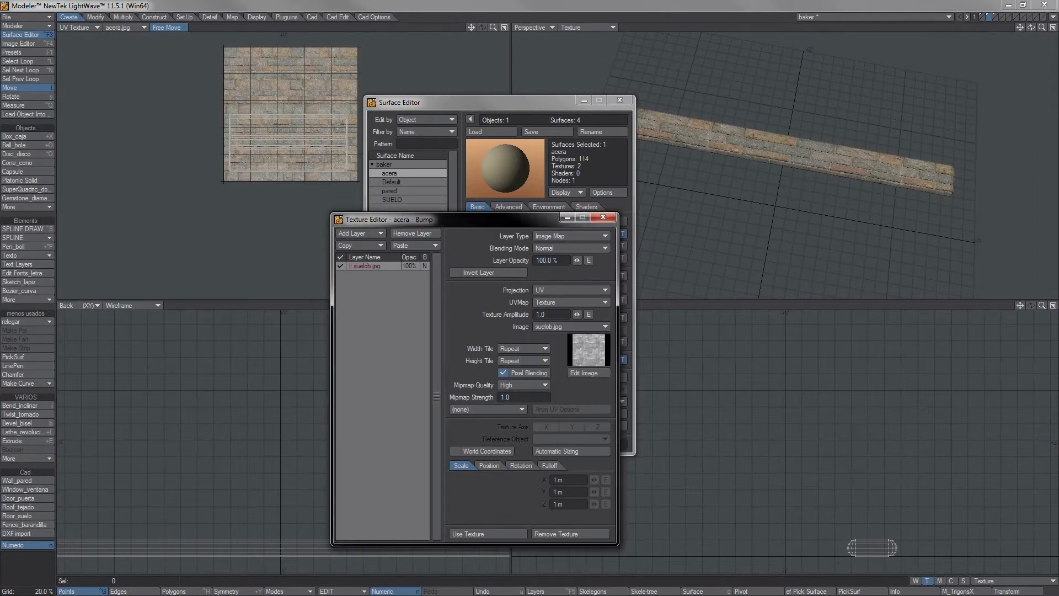
left_click(468, 534)
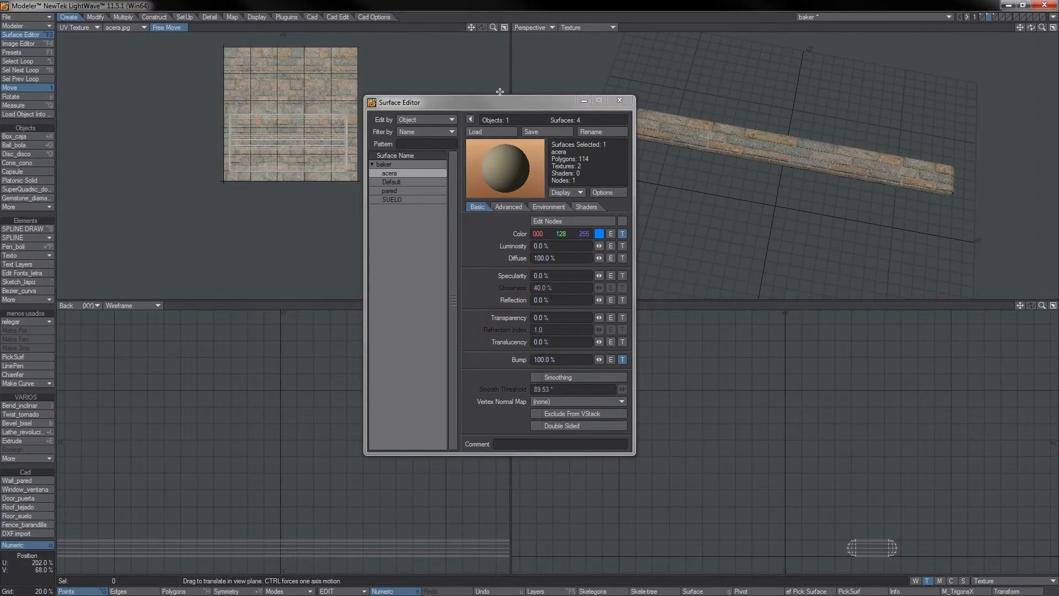
left_click_drag(500, 100, 537, 93)
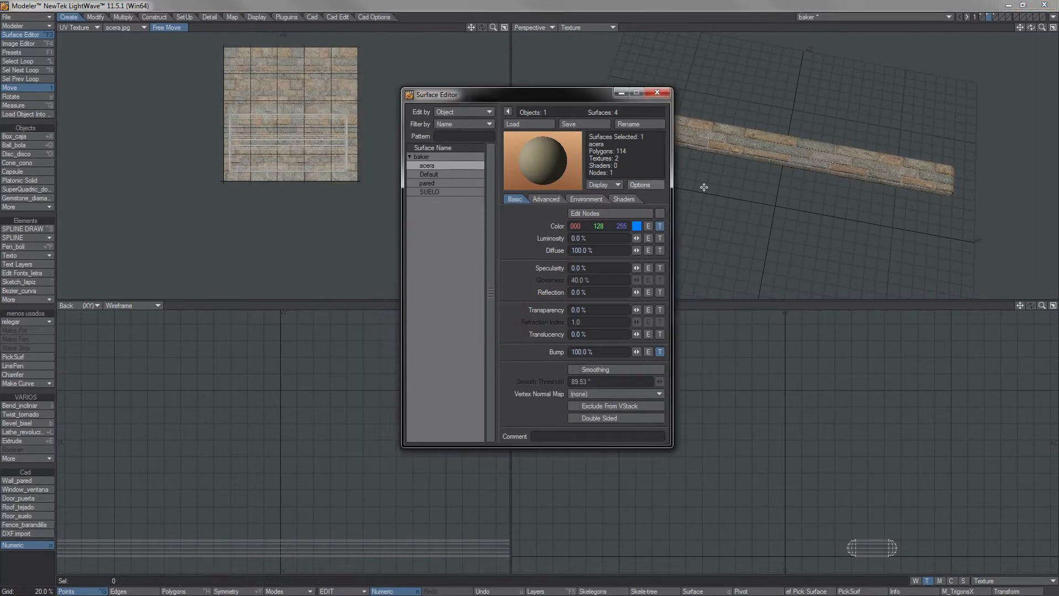
left_click(657, 92)
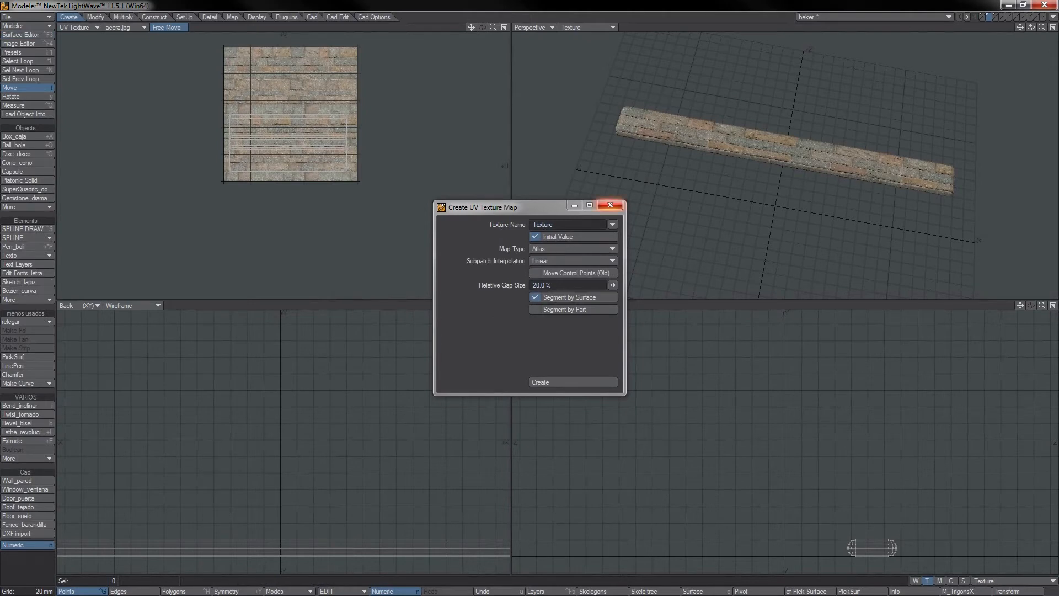
left_click(612, 205)
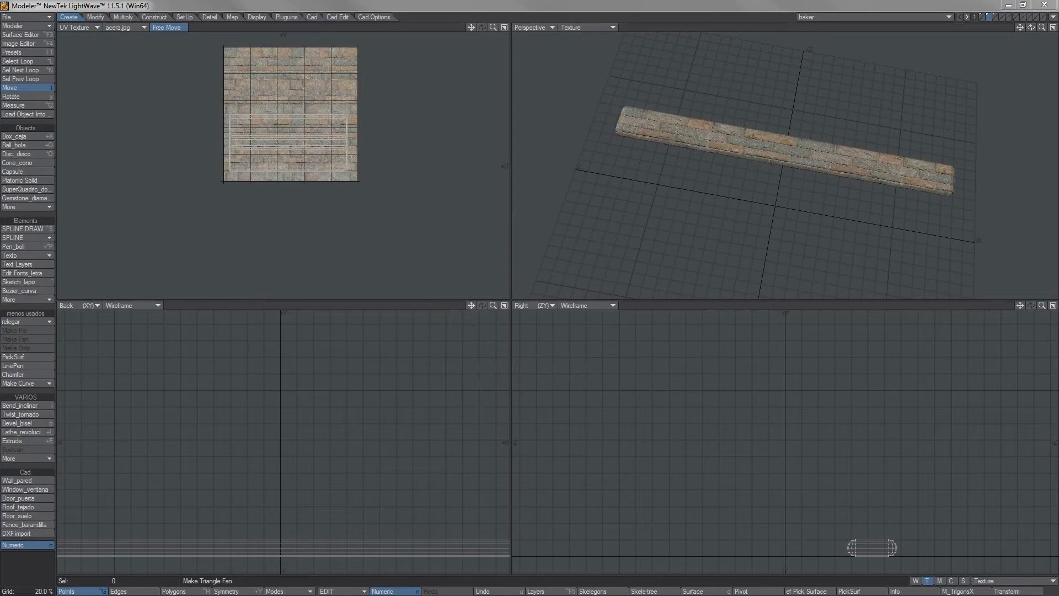
Step: Switch to Photoshop and place the lettering from hip_hop_graffiti.jpg at the centre of the pared.jpg brick image
left_click_drag(0, 121, 503, 112)
double_click(504, 112)
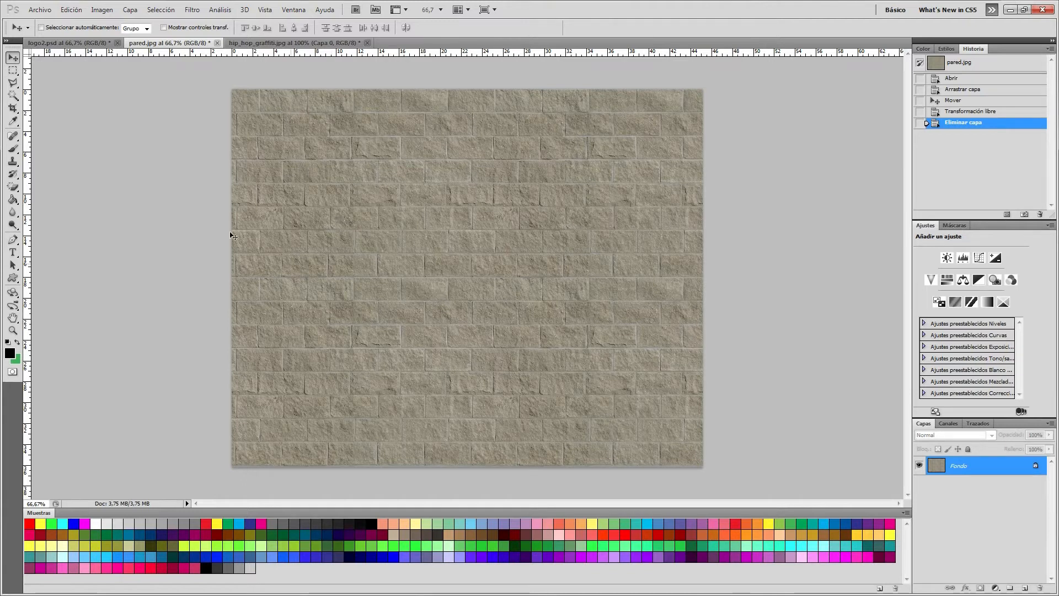
left_click(300, 43)
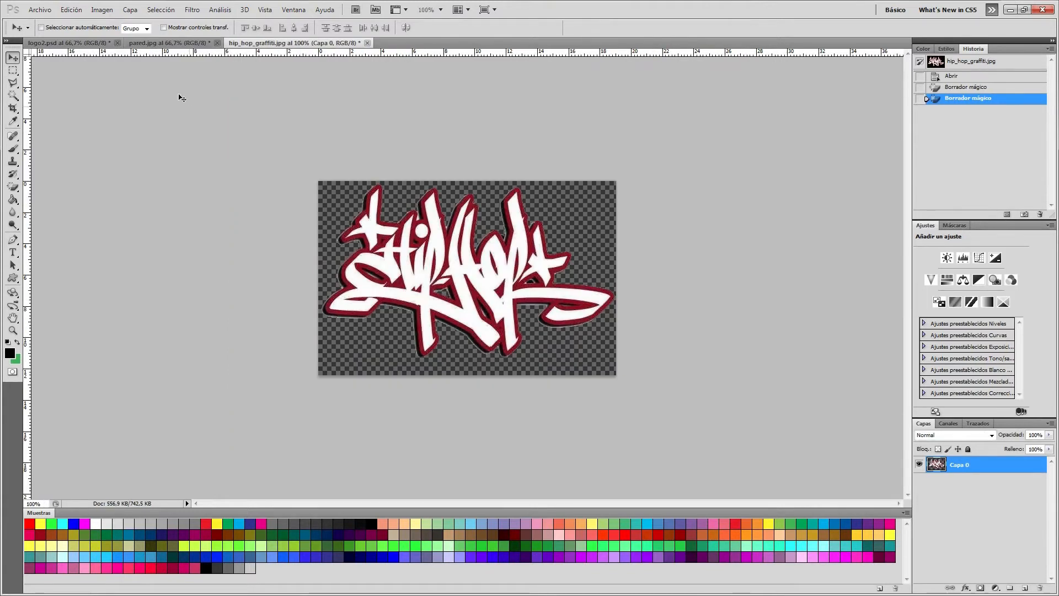
left_click_drag(381, 236, 444, 285)
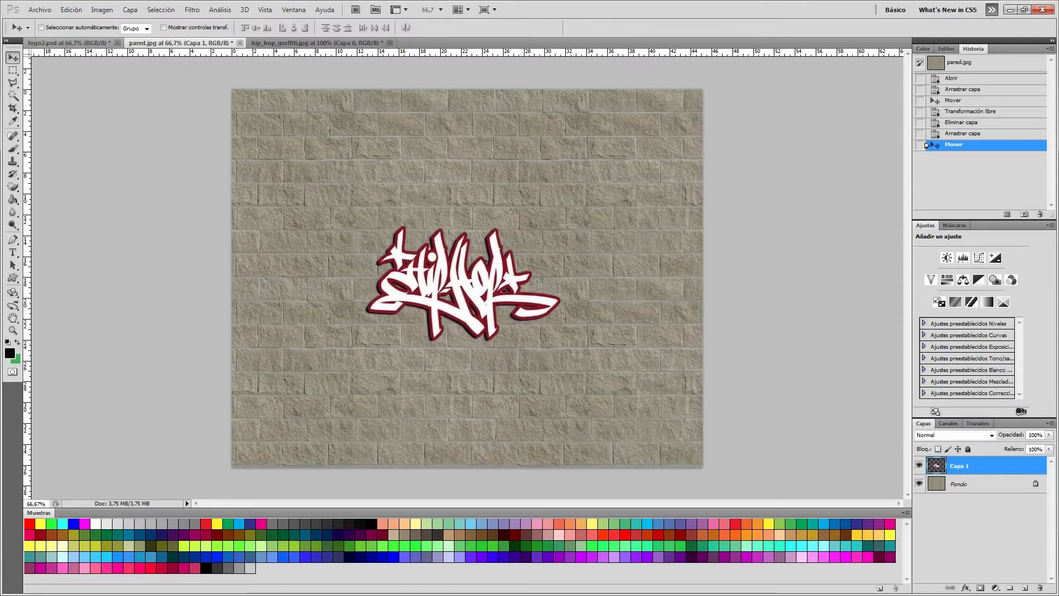
left_click(39, 10)
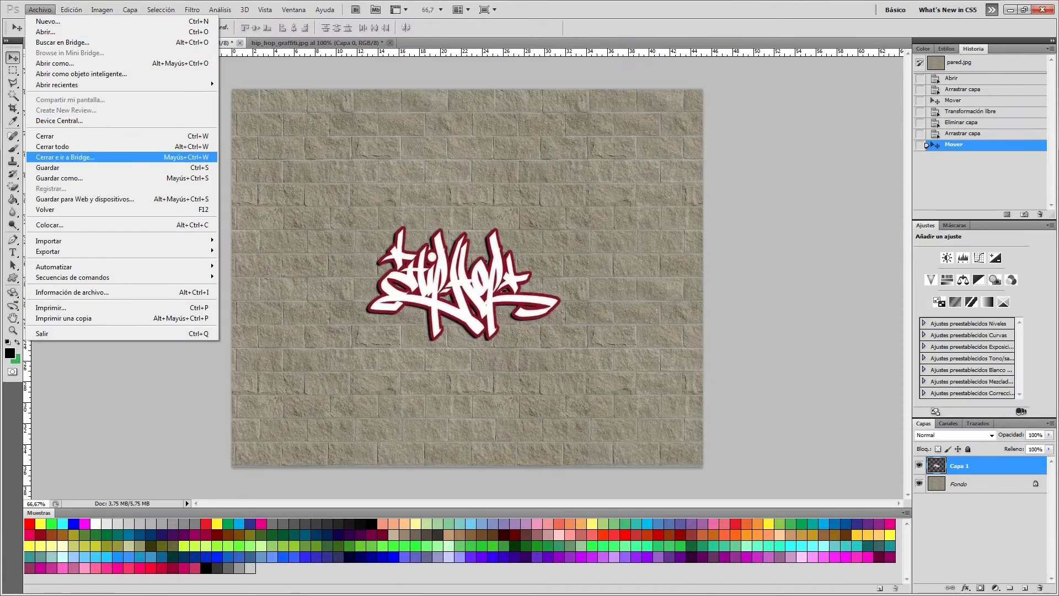
left_click(66, 168)
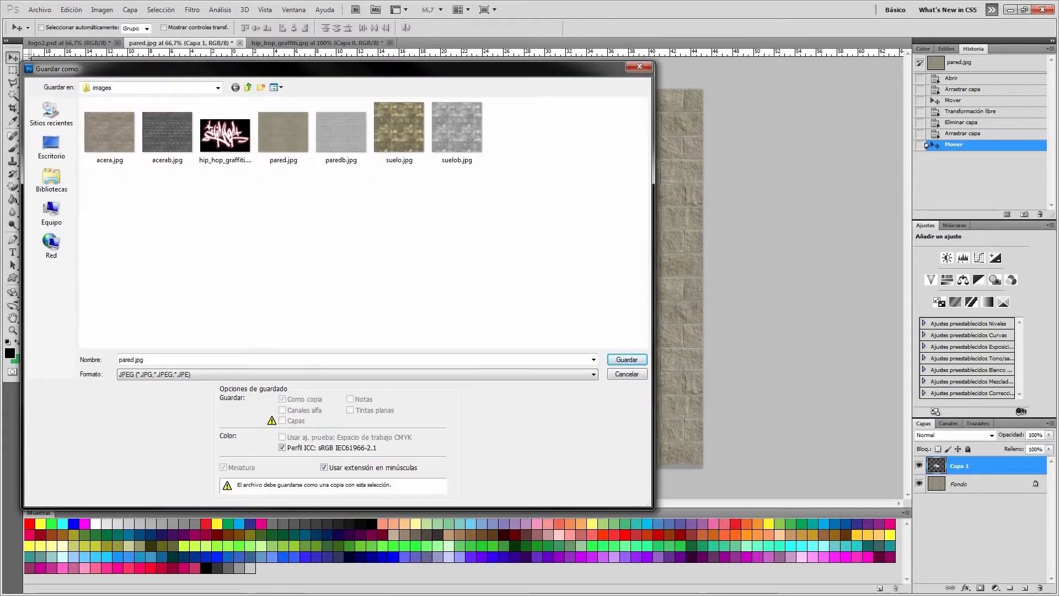
left_click_drag(169, 65, 448, 76)
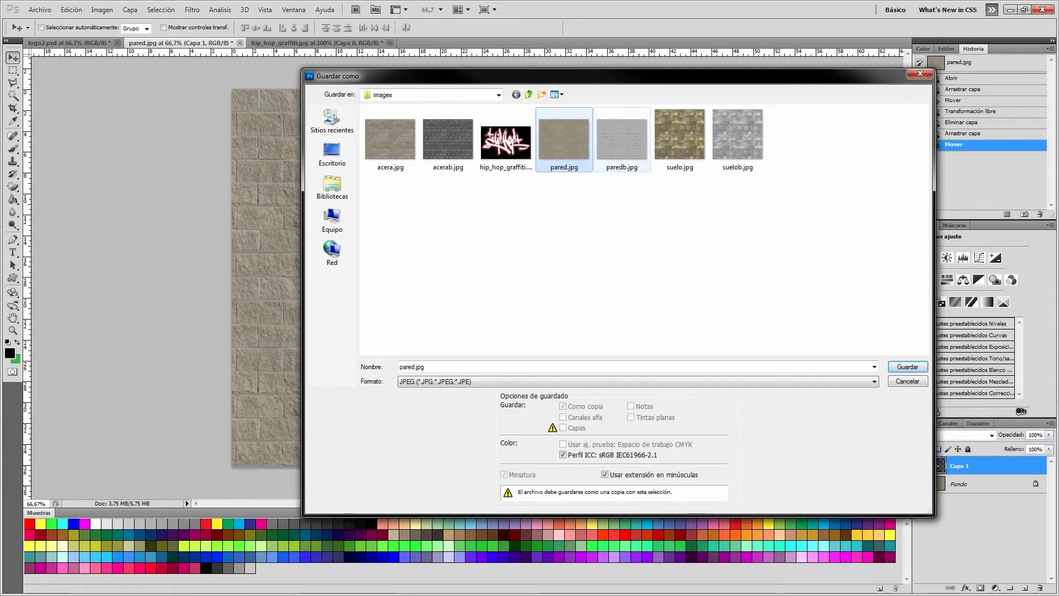
left_click(907, 382)
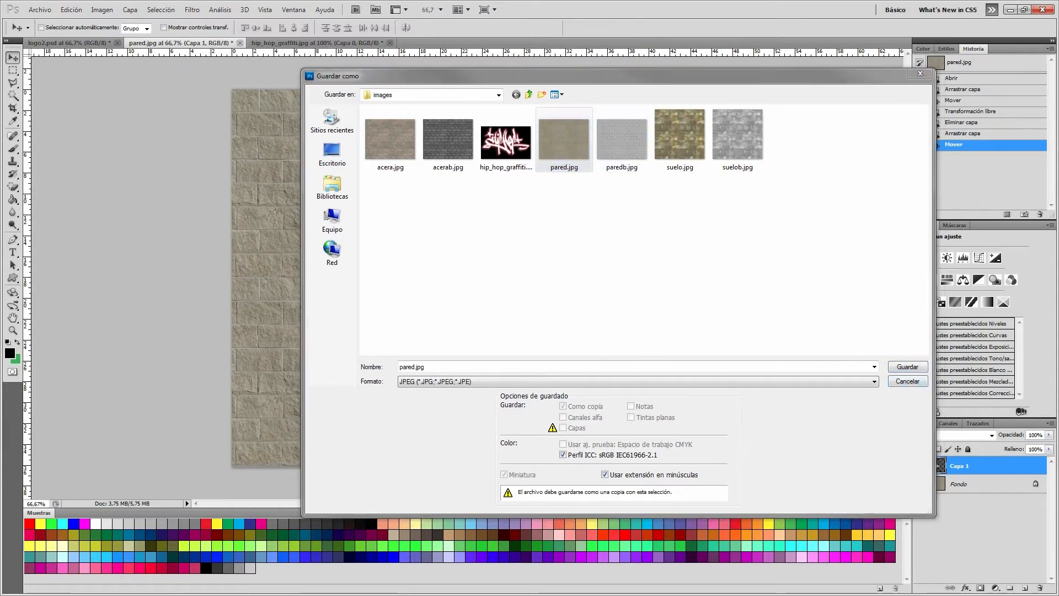
Step: Switch back to LightWave Modeler, show the wall's layer and clear the background image from the UV view
left_click_drag(0, 256, 311, 263)
left_click(289, 312)
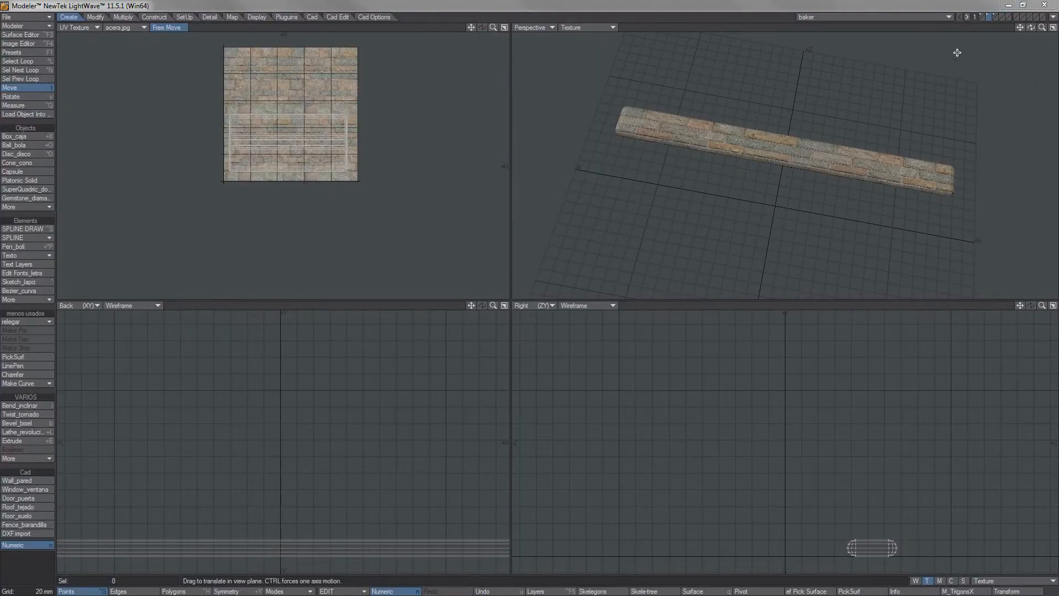
left_click(995, 16)
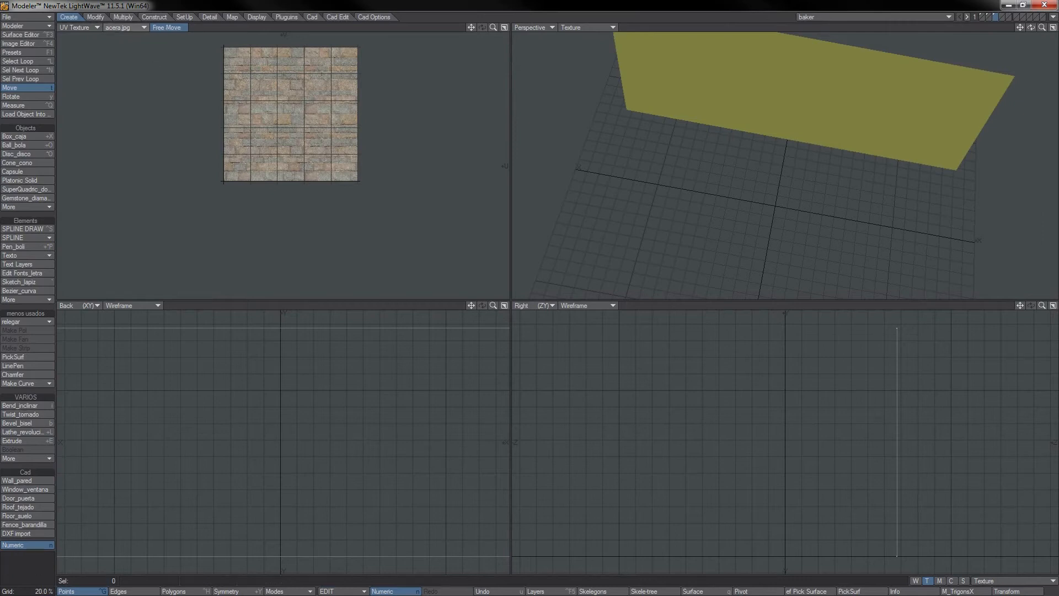
left_click(126, 27)
left_click(113, 17)
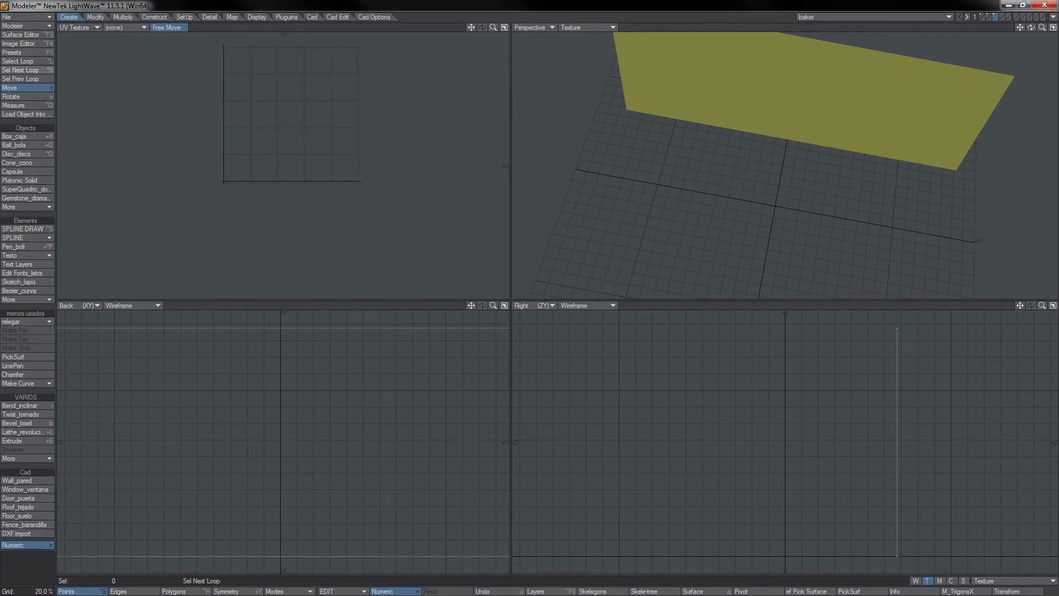
Step: Select the pared surface and create a planar UV map on the Z axis with automatic settings for the wall
left_click(21, 34)
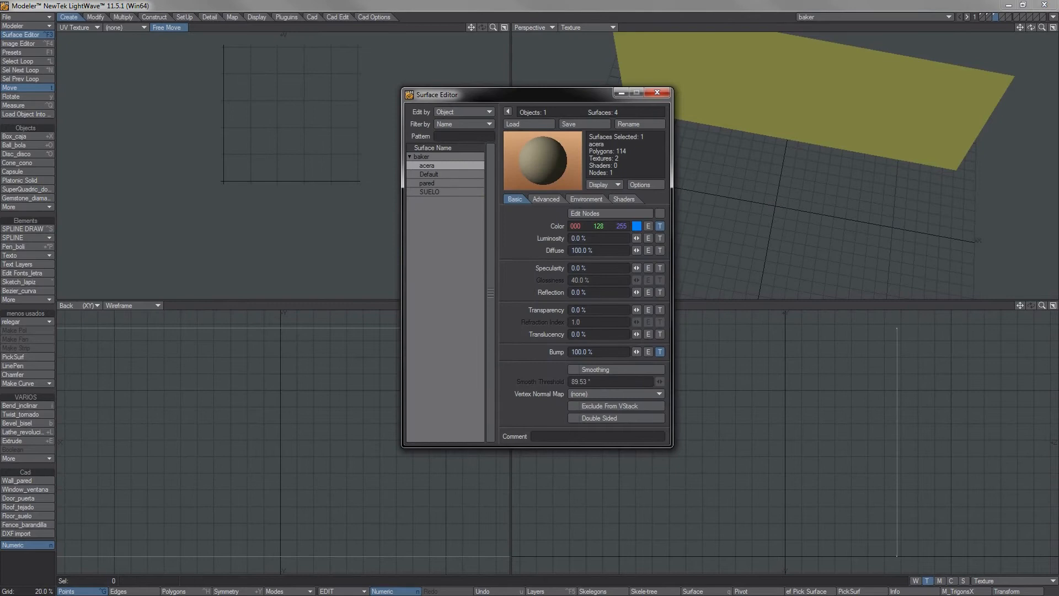
left_click(427, 183)
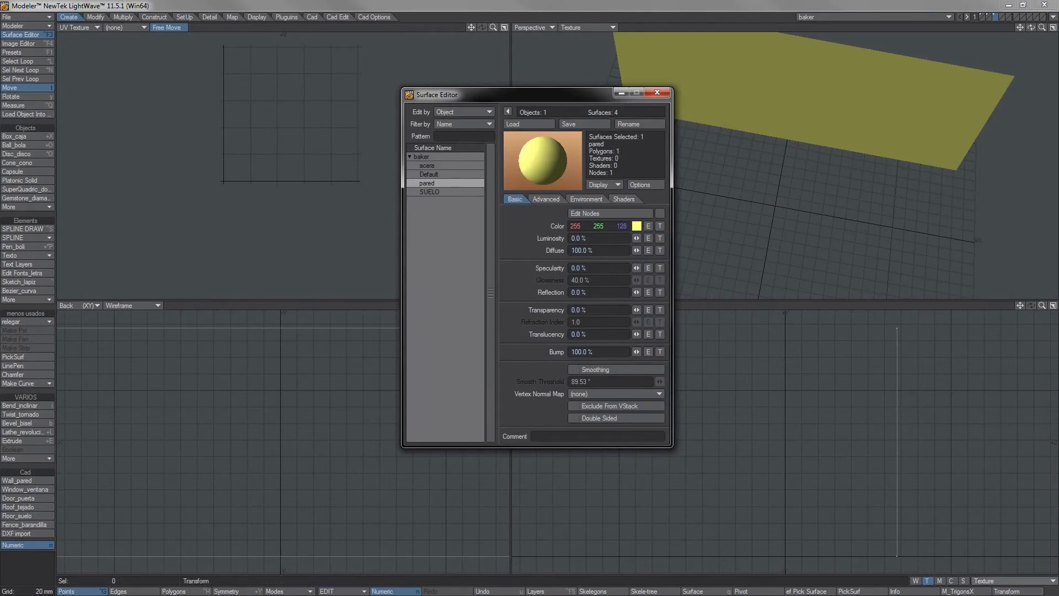
left_click(1015, 581)
left_click(1018, 581)
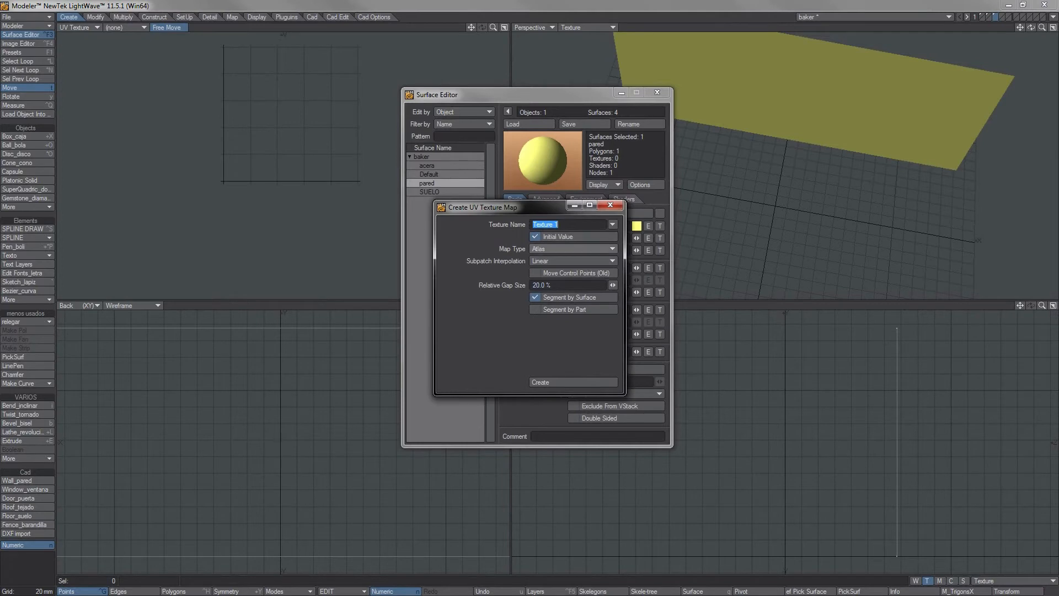
left_click(551, 249)
left_click(546, 226)
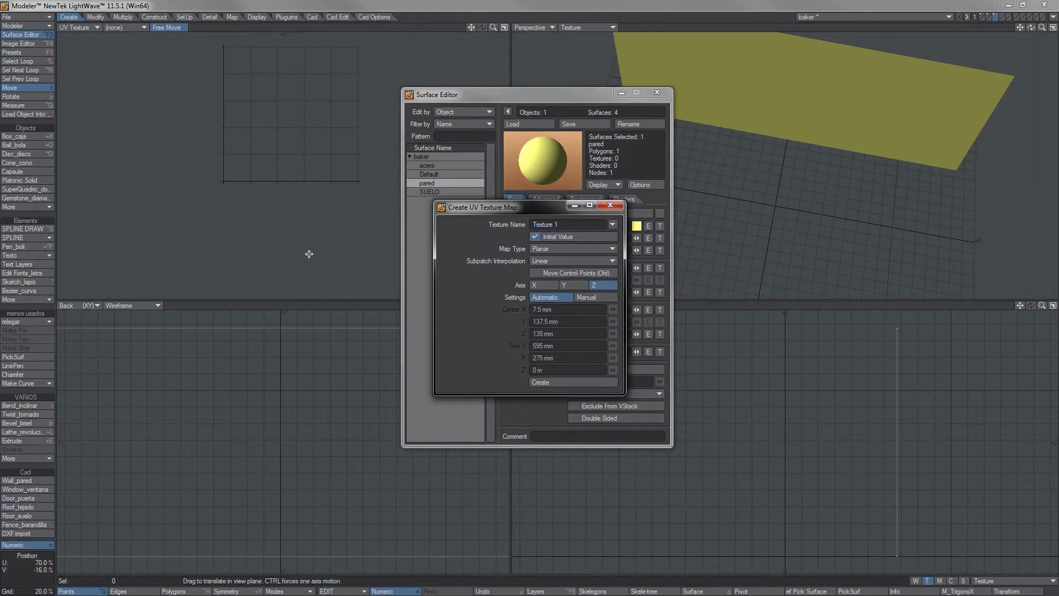
scroll(840, 114, "down", 8)
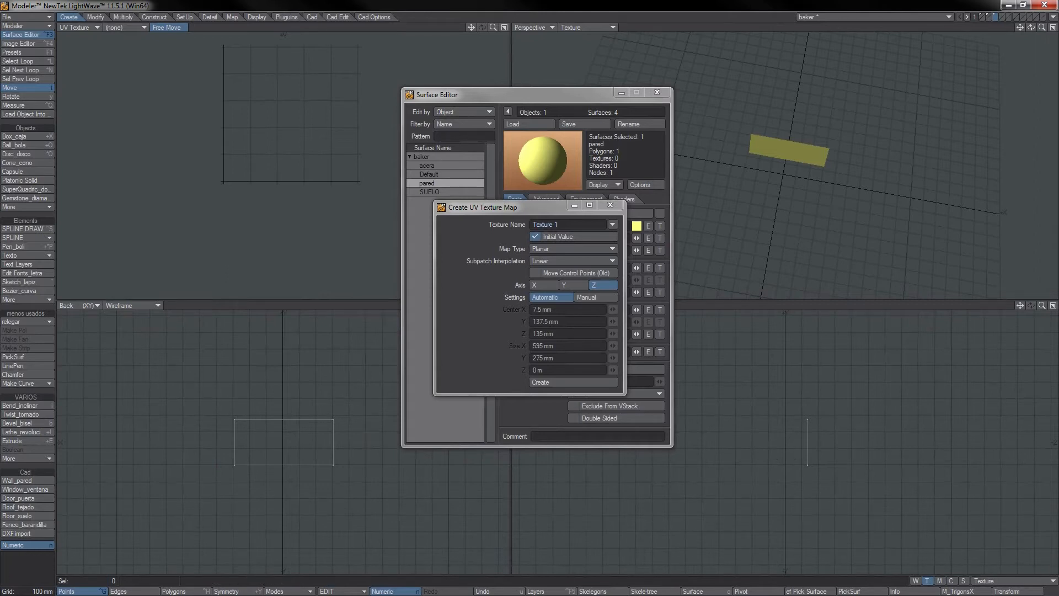
left_click(573, 382)
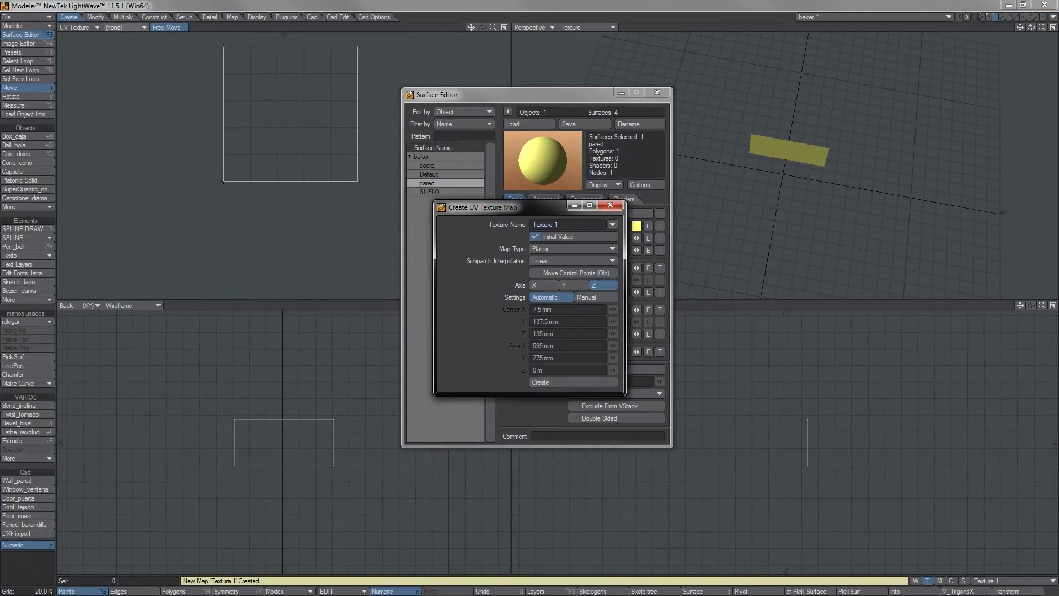
Step: Show pared.jpg as the background behind the wall's UV map and reload the updated image from its file
left_click(125, 27)
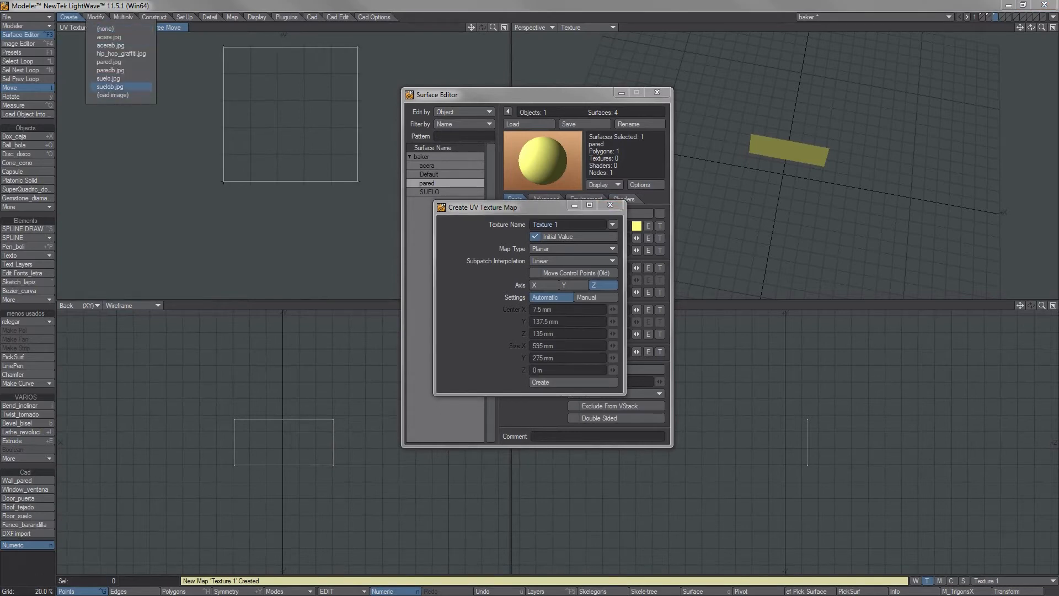
left_click(122, 58)
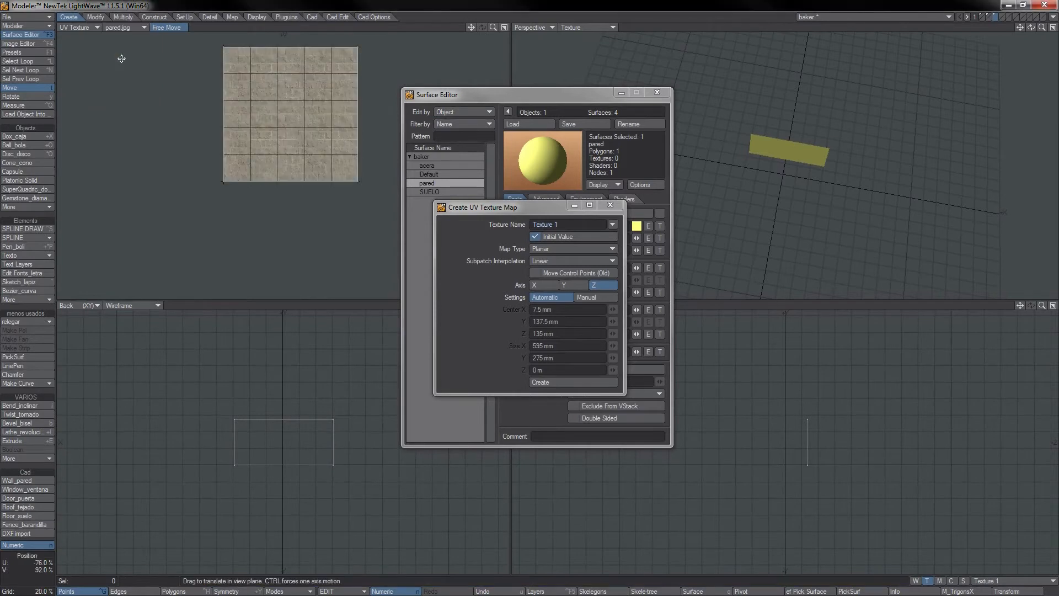
left_click(19, 43)
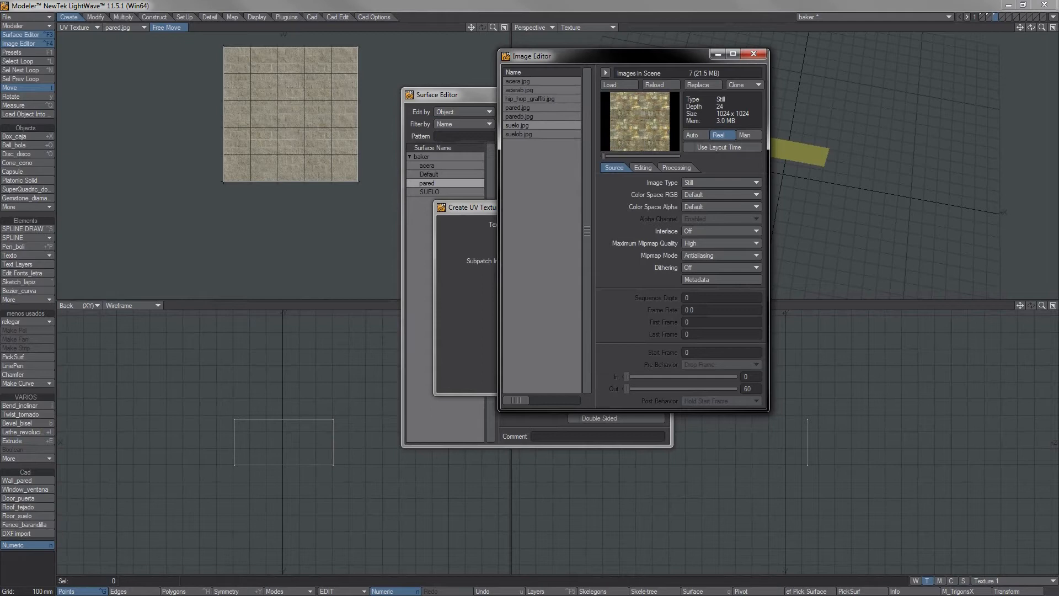
left_click(517, 108)
left_click(656, 85)
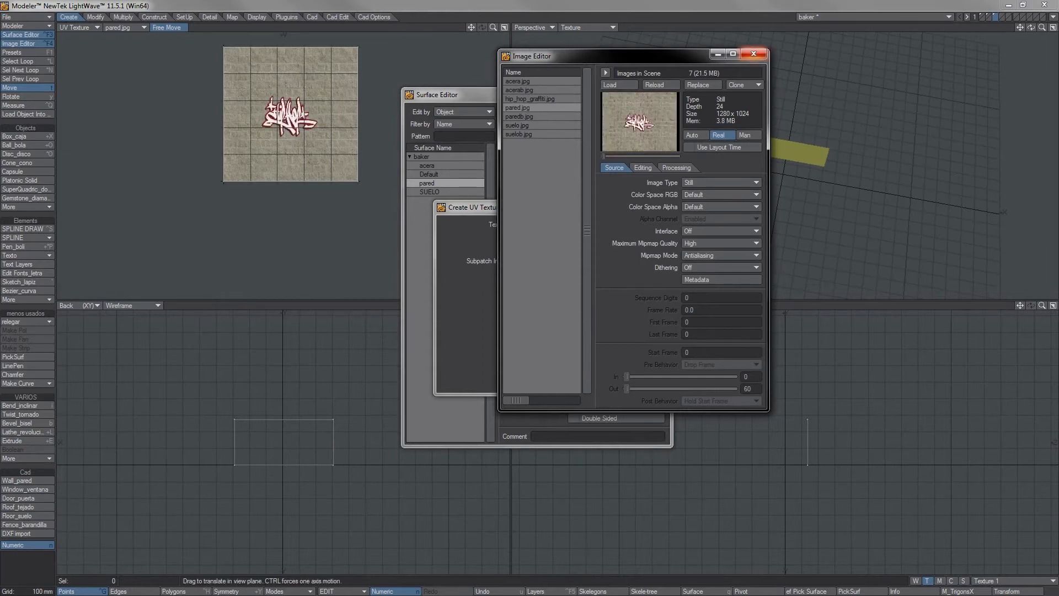
left_click(754, 53)
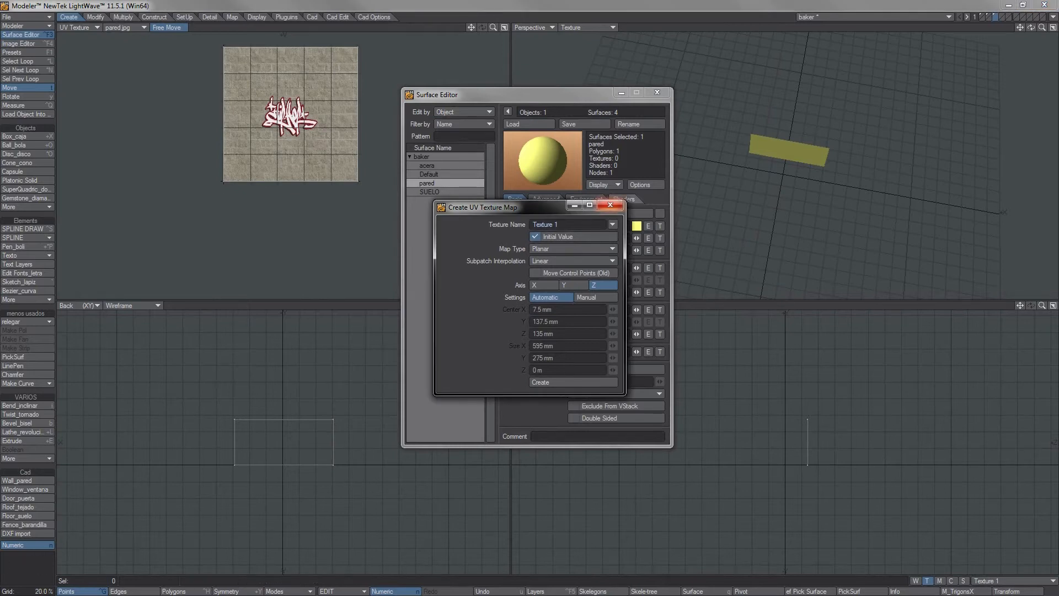
left_click(610, 205)
Step: Give the pared surface a color texture with UV projection, the Texture 1 UV map and the pared.jpg image
left_click(660, 226)
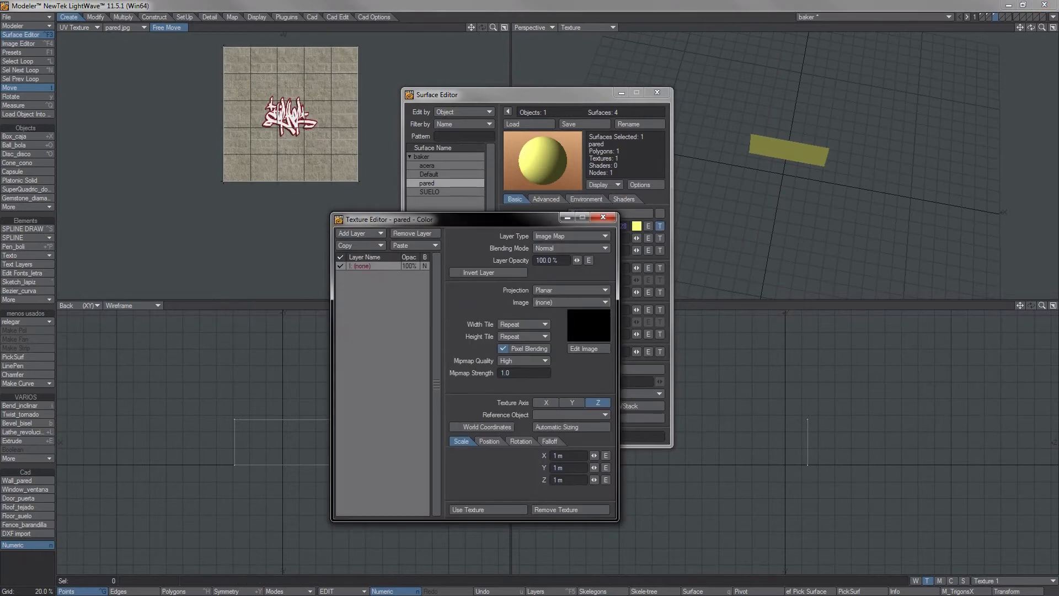
left_click(557, 291)
left_click(554, 334)
left_click(557, 302)
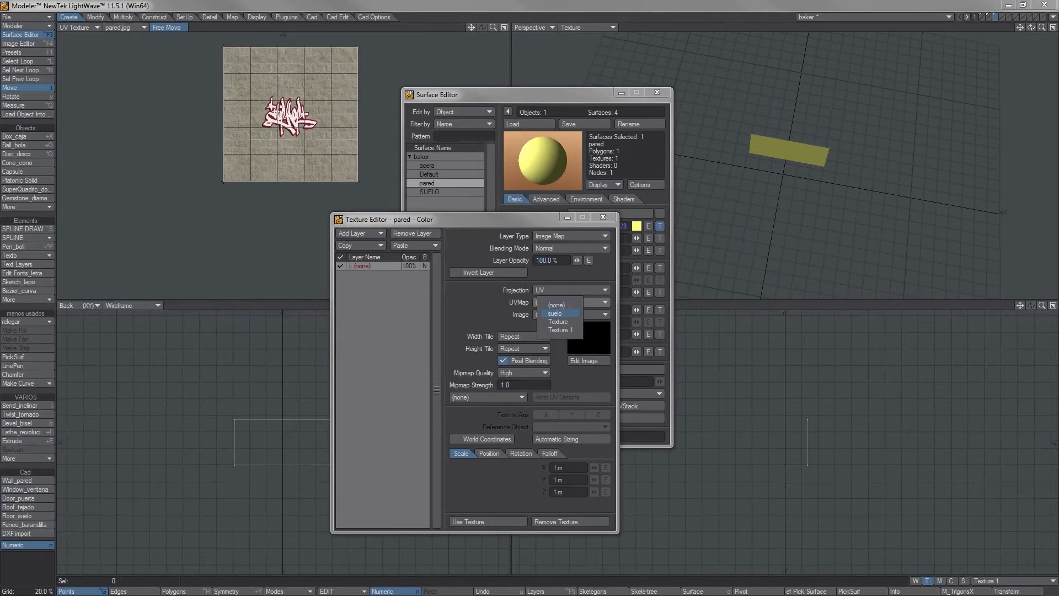
left_click(561, 330)
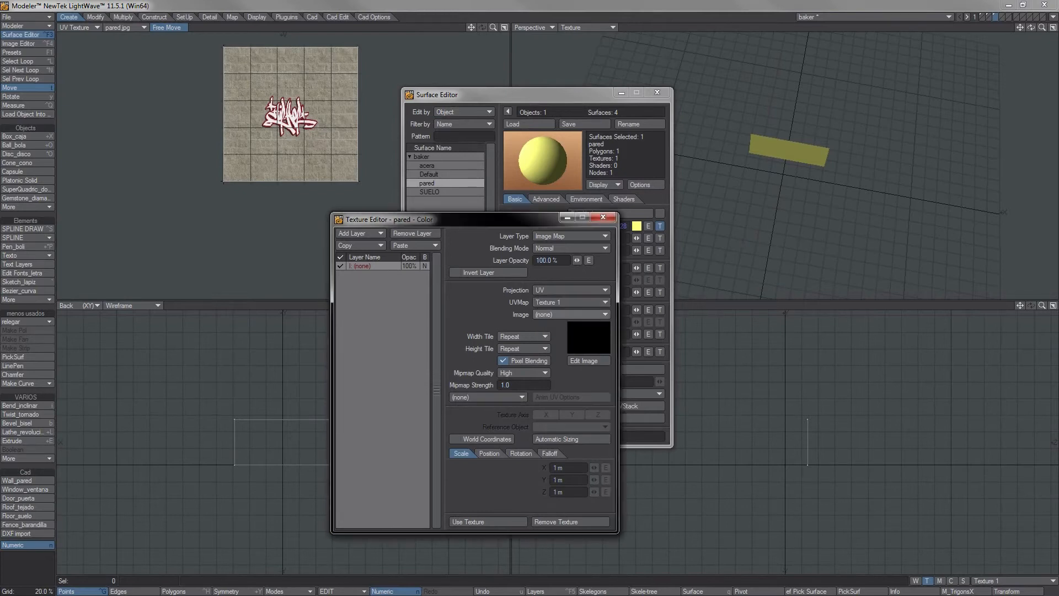
left_click(568, 314)
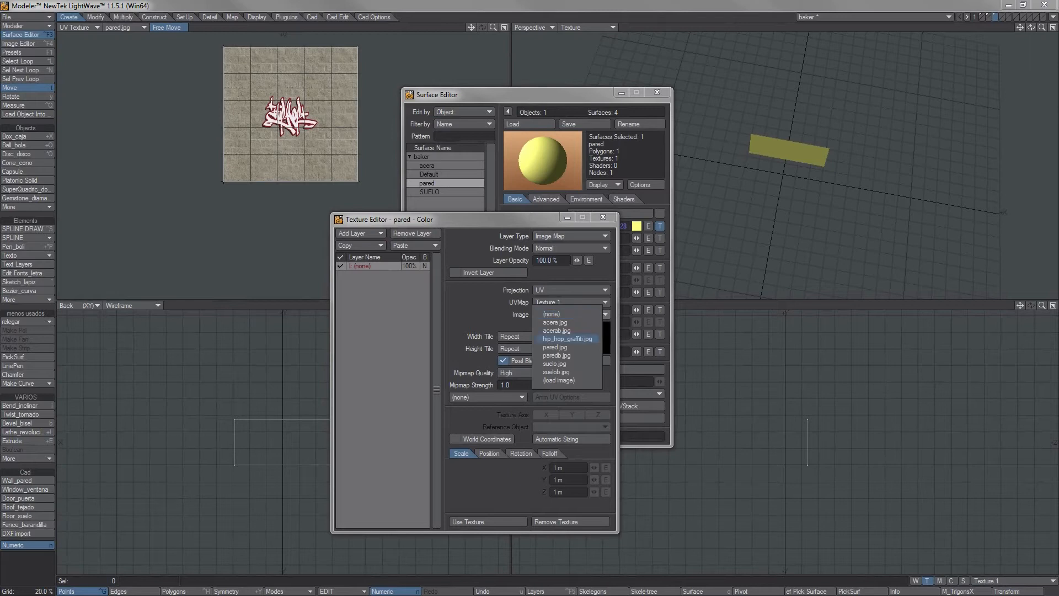
left_click(557, 347)
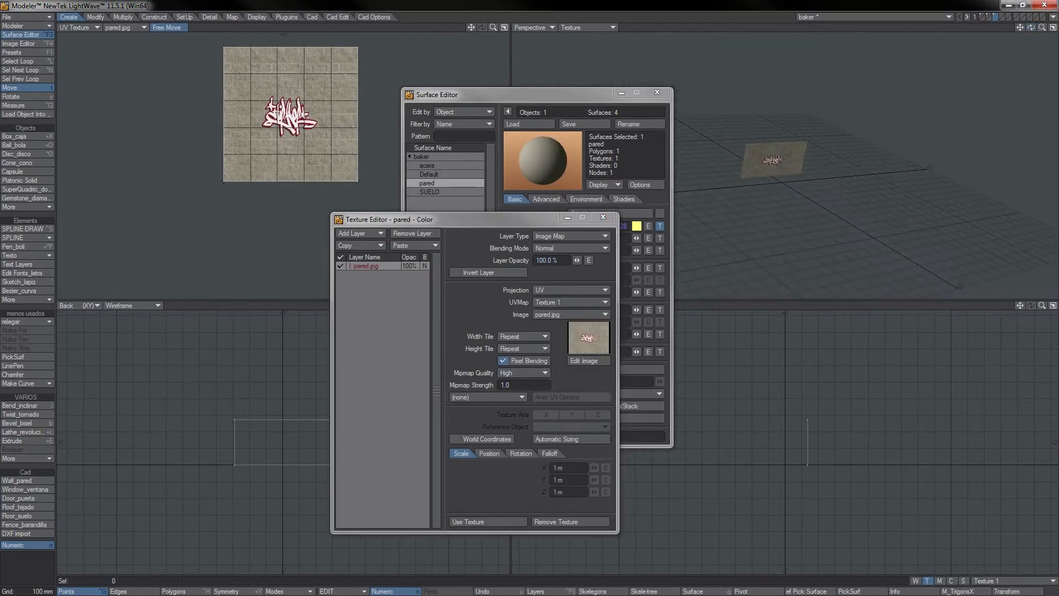
Step: Stretch the wall's UV map vertically to make the graffiti taller on the wall, and accept the color texture
key("a")
left_click_drag(1031, 27, 984, 38)
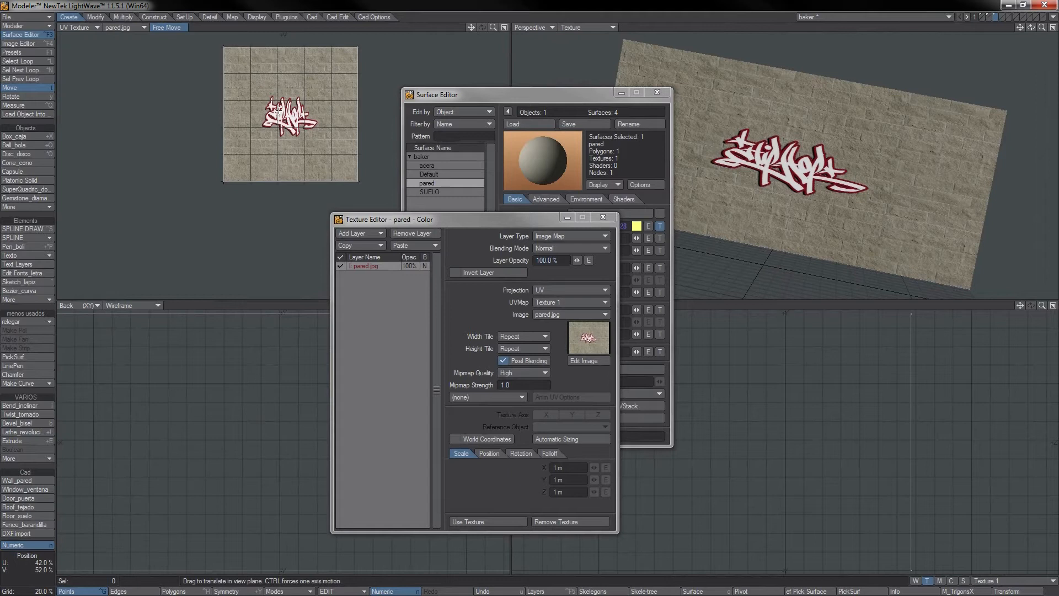
key("h")
left_click_drag(283, 113, 283, 135)
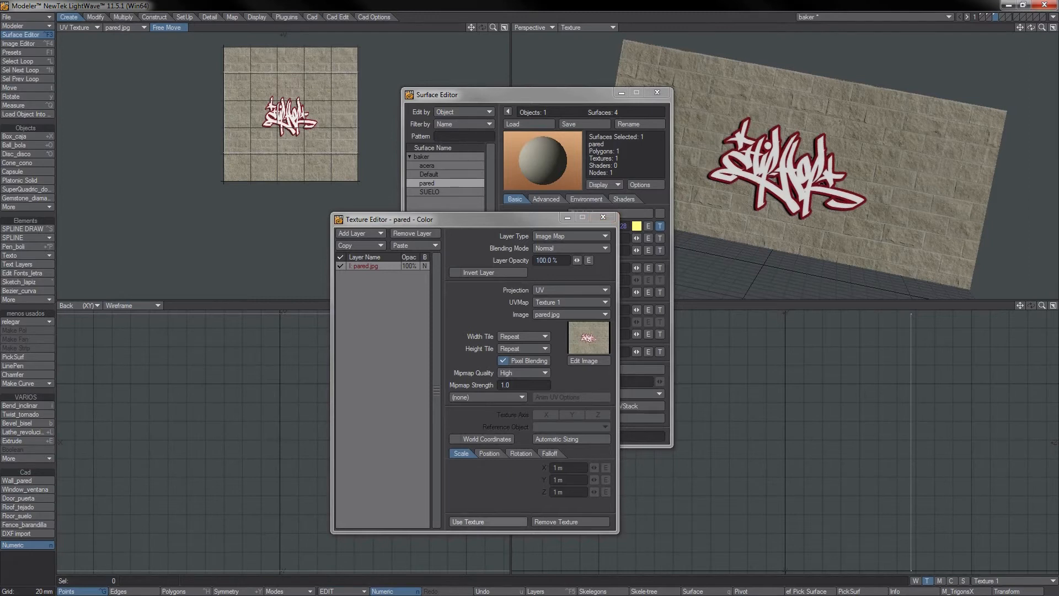
left_click(488, 521)
Step: Give the pared surface a bump texture with UV projection, the Texture 1 UV map and the paredb.jpg image
left_click(660, 351)
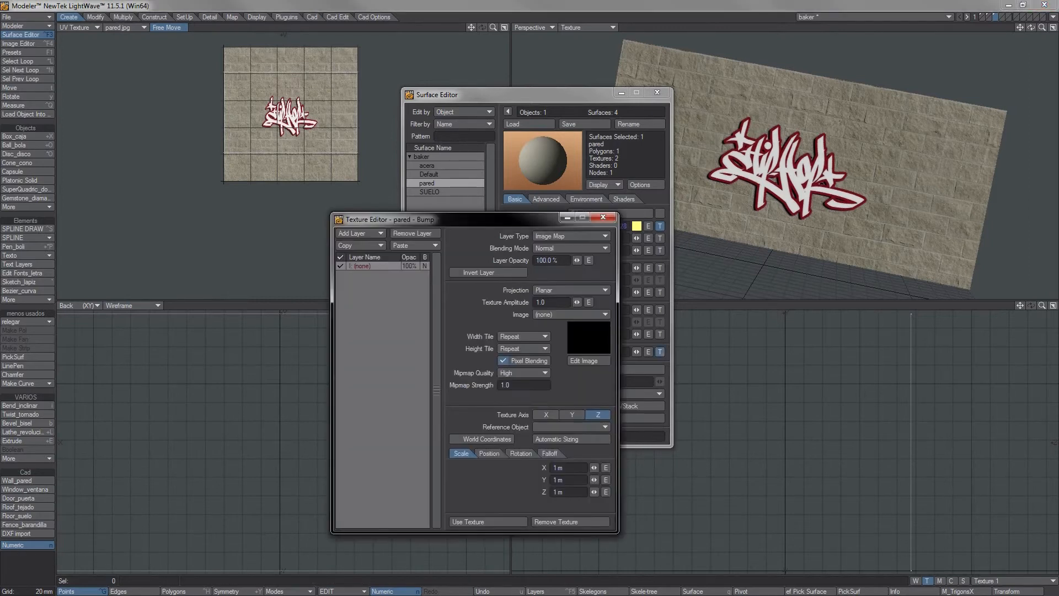
left_click(570, 290)
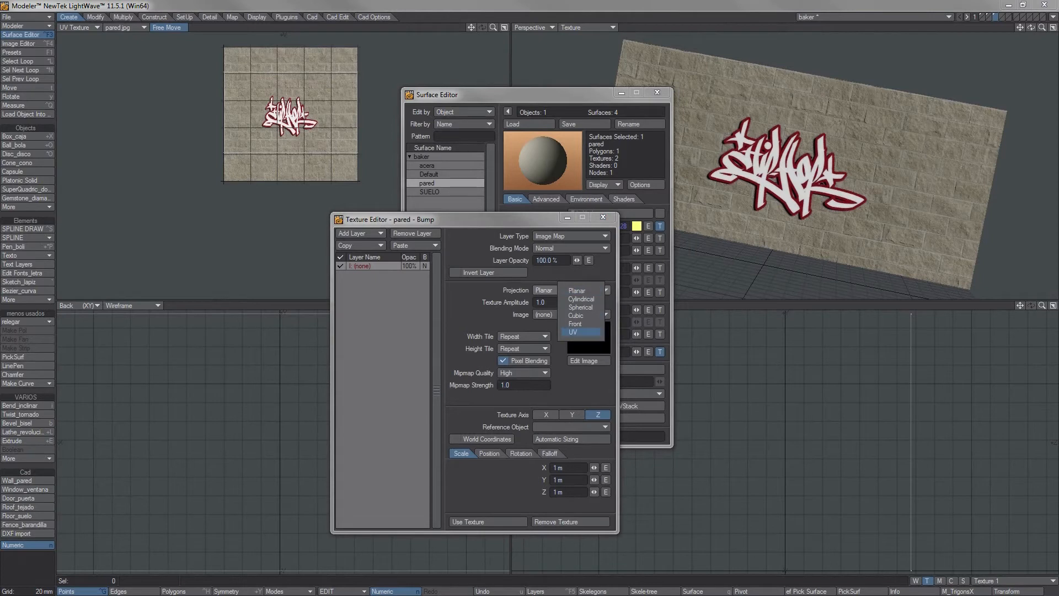
left_click(572, 331)
left_click(568, 302)
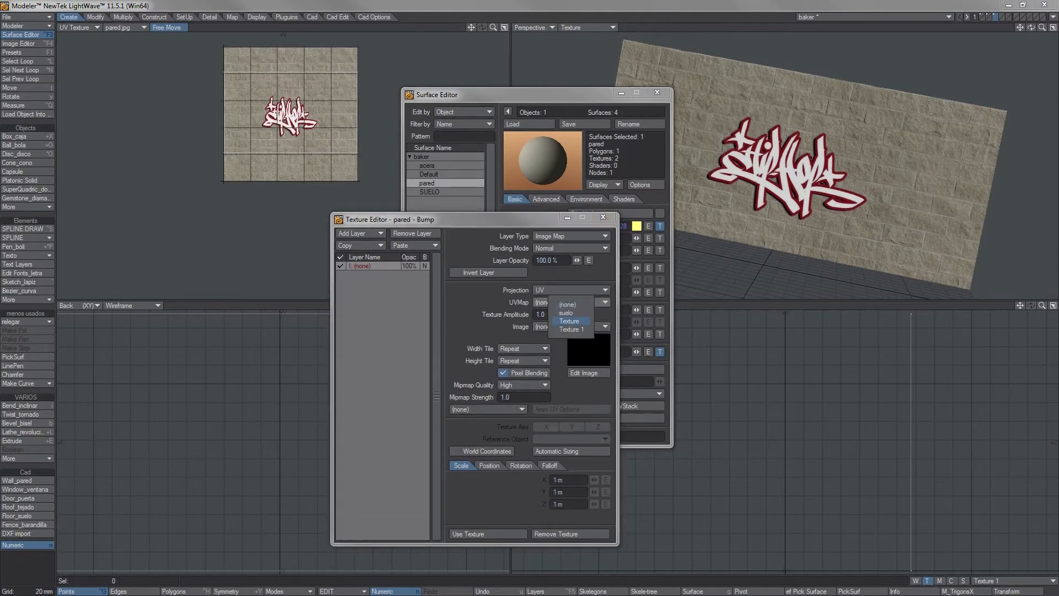
left_click(571, 329)
left_click(574, 326)
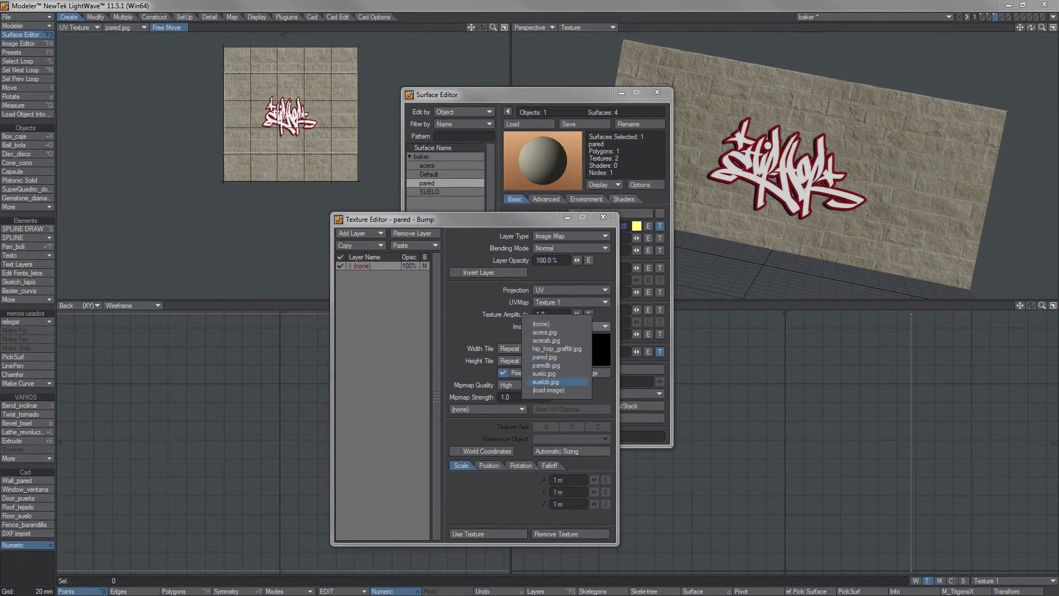
left_click(546, 365)
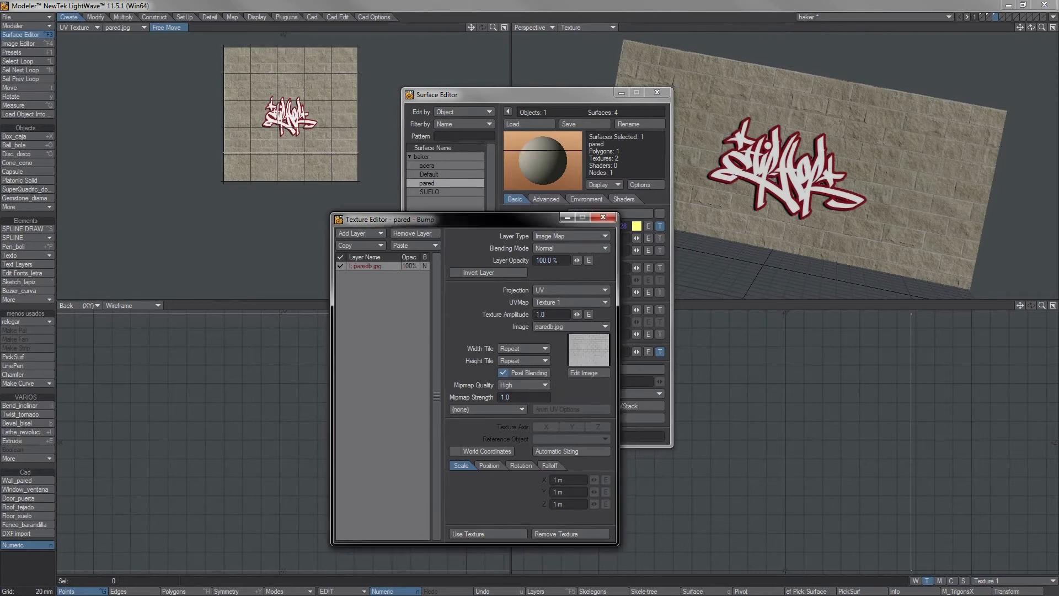
left_click(488, 533)
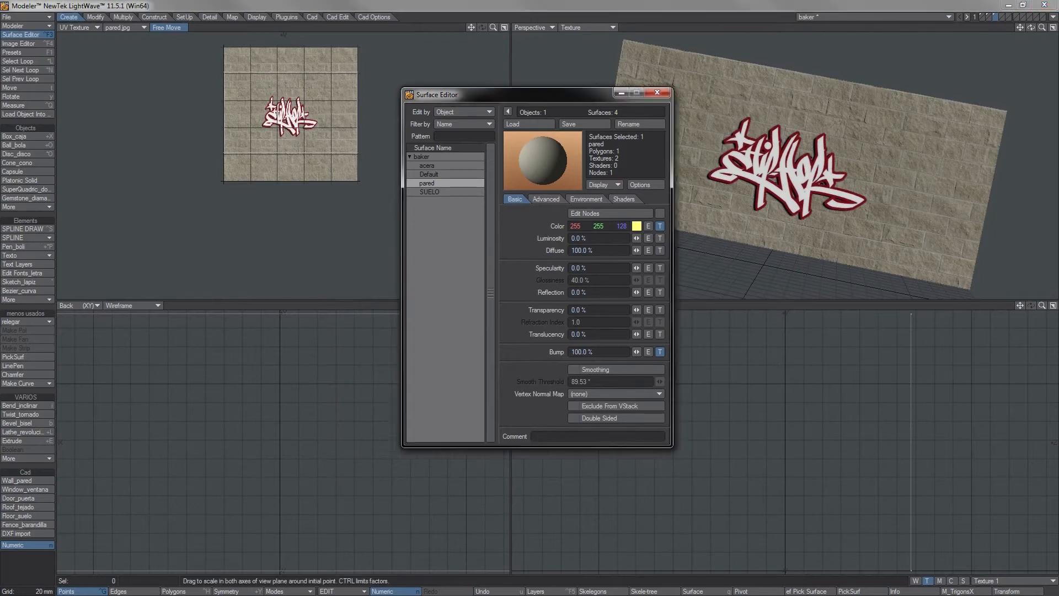
Step: Turn on Smoothing and Double Sided for the pared, acera and SUELO surfaces
left_click_drag(526, 93, 446, 82)
left_click(515, 358)
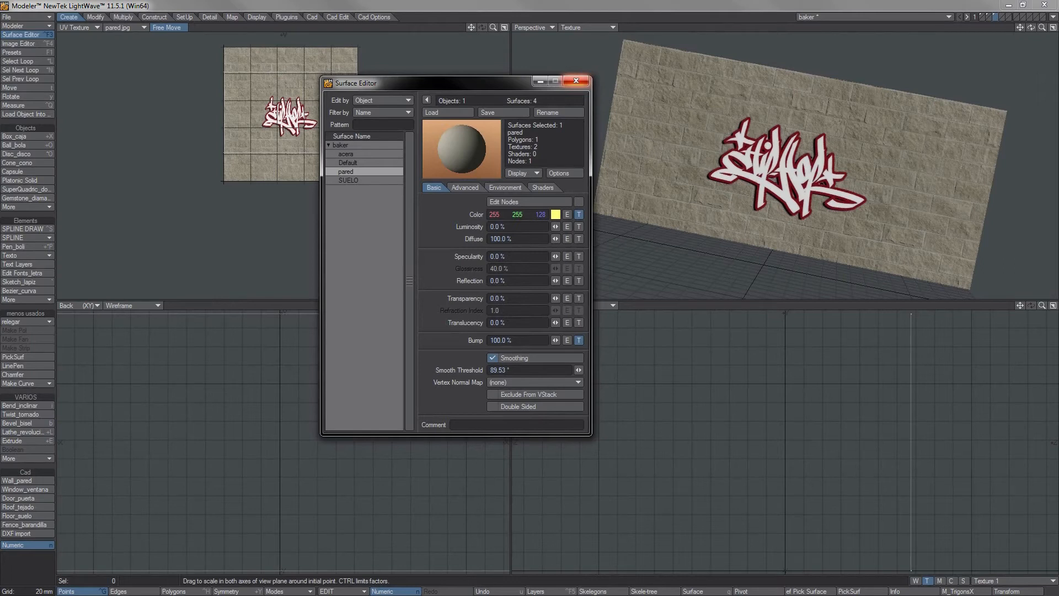
left_click(518, 406)
left_click(353, 154)
left_click(515, 358)
left_click(519, 406)
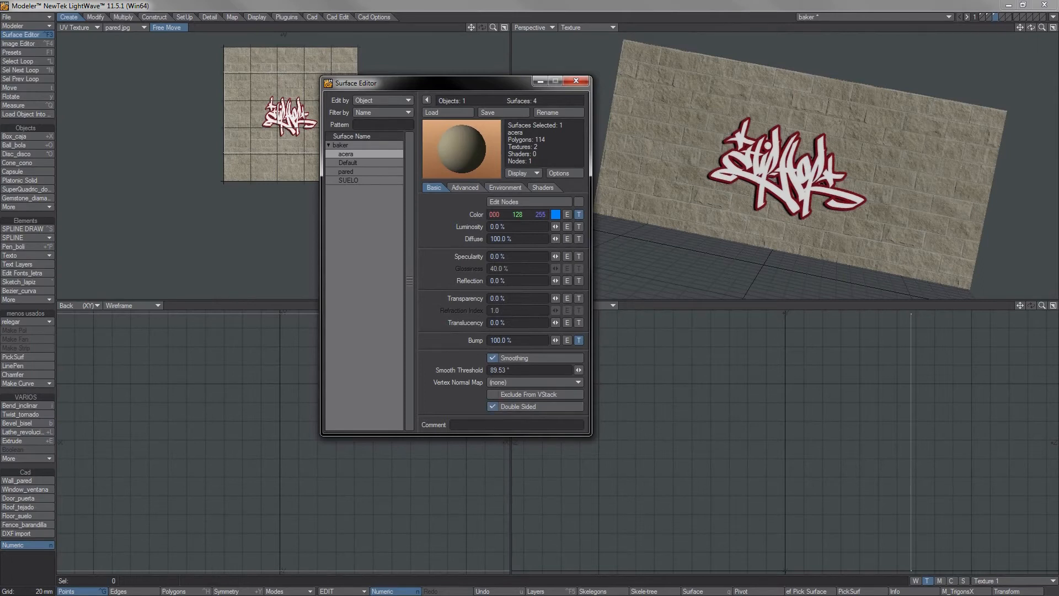
left_click(353, 171)
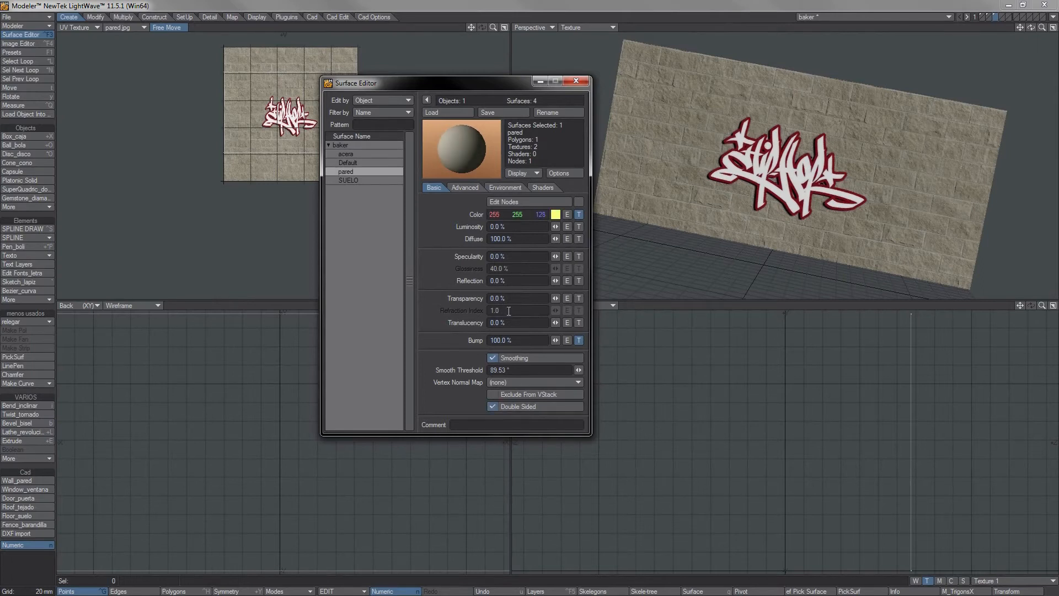
left_click(353, 180)
left_click(515, 358)
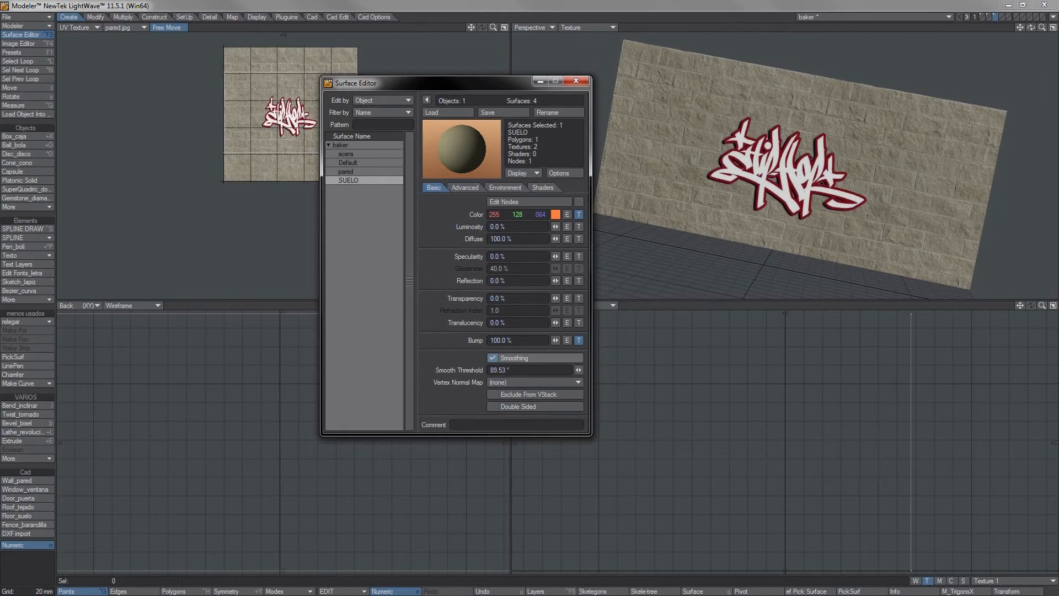
left_click(518, 407)
left_click(576, 81)
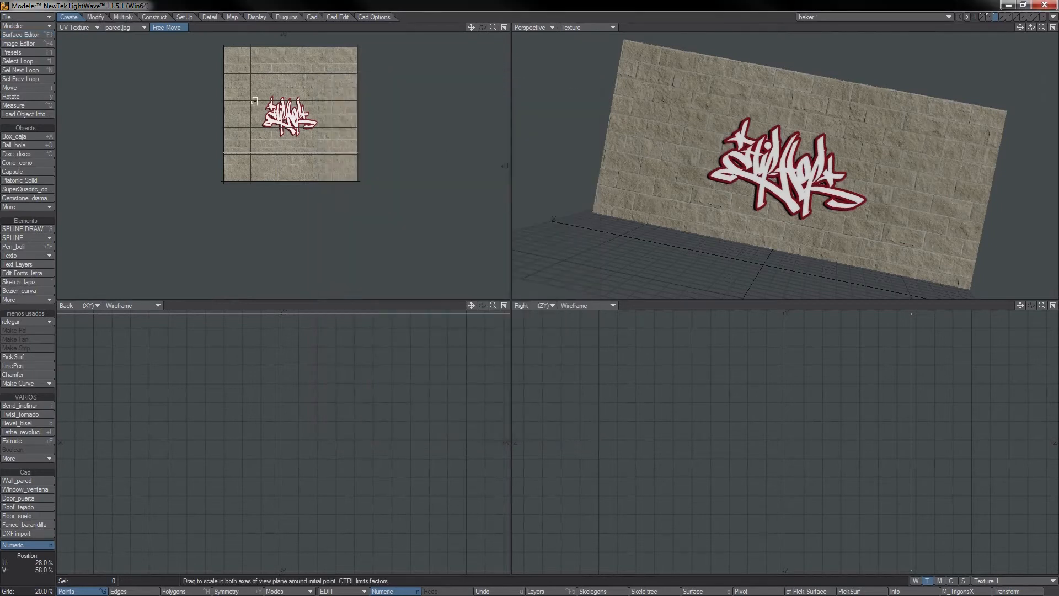
Step: Set the acera surface's specularity to 30%, glossiness to 10% and reflection to 2%
key("F3")
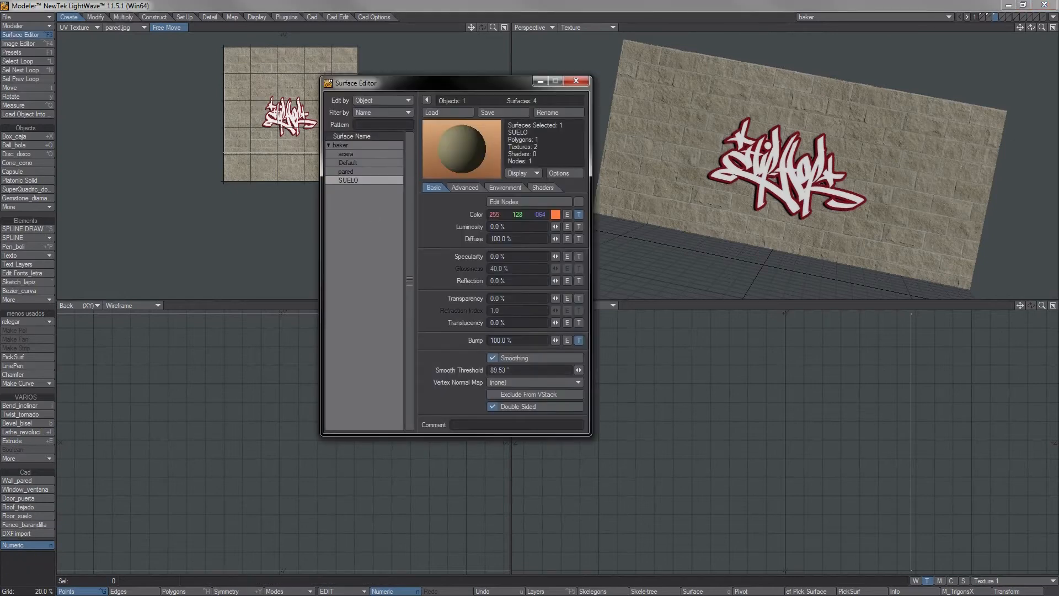
left_click(341, 145)
left_click(346, 154)
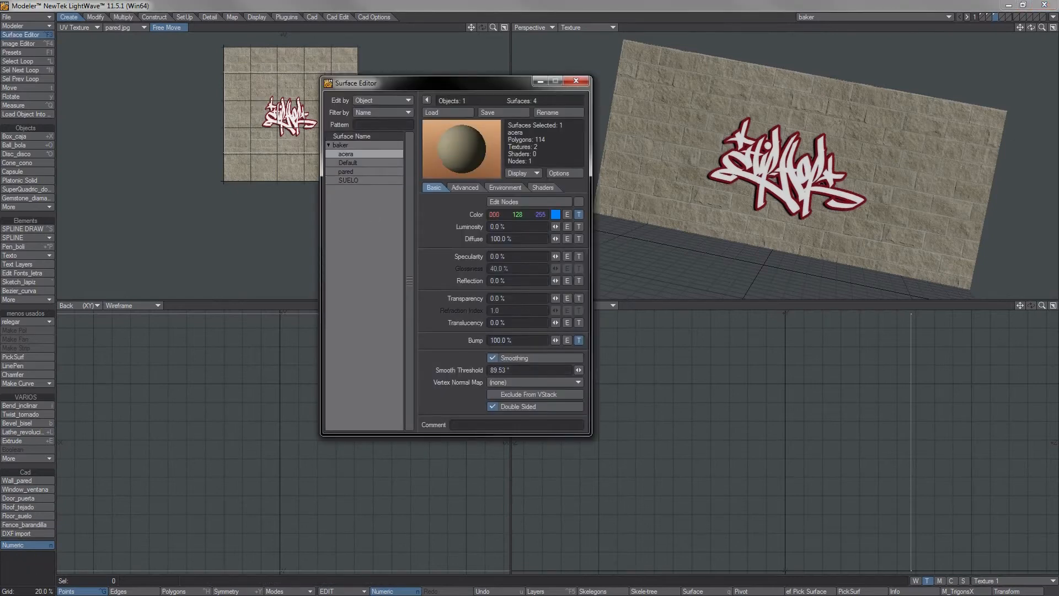
left_click(521, 255)
type("30")
key("Tab")
type("10")
key("Tab")
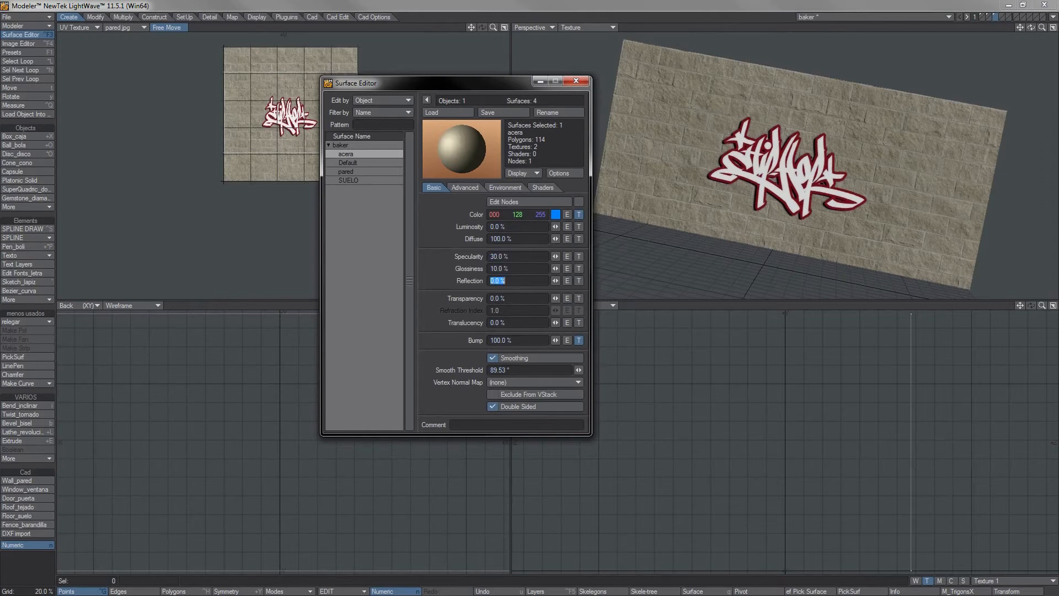
type("2")
key("Tab")
Step: Set the pared surface's specularity to 30%, glossiness to 5% and reflection to 0%
left_click(347, 171)
left_click(346, 154)
left_click(346, 171)
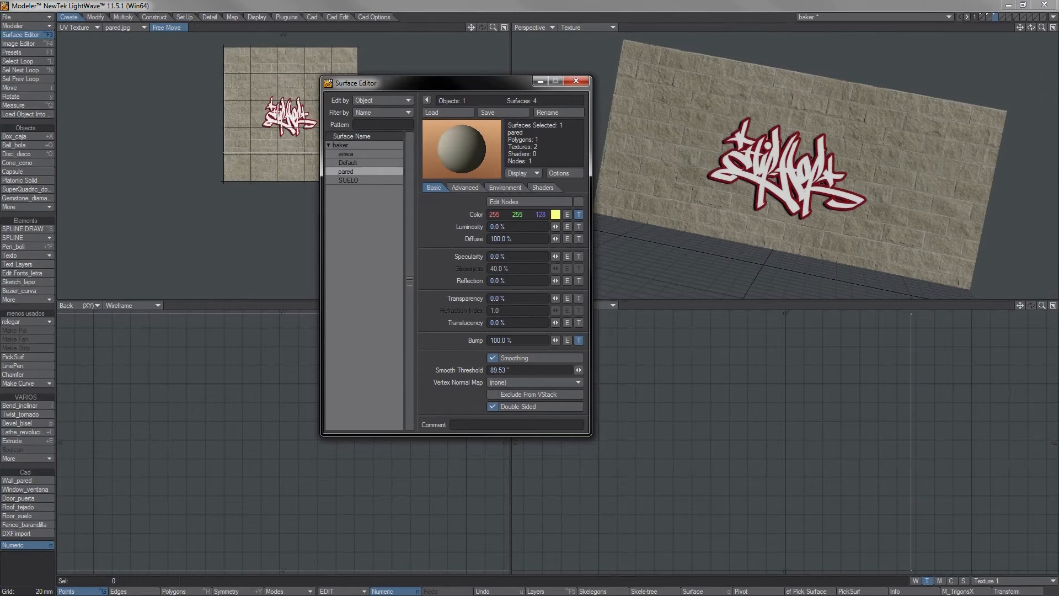
left_click(517, 257)
type("30")
key("Tab")
type("5")
key("Tab")
type("0")
key("Tab")
Step: Set the SUELO surface's specularity to 30%, glossiness to 10% and reflection to 1%, and save the baker object
left_click(349, 180)
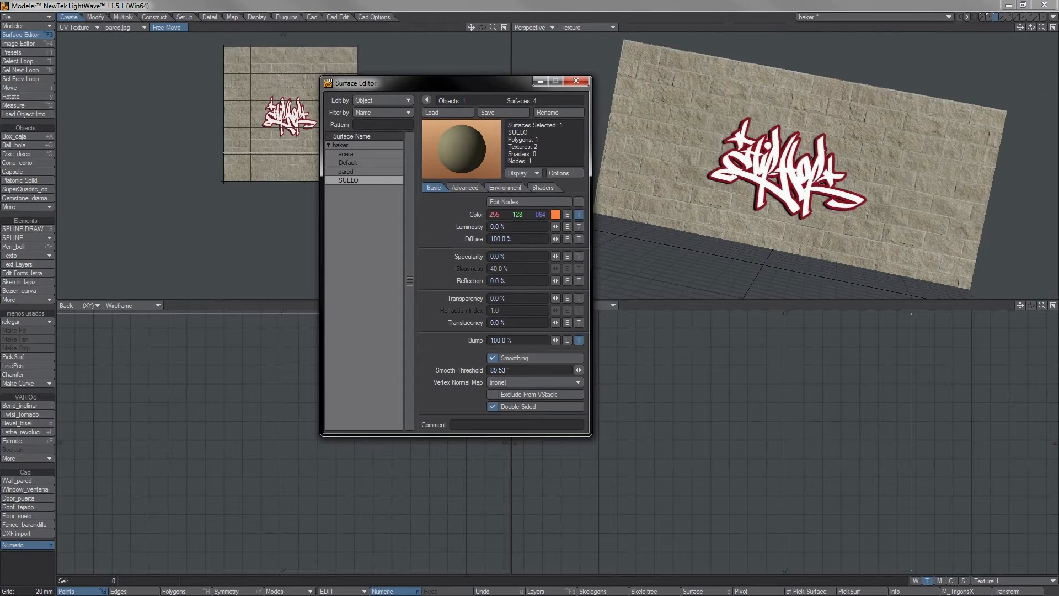
left_click(523, 257)
type("30")
key("Tab")
type("10")
key("Tab")
key("Tab")
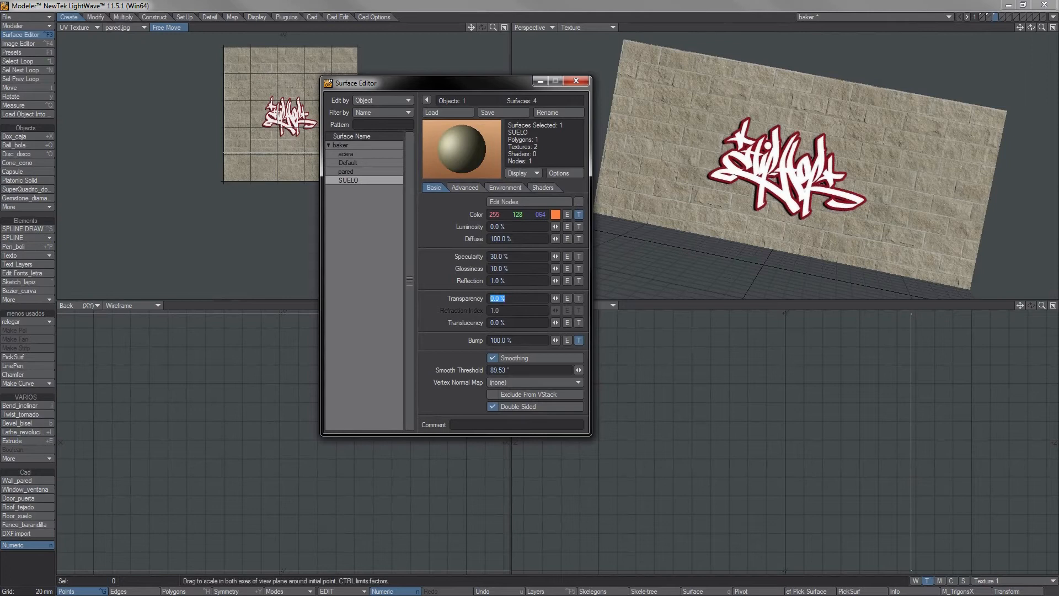
left_click(576, 81)
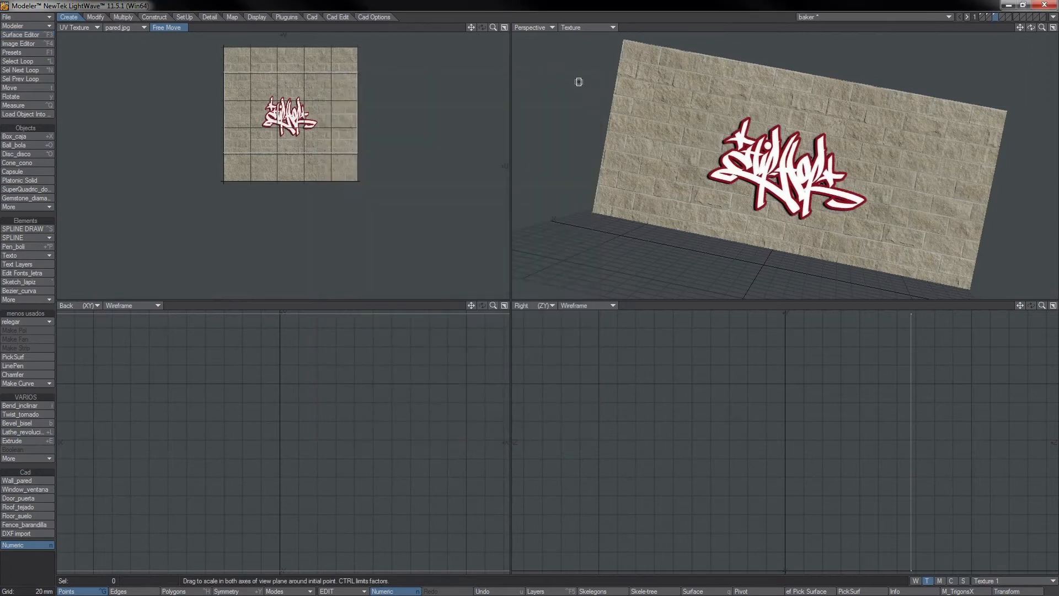
key("s")
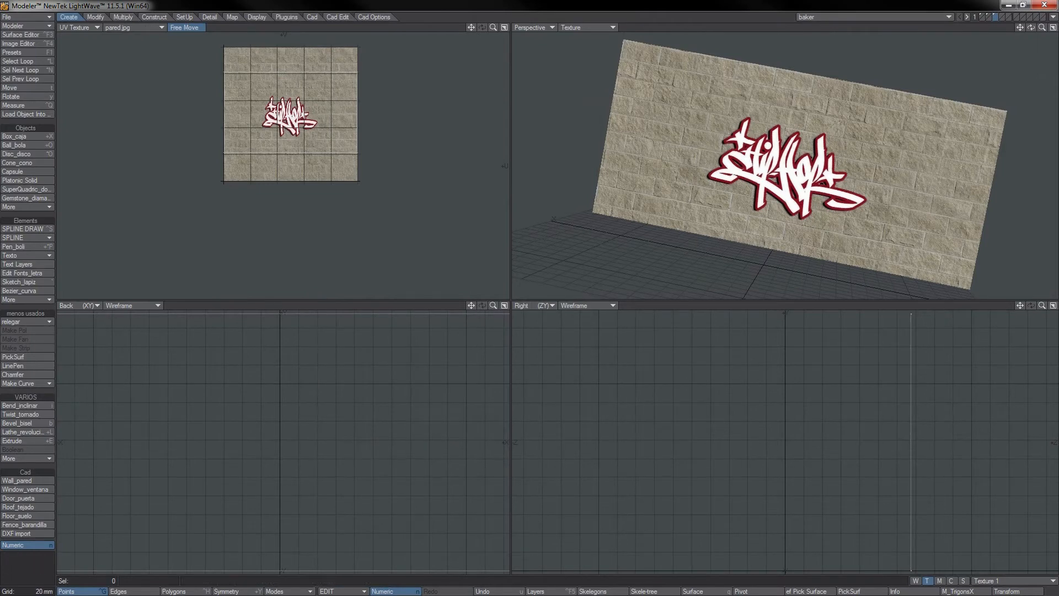
Step: Switch to LightWave Layout and set the camera's maximum samples to 4
left_click(1009, 5)
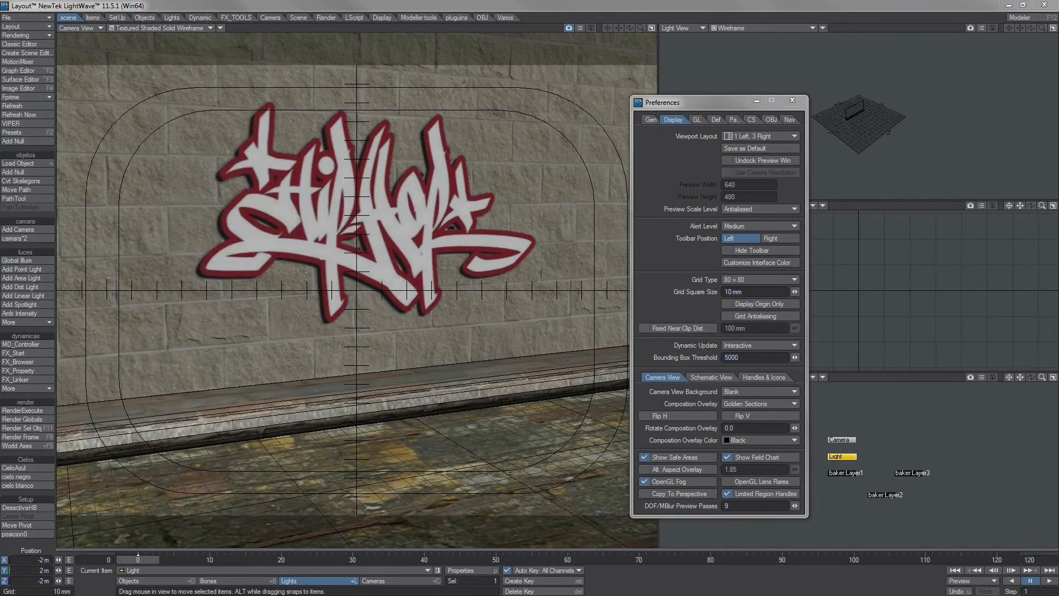
left_click(400, 581)
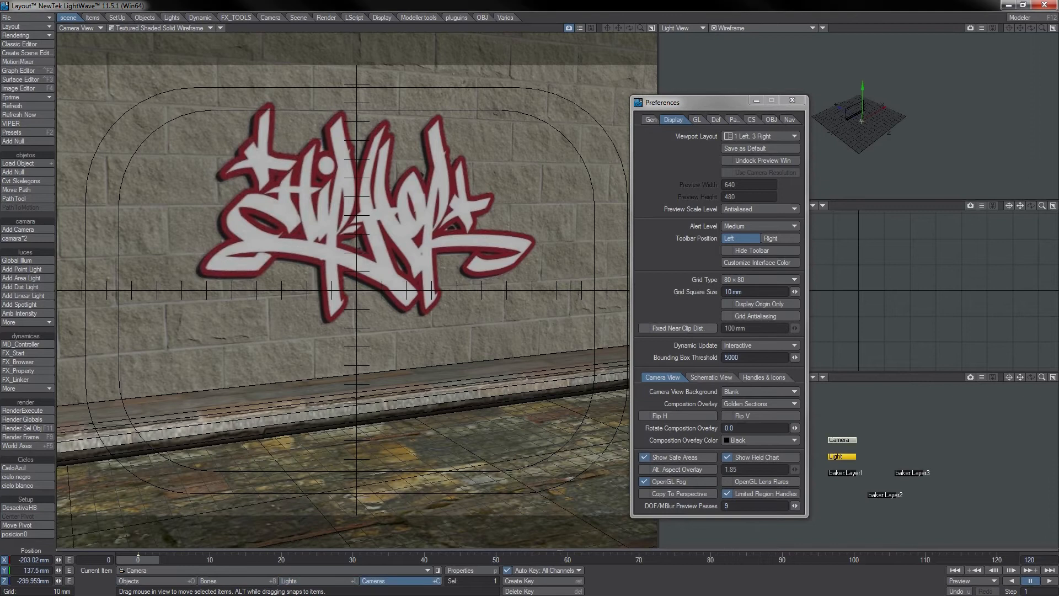
left_click(472, 571)
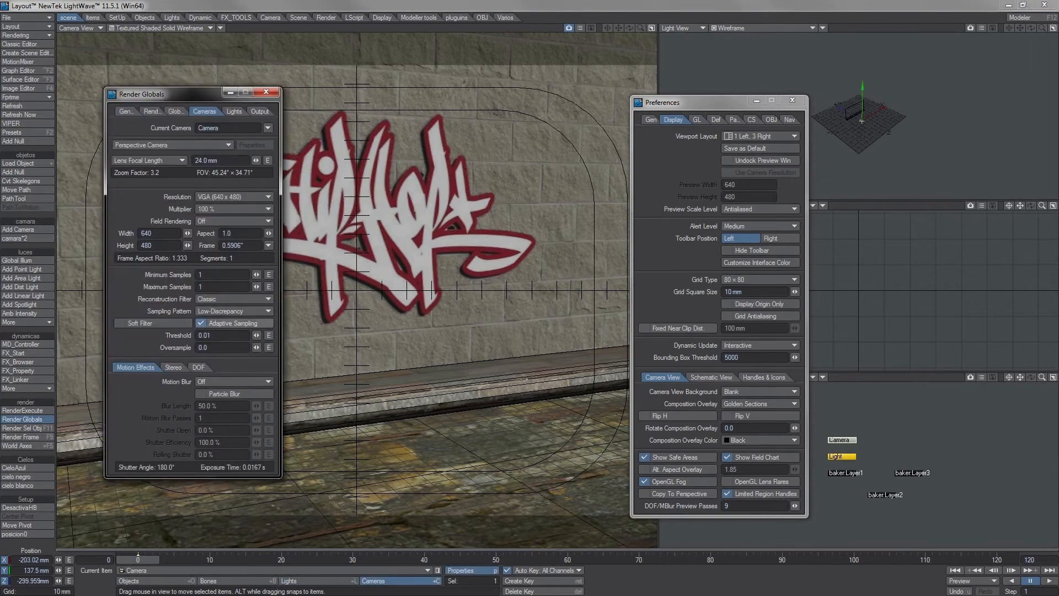
key("Tab")
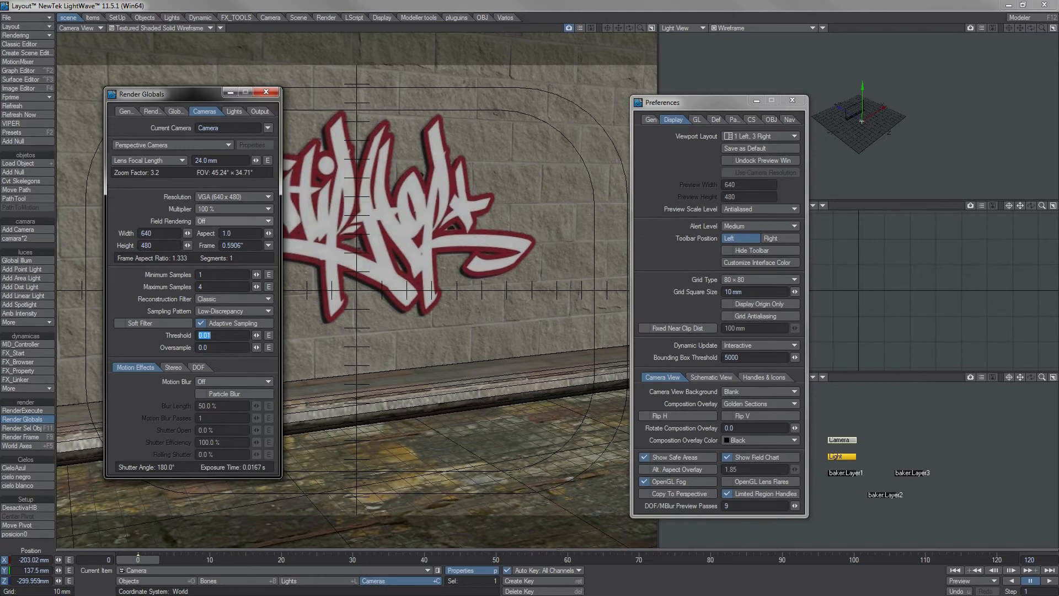
left_click_drag(196, 94, 808, 101)
left_click(879, 99)
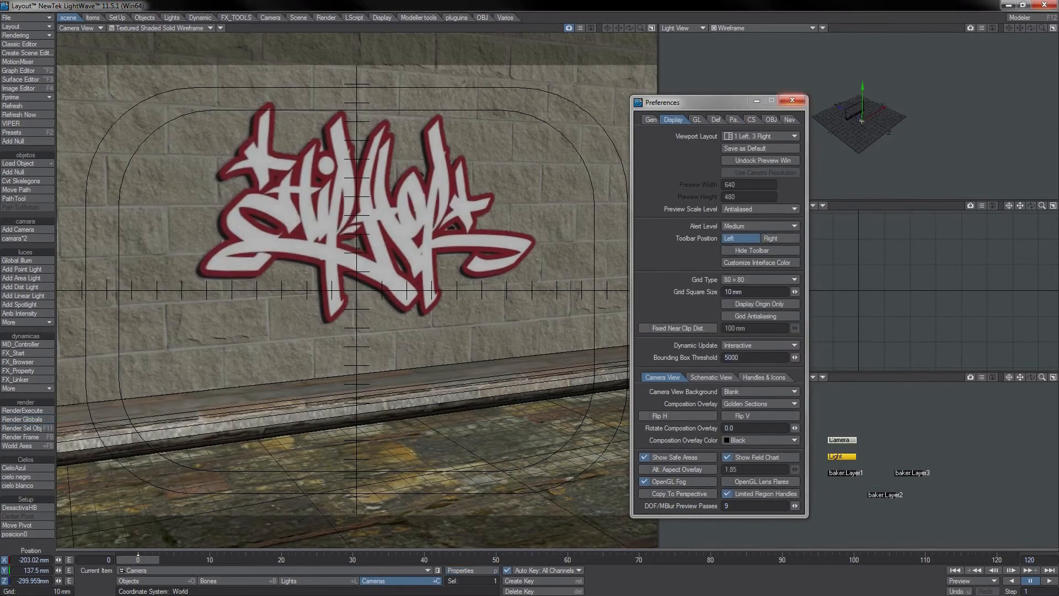
Step: Close the preferences, select the light, show the global illumination settings and render the current frame
left_click(797, 100)
left_click(319, 580)
left_click(22, 419)
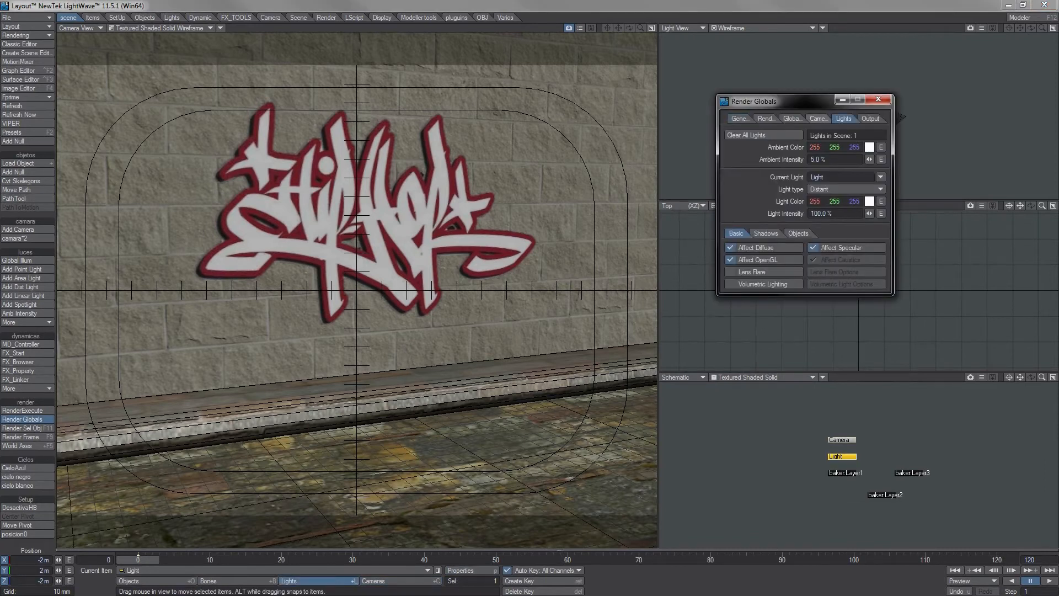
left_click(792, 118)
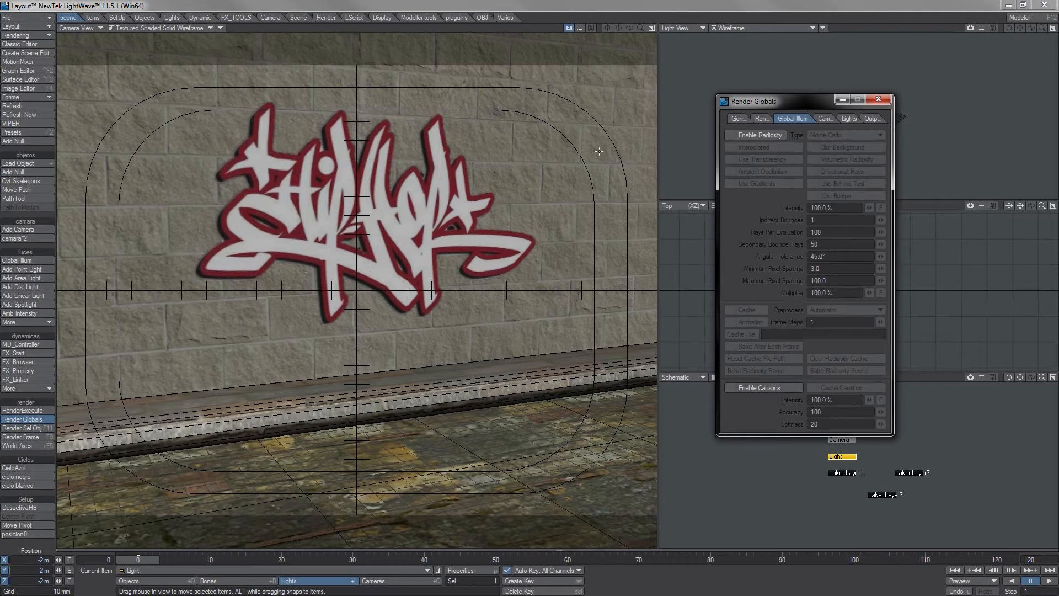
key("F9")
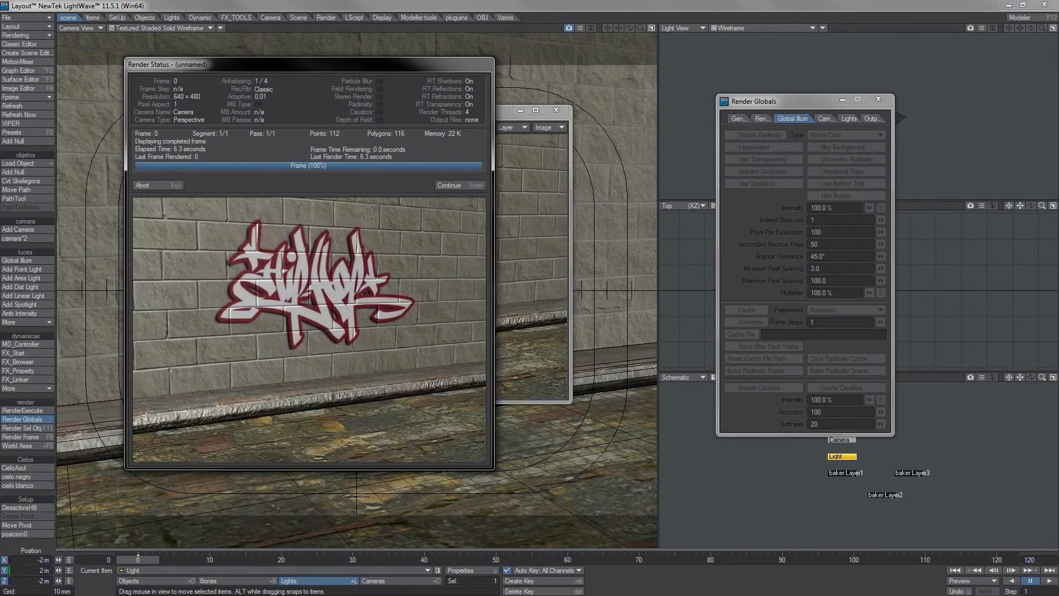
key("Return")
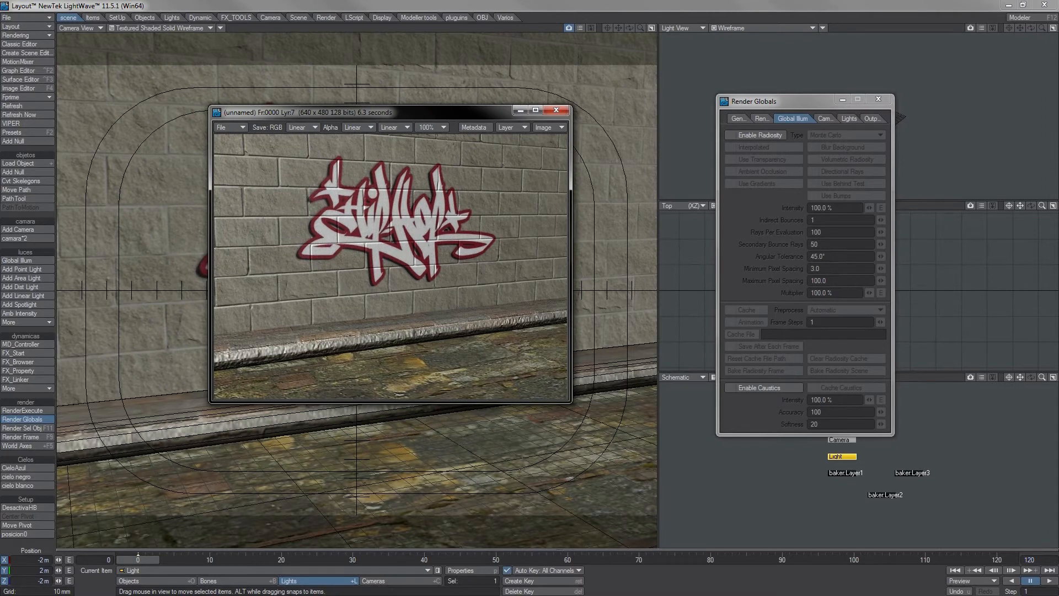
Step: Enable radiosity in the global illumination settings and close the rendered image
left_click_drag(419, 113, 312, 96)
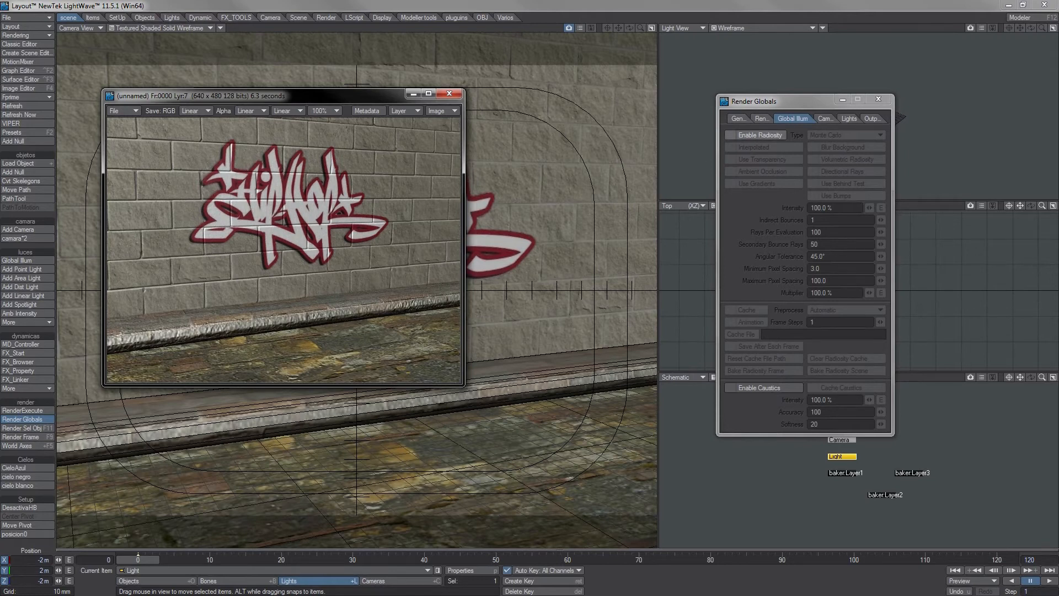
left_click(756, 135)
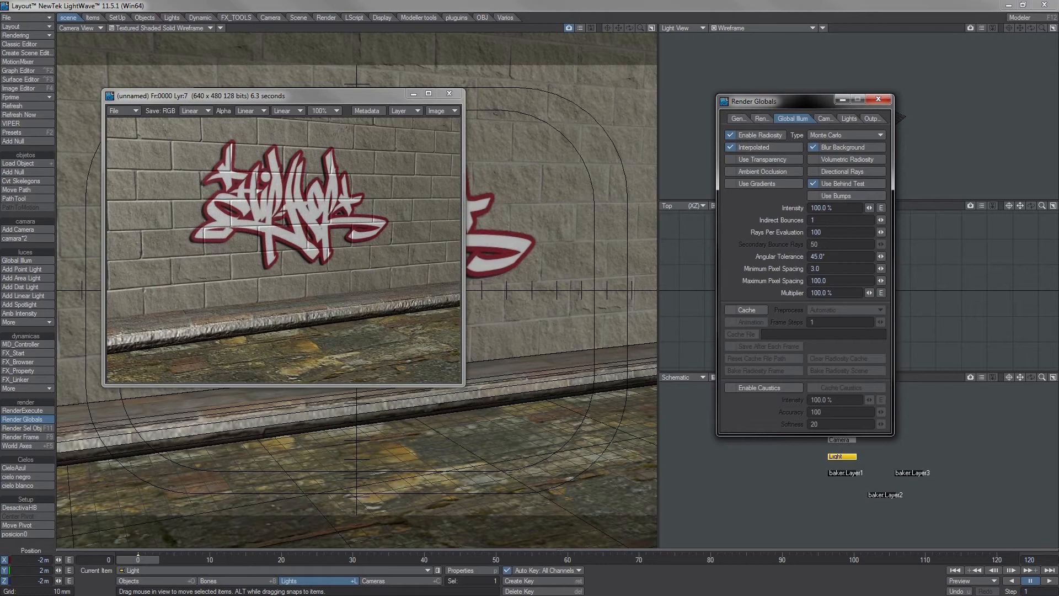
left_click_drag(331, 96, 499, 202)
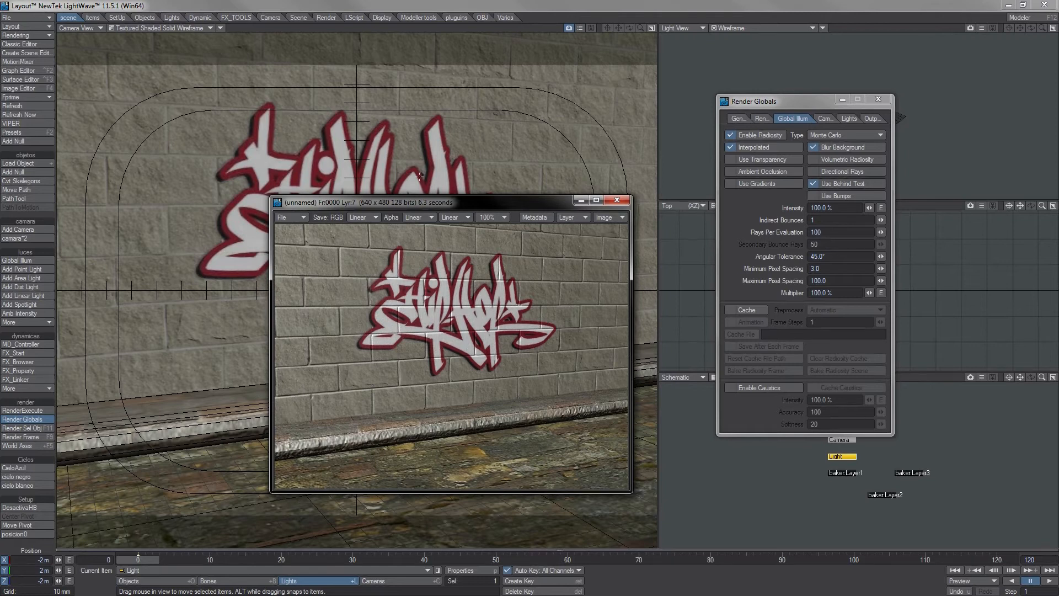
left_click_drag(442, 202, 318, 101)
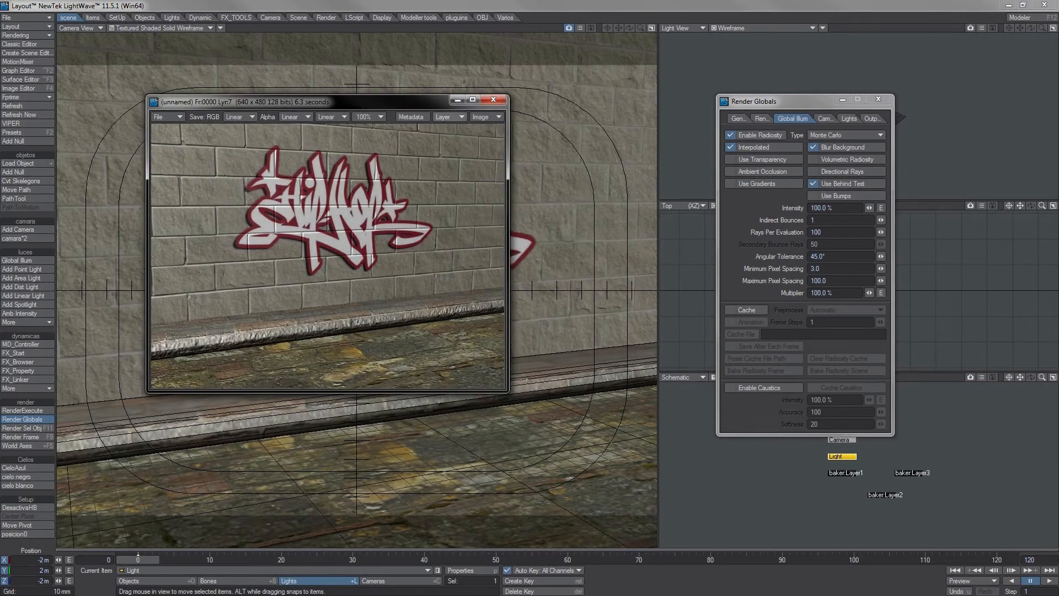
left_click(494, 99)
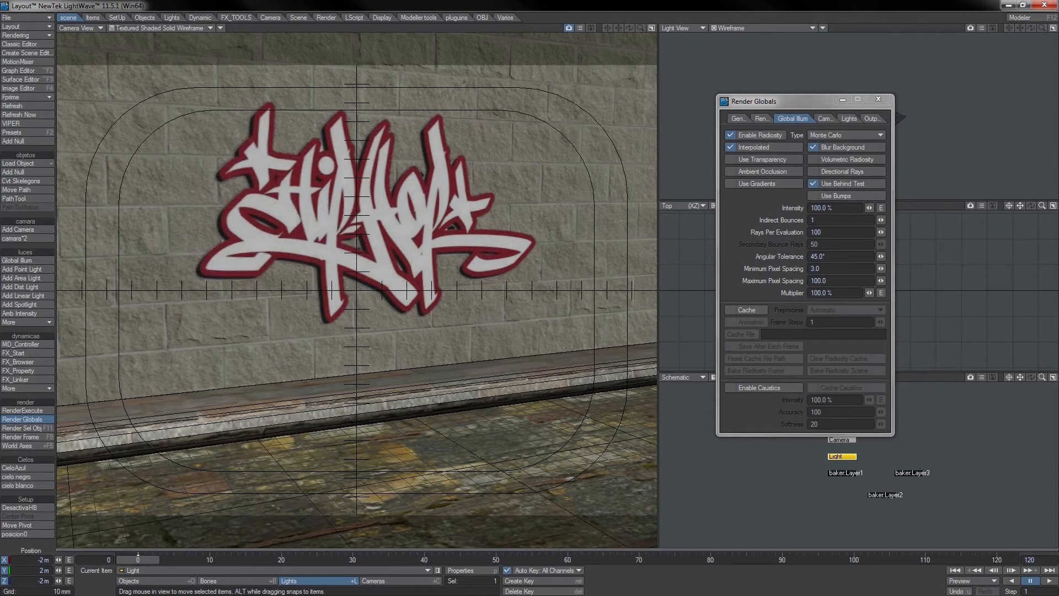
Step: Select the camera and reframe it on the graffiti wall, with heading about 30.7° and pitch about 5.8°
left_click(395, 581)
left_click_drag(375, 397, 309, 394)
left_click_drag(486, 441, 462, 455)
key("y")
Step: Enable the gradient backdrop in the effects settings and render the current frame
left_click(17, 259)
left_click(249, 162)
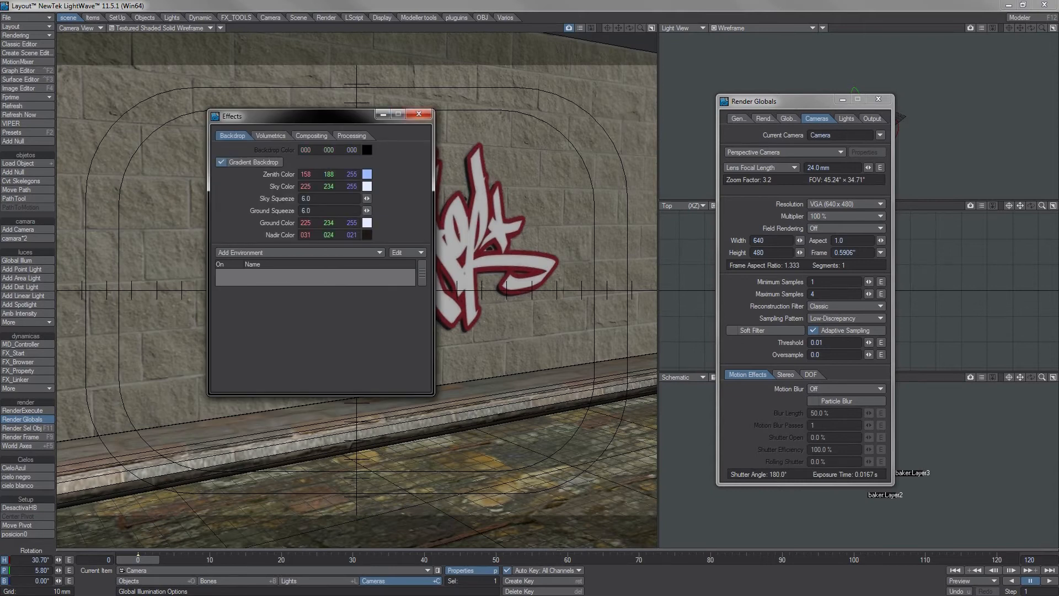
left_click(419, 114)
key("F9")
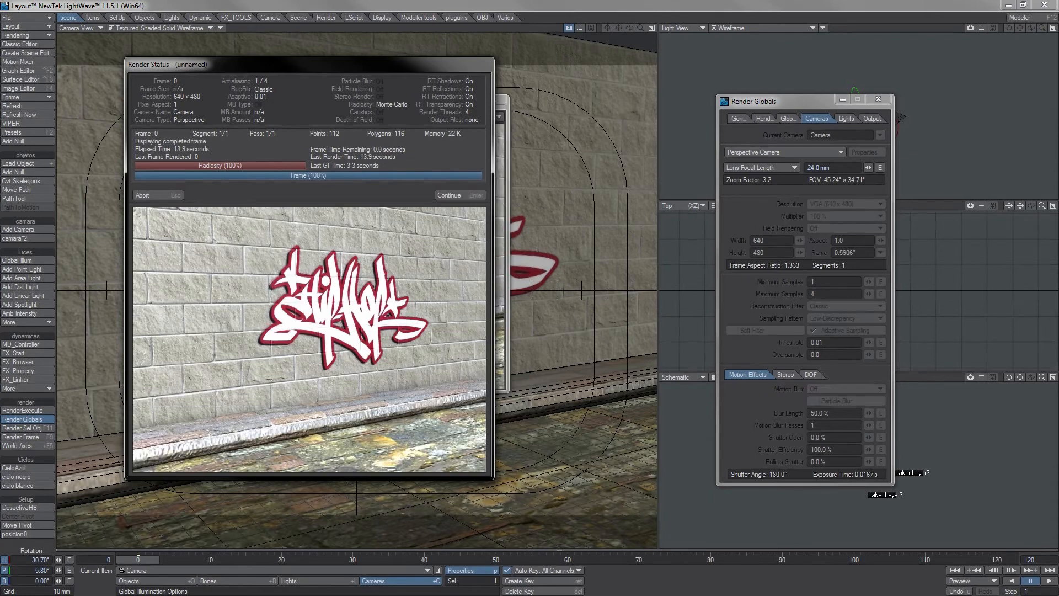
left_click(449, 195)
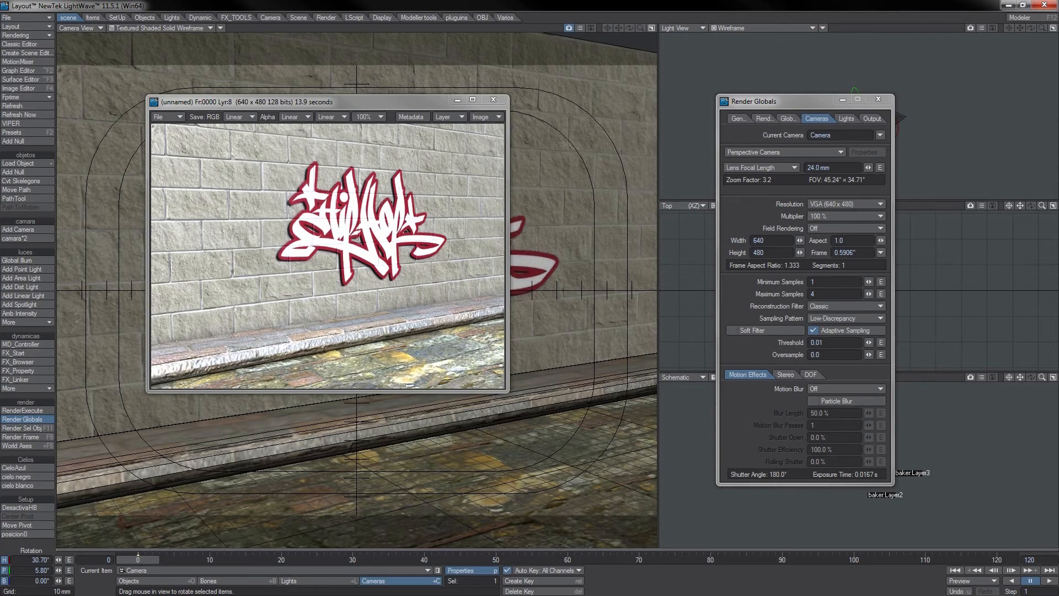
Step: Set the layer opacity of the SUELO surface's suelob.jpg bump texture to 400%
key("F3")
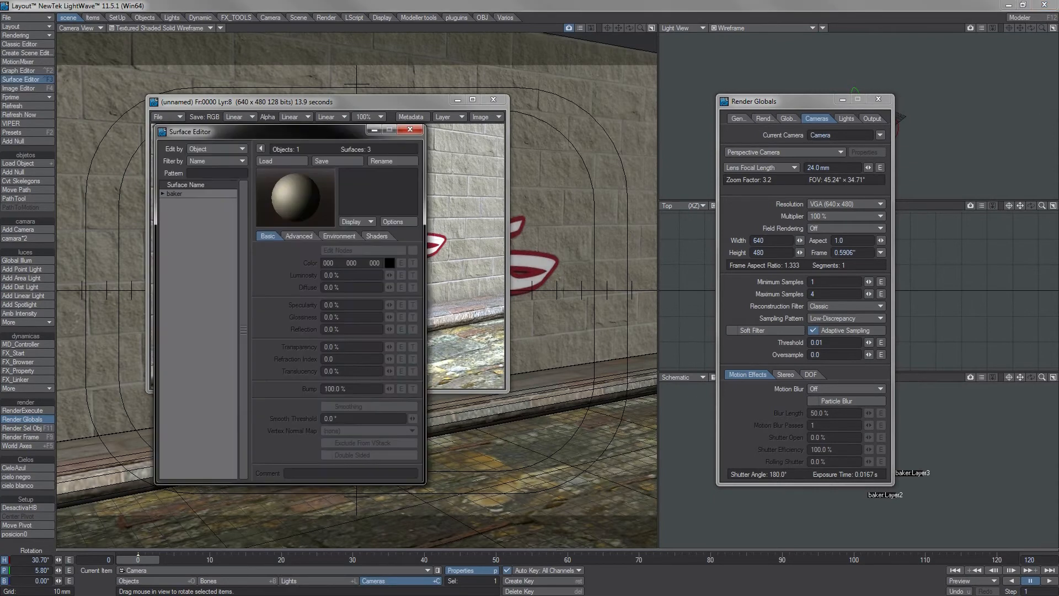
left_click(162, 194)
left_click(182, 220)
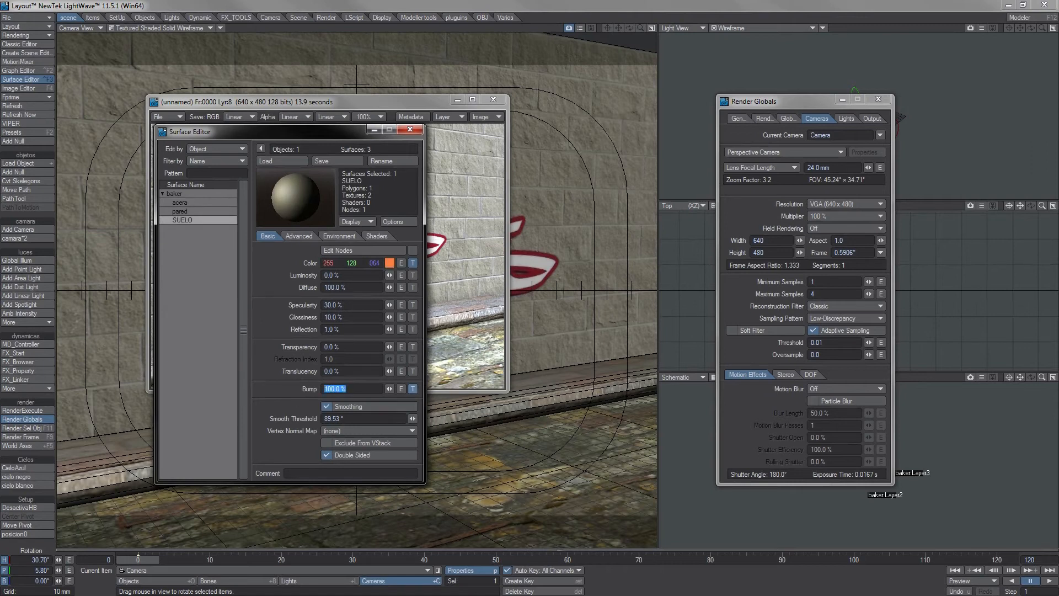
left_click(412, 389)
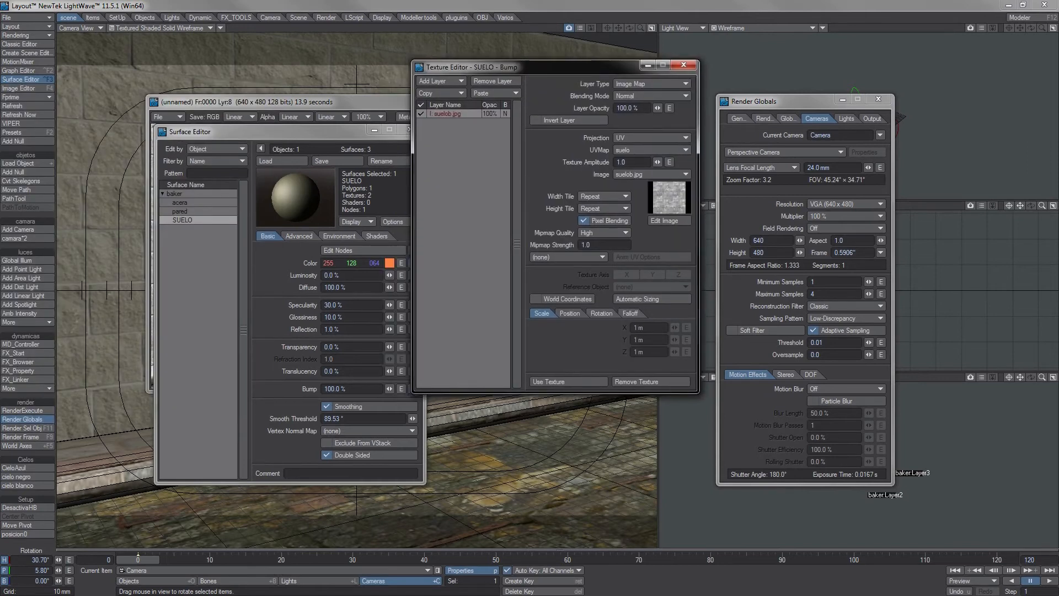
left_click(649, 108)
type("400")
key("Return")
left_click(543, 381)
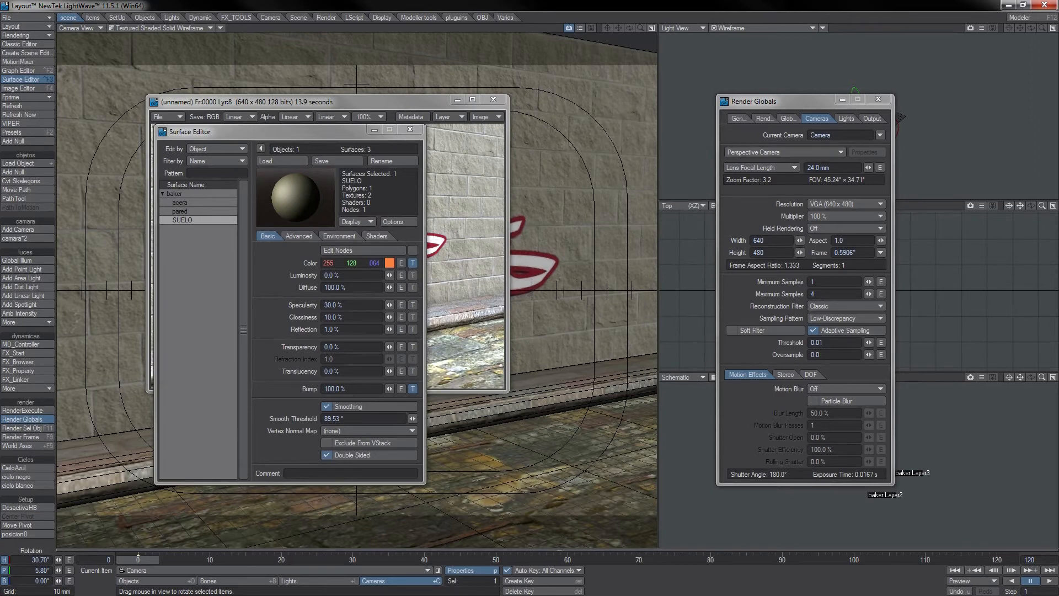
Step: Disable radiosity in the global illumination settings, close the surface editor and render the current frame
left_click(787, 118)
left_click(409, 129)
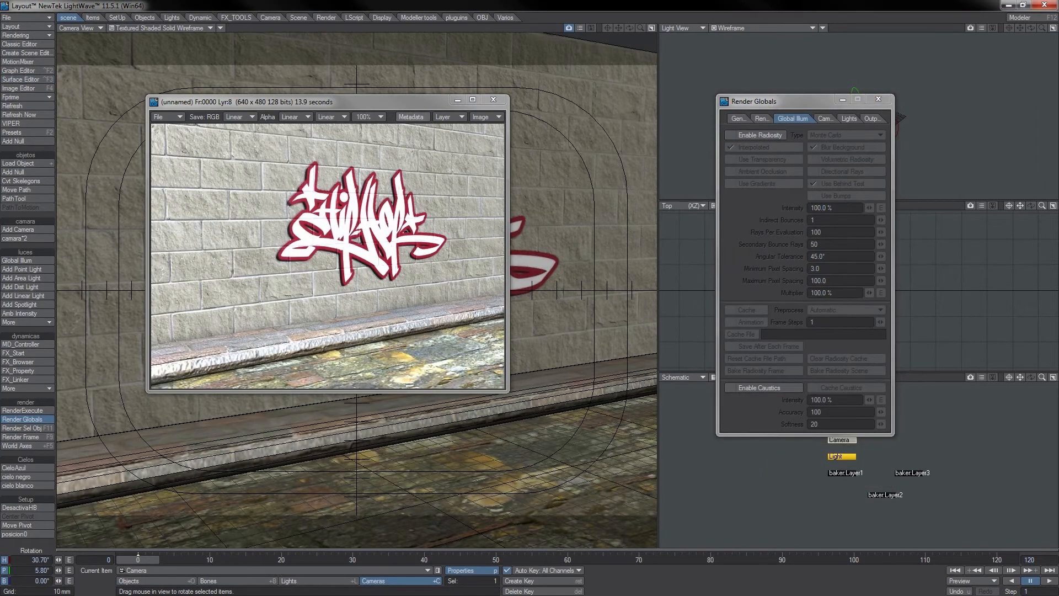
left_click_drag(331, 102, 278, 124)
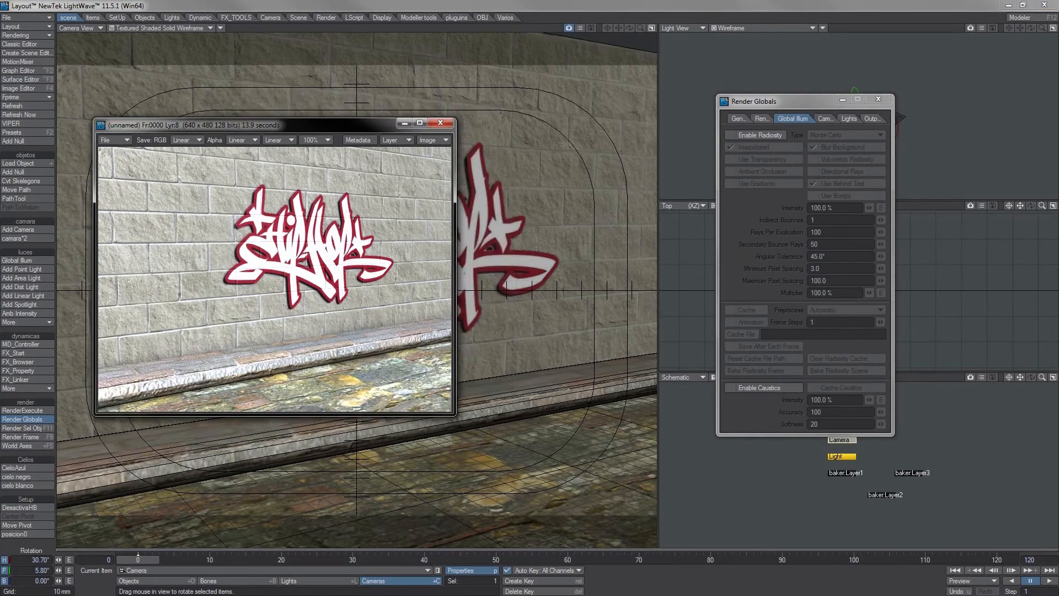
key("F9")
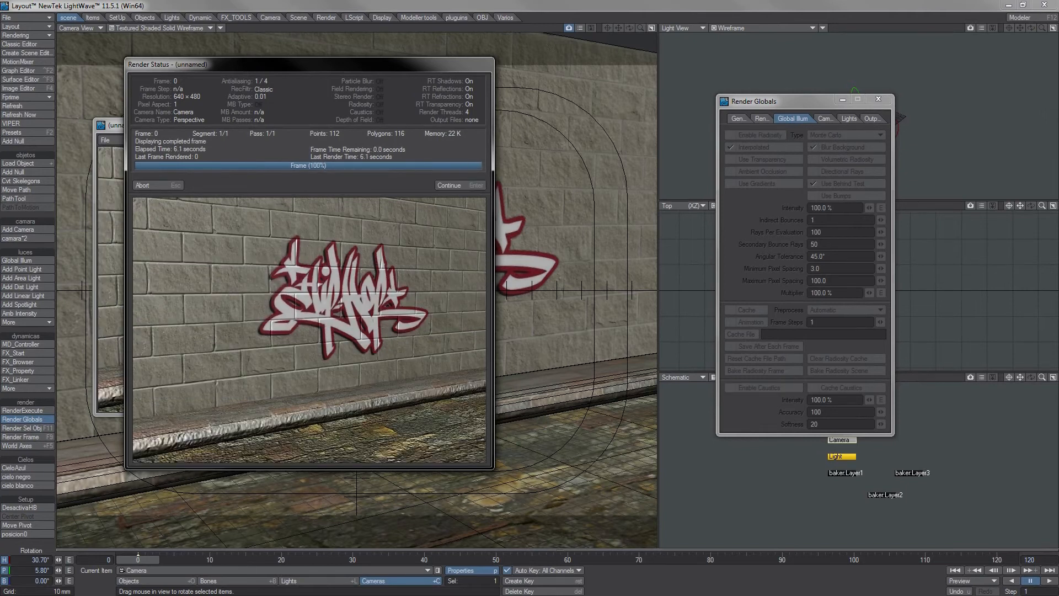
key("Return")
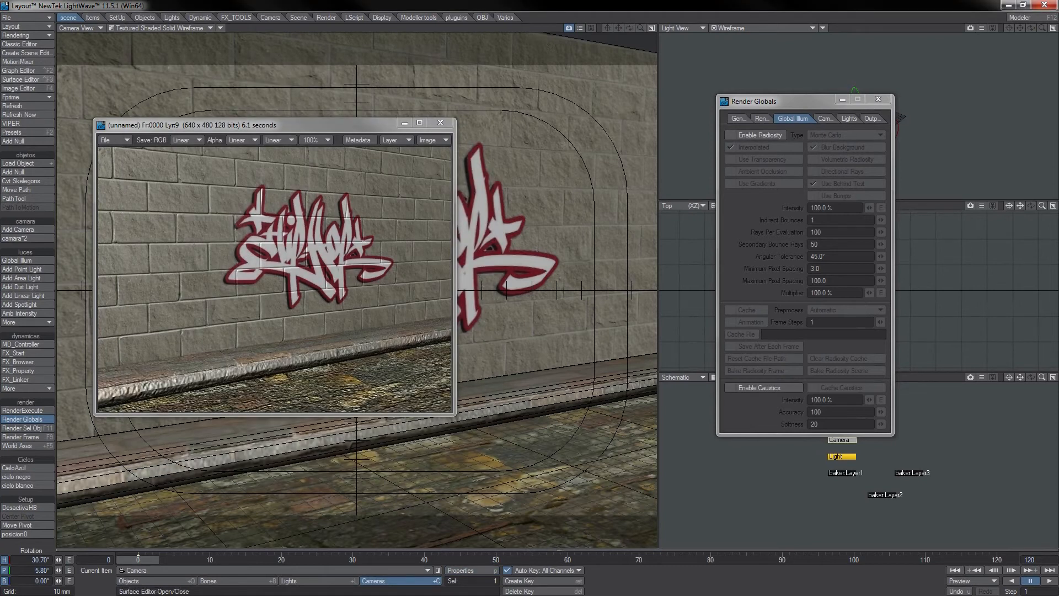
Step: Strengthen the pared surface's bump texture and render the current frame
left_click(21, 79)
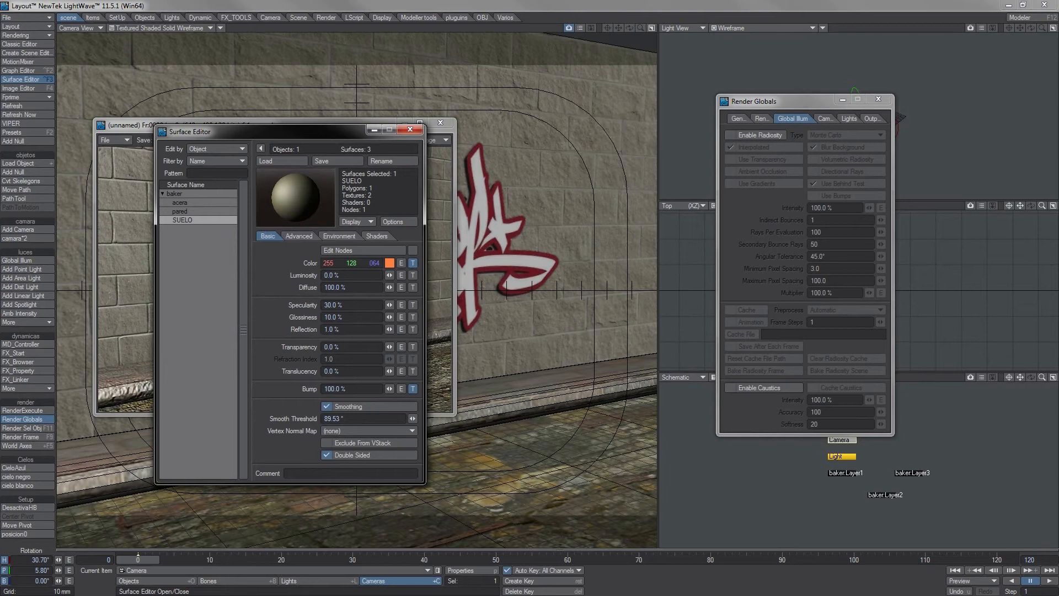
left_click(180, 212)
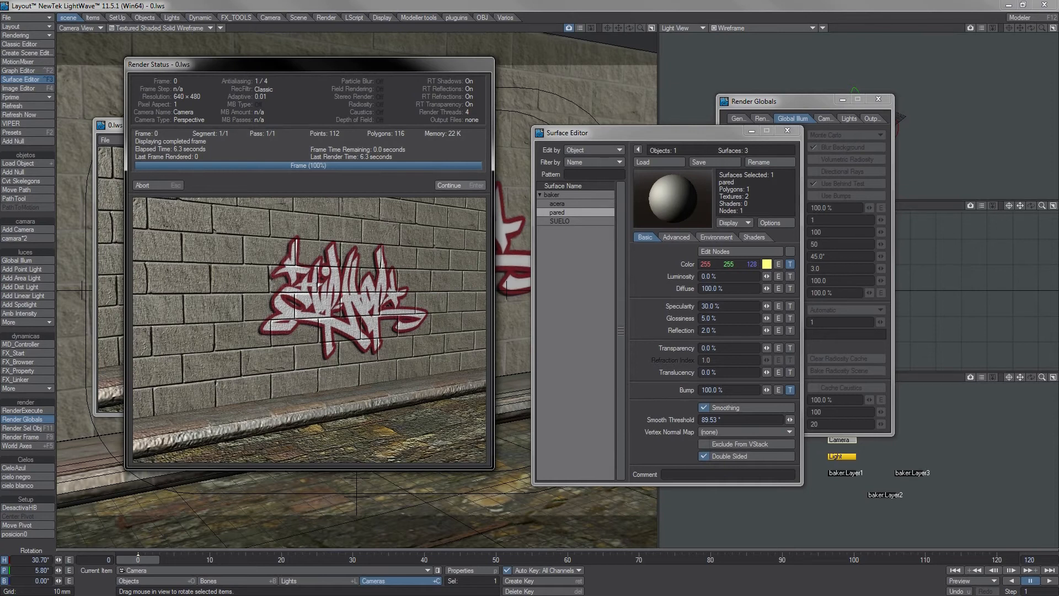
key("Return")
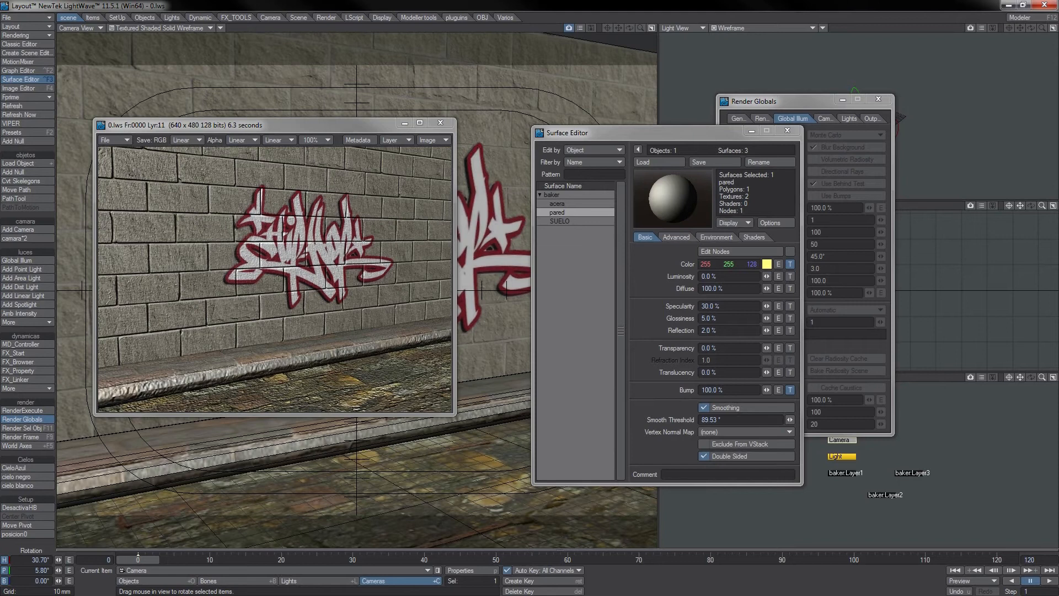
Step: Set the layer opacity of the acera surface's bump texture to 400% and render the current frame
left_click(557, 203)
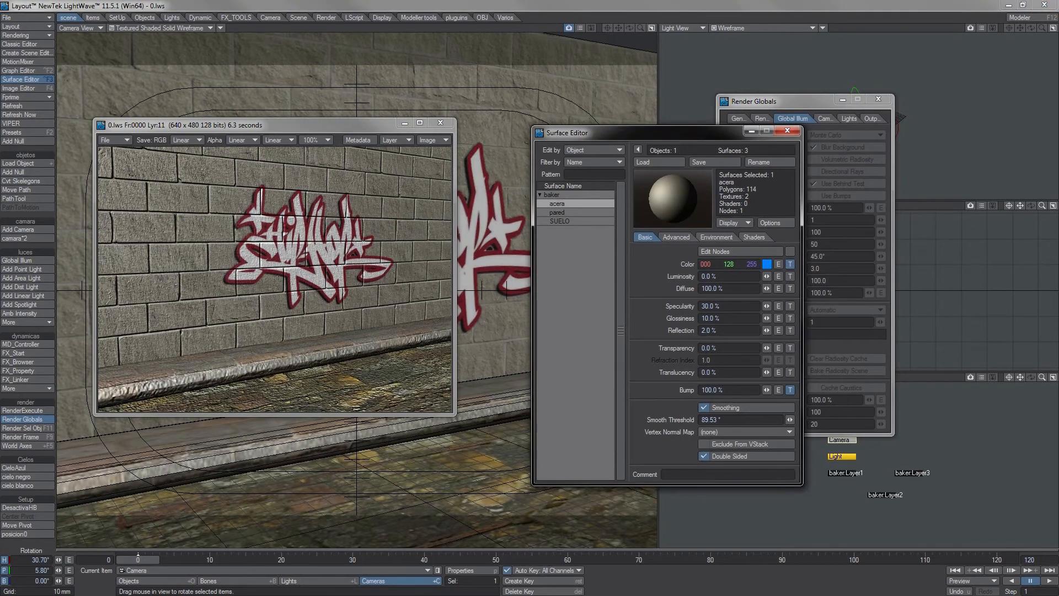
left_click(790, 389)
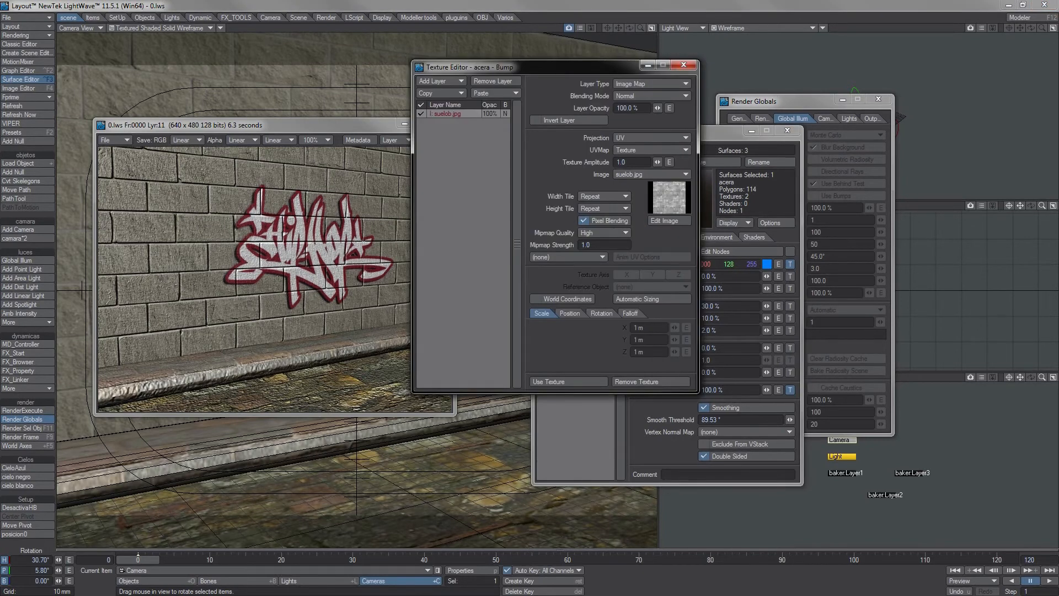
left_click(629, 108)
type("400")
key("Return")
left_click(568, 381)
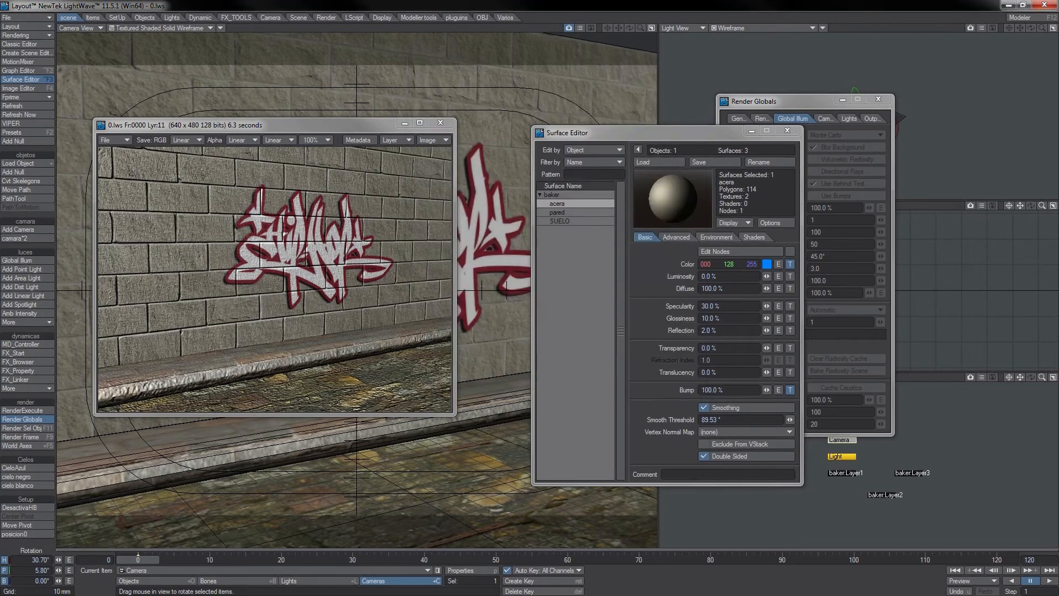
key("F9")
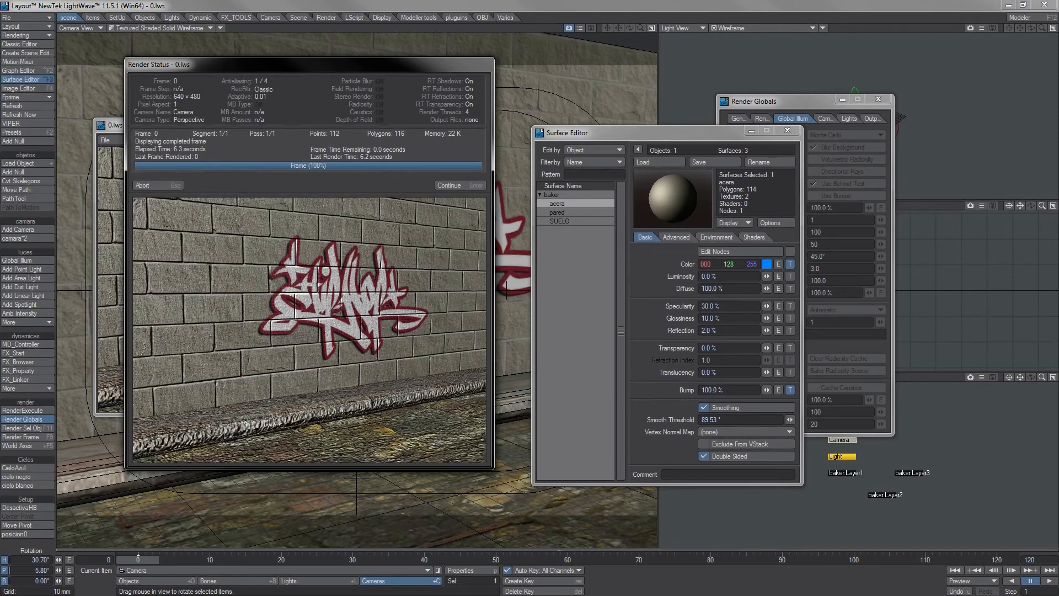
key("Return")
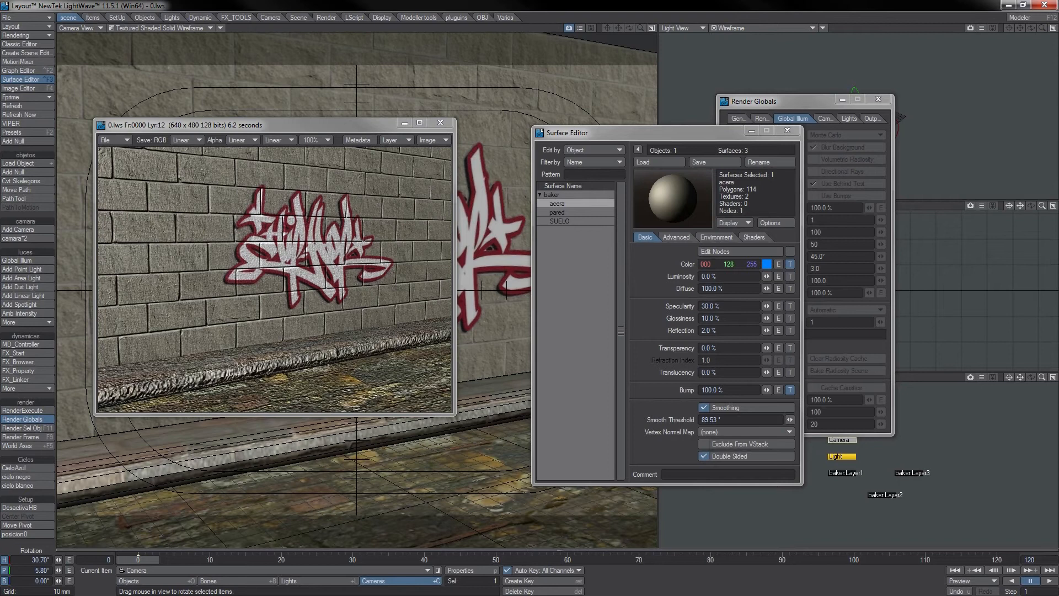
Step: Switch to LightWave Modeler, start a new object and change the UV texture viewport to the top view
key("F12")
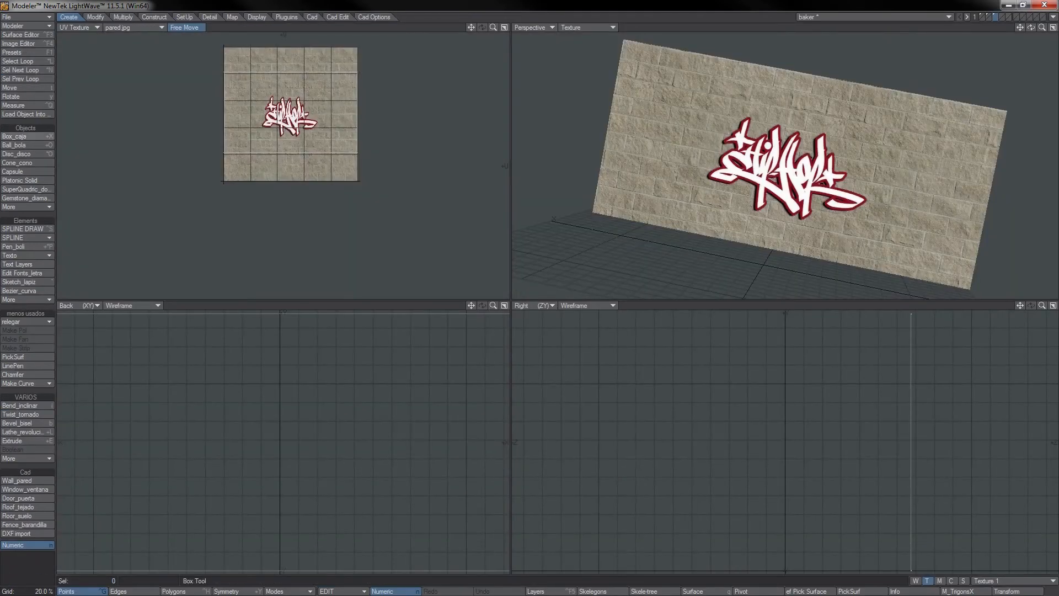
left_click(25, 17)
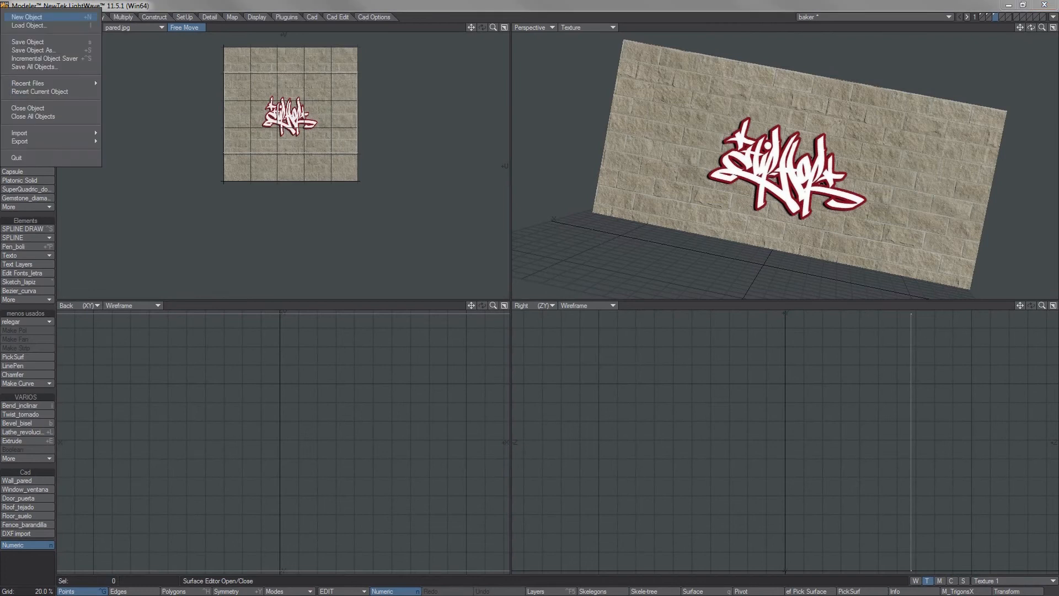
left_click(27, 17)
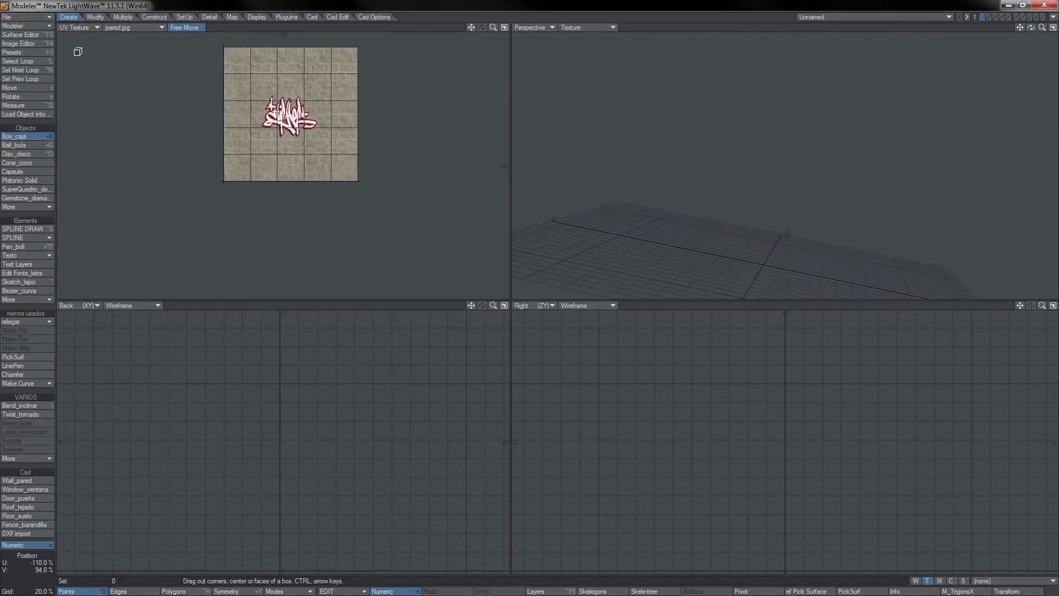
left_click(77, 27)
left_click(80, 14)
Step: Draw a box about 24.5 mm in size and centre it at the origin, resting on the ground
left_click_drag(241, 122, 272, 144)
left_click_drag(239, 441, 244, 418)
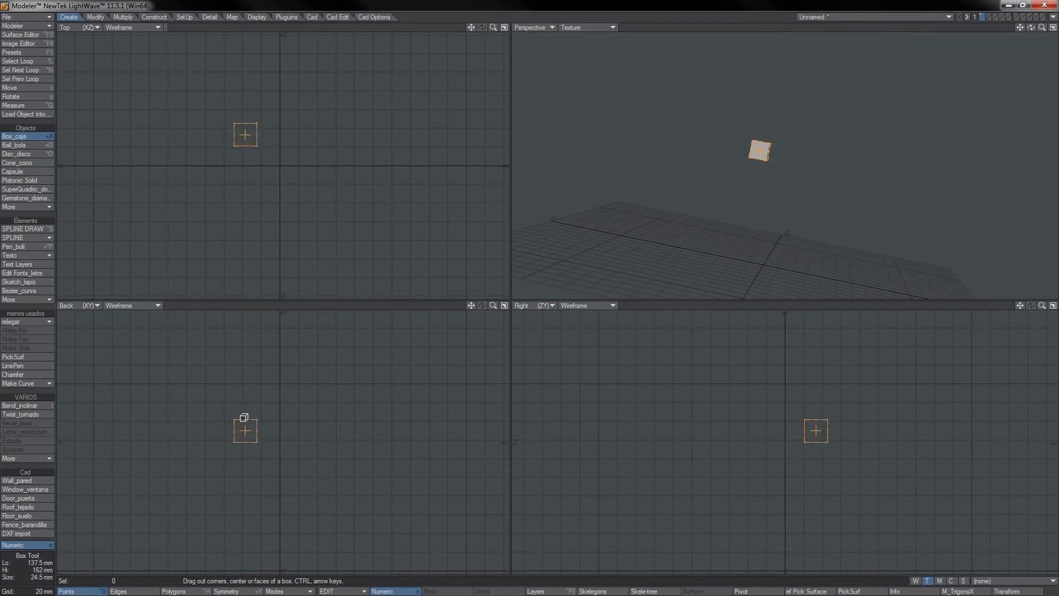
key("F2")
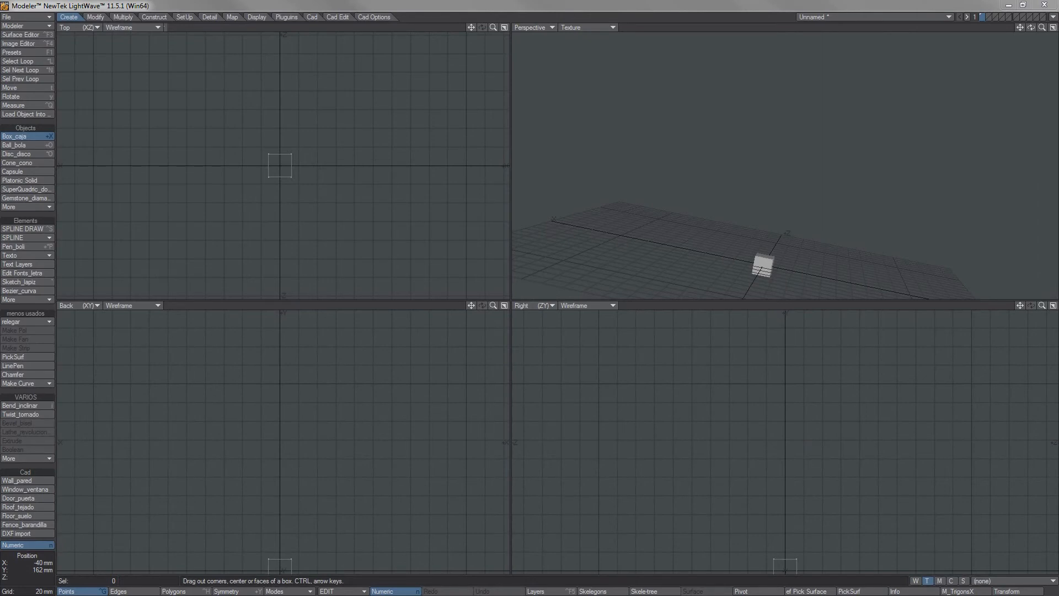
Step: Save the box object as cubo in the pruebabaker folder and send it to Layout
key("s")
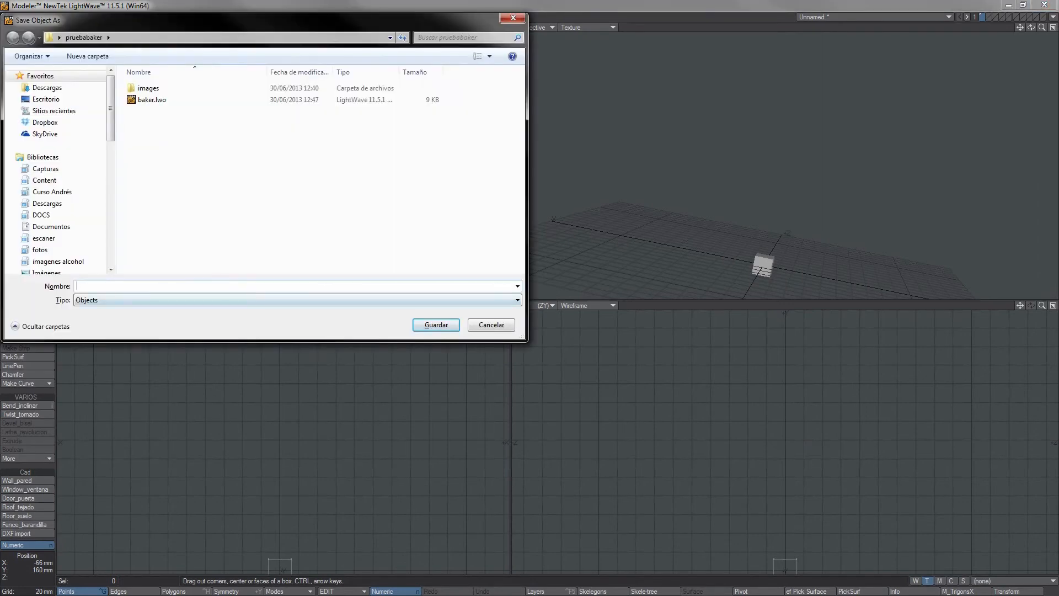
type("cubo")
key("Return")
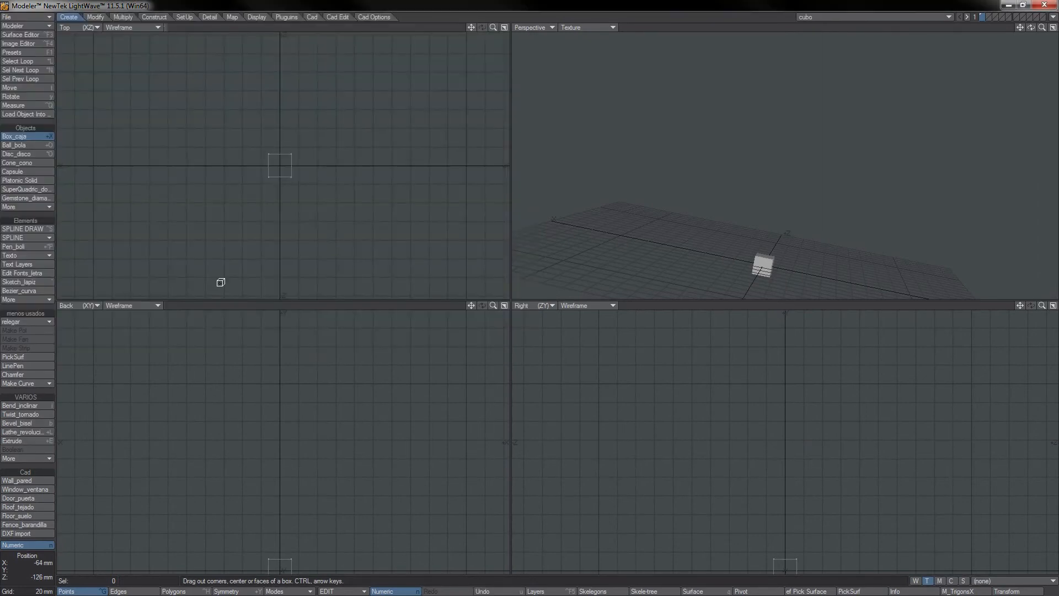
left_click(1053, 17)
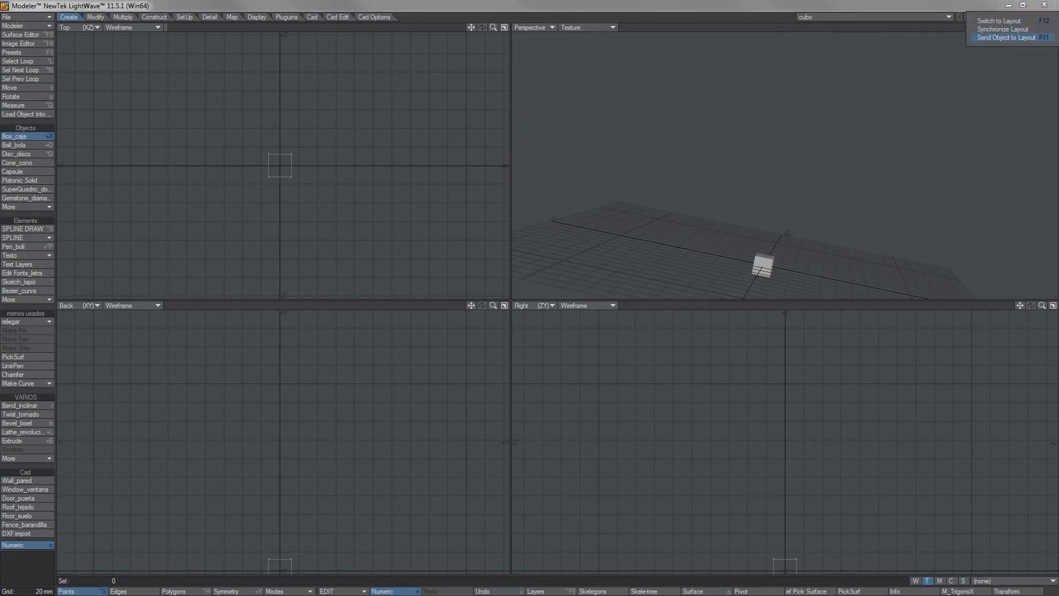
left_click(1036, 38)
Step: Move the cube onto the floor beside the kerb at about X -120 mm, Y 12 mm, Z 39 mm, and render the current frame
left_click(440, 122)
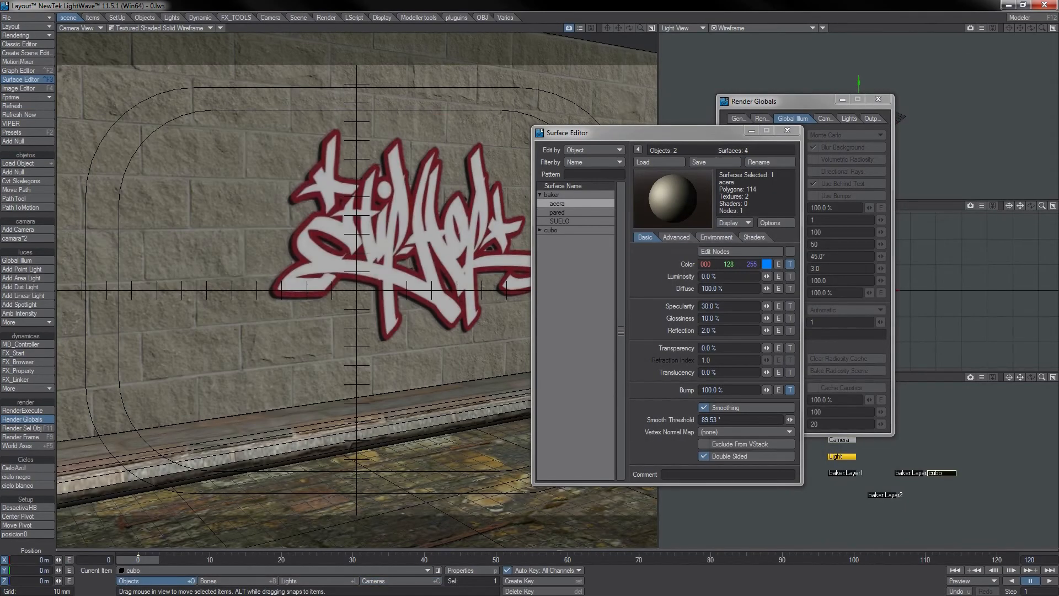
left_click(787, 130)
left_click(878, 99)
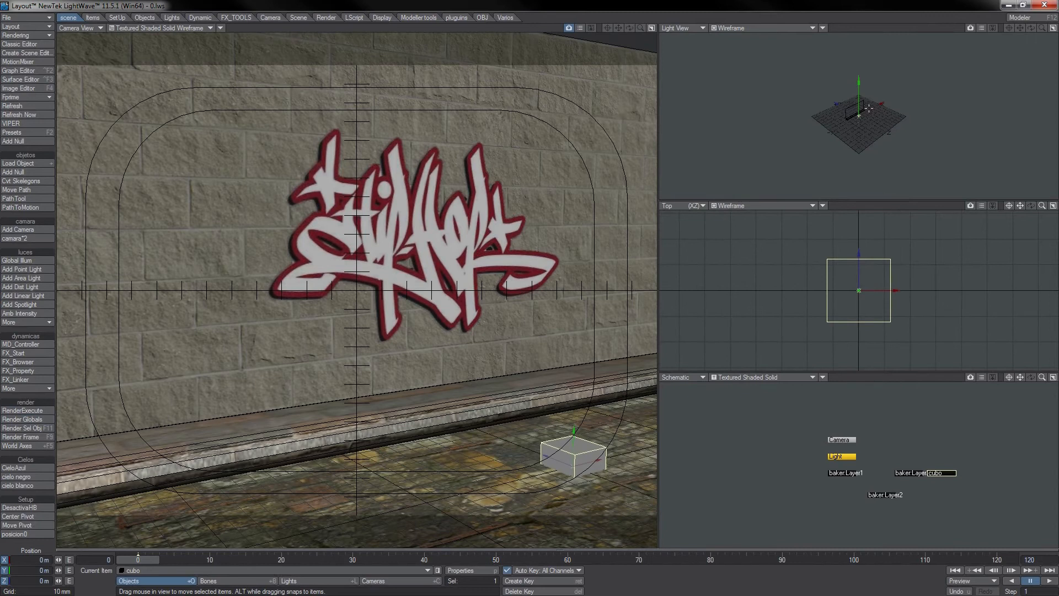
left_click_drag(859, 86, 858, 81)
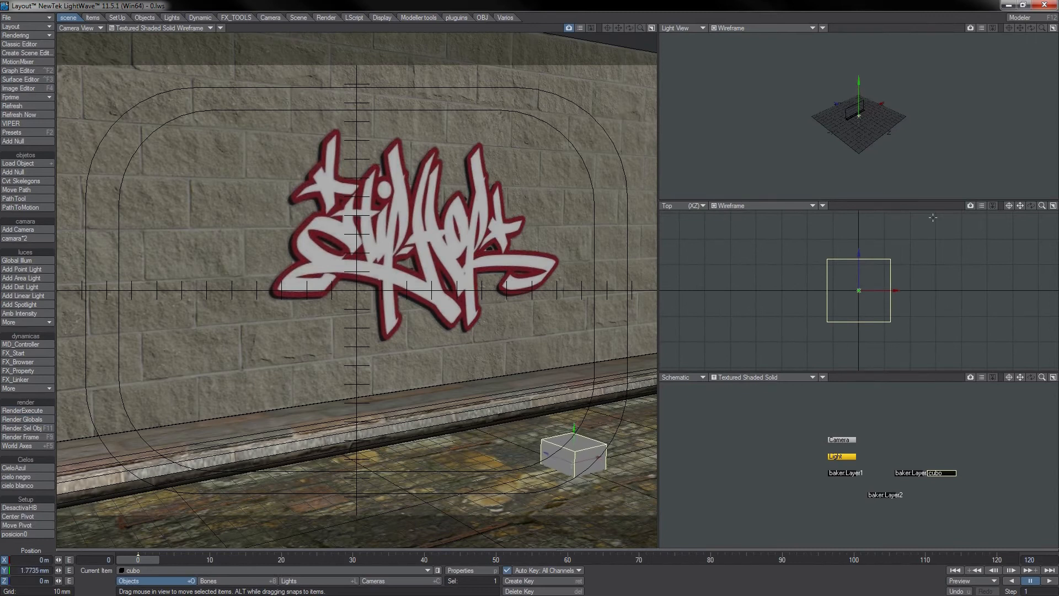
left_click_drag(1042, 205, 1038, 206)
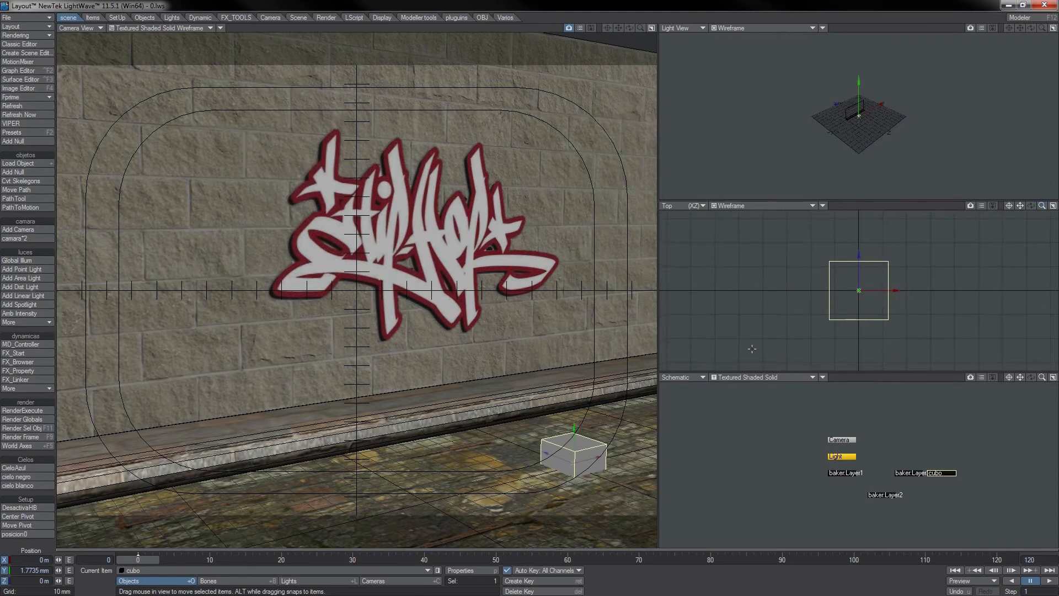
mouse_move(574, 430)
left_mouse_down()
mouse_move(579, 421)
mouse_move(585, 433)
mouse_move(421, 445)
mouse_move(583, 445)
left_mouse_up()
left_click_drag(369, 477, 365, 456)
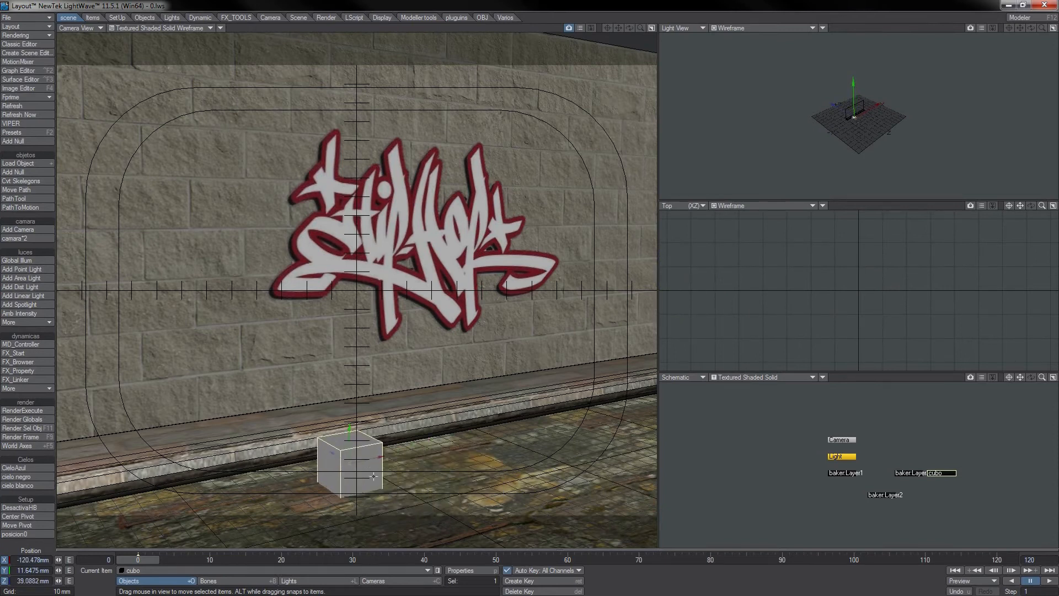
key("F9")
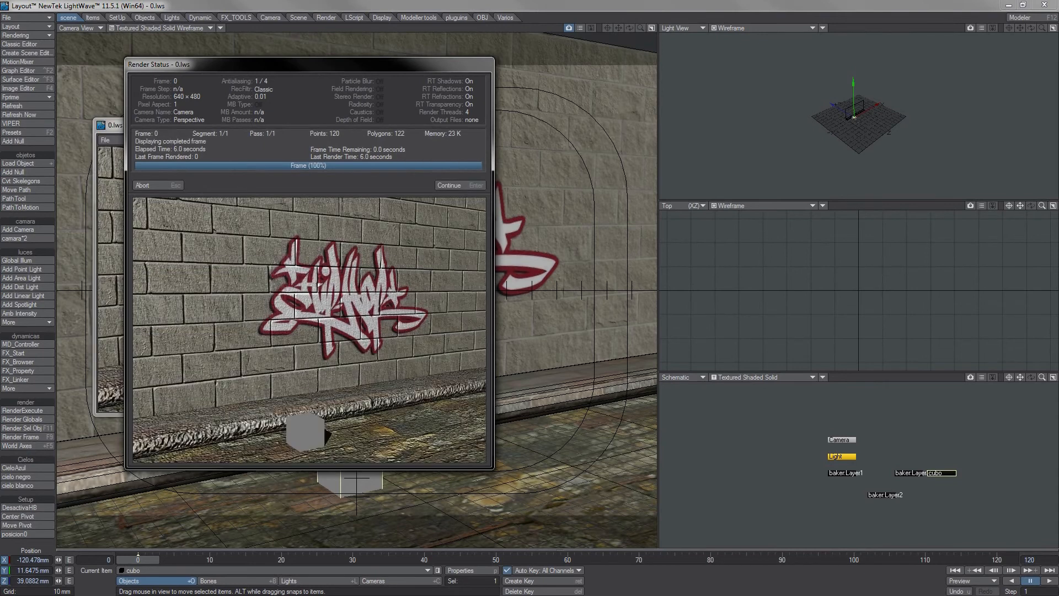
left_click(461, 186)
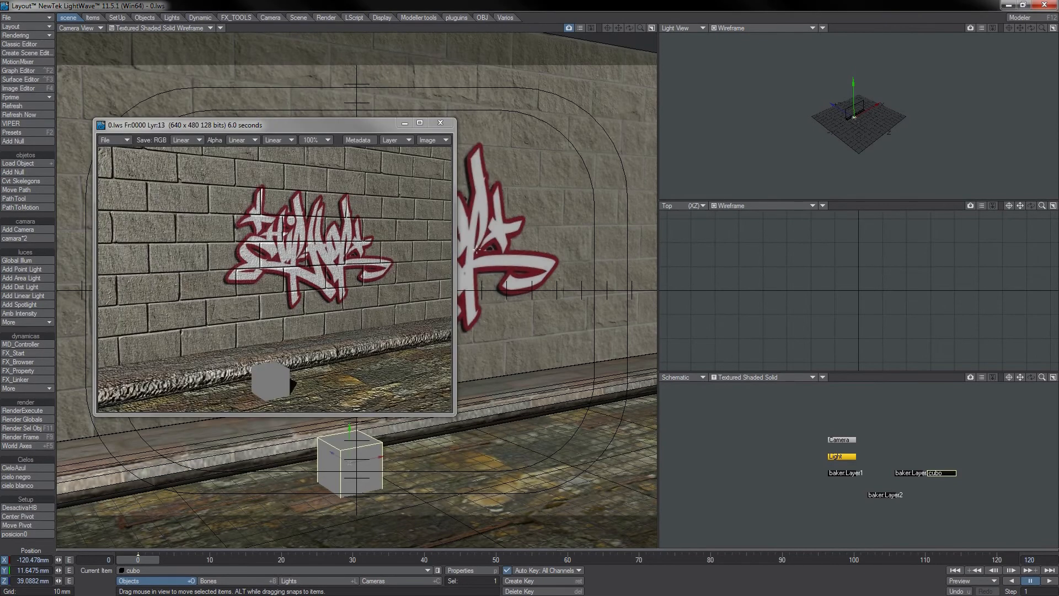
Step: Enable Monte Carlo radiosity in the global illumination settings and render the current frame
left_click(330, 581)
left_click(22, 419)
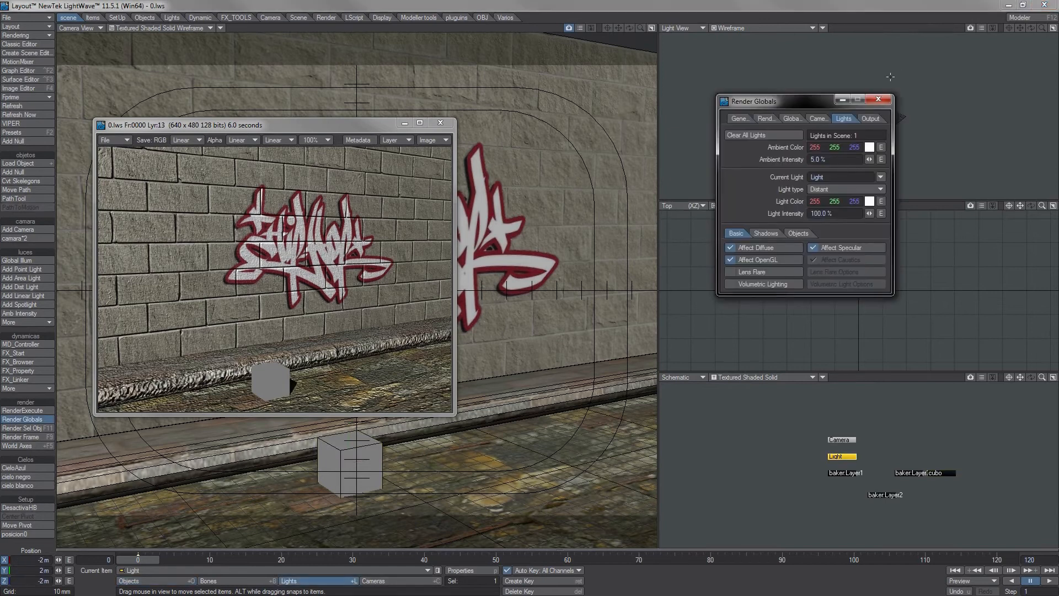
left_click(792, 119)
left_click(757, 135)
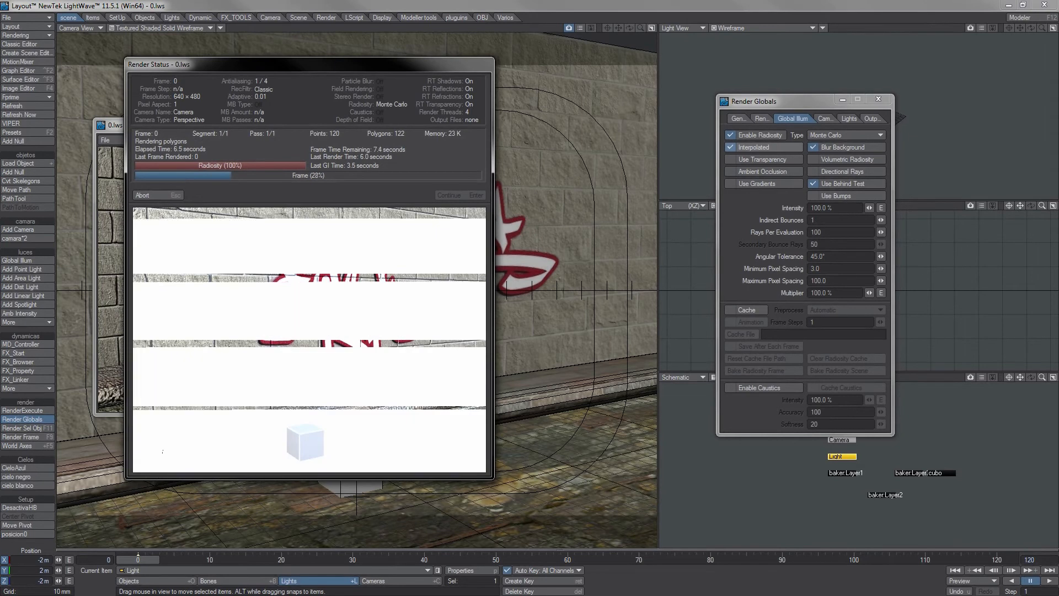
left_click_drag(309, 64, 511, 72)
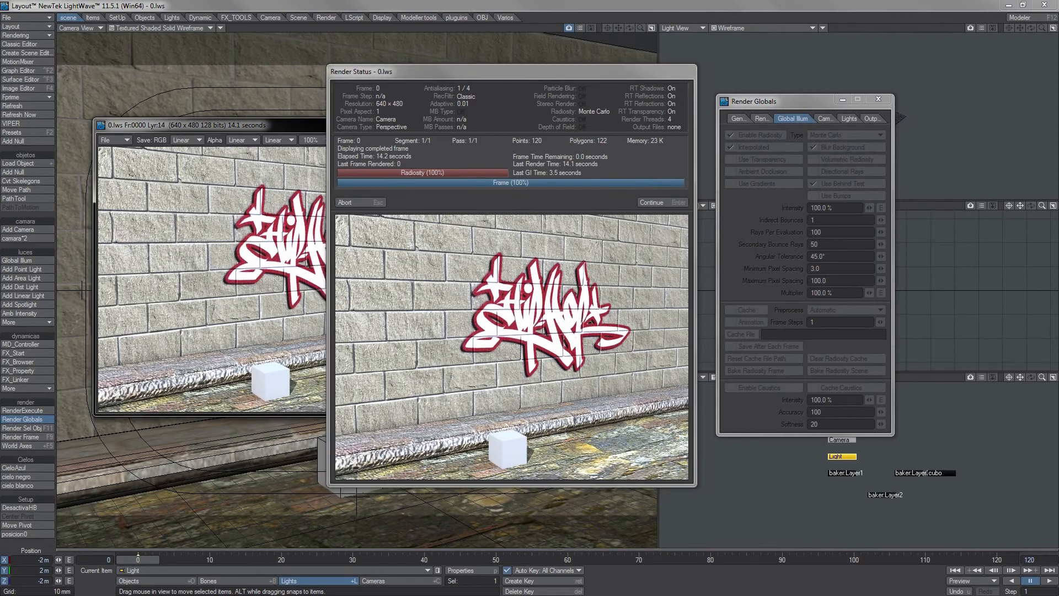
left_click_drag(419, 71, 576, 58)
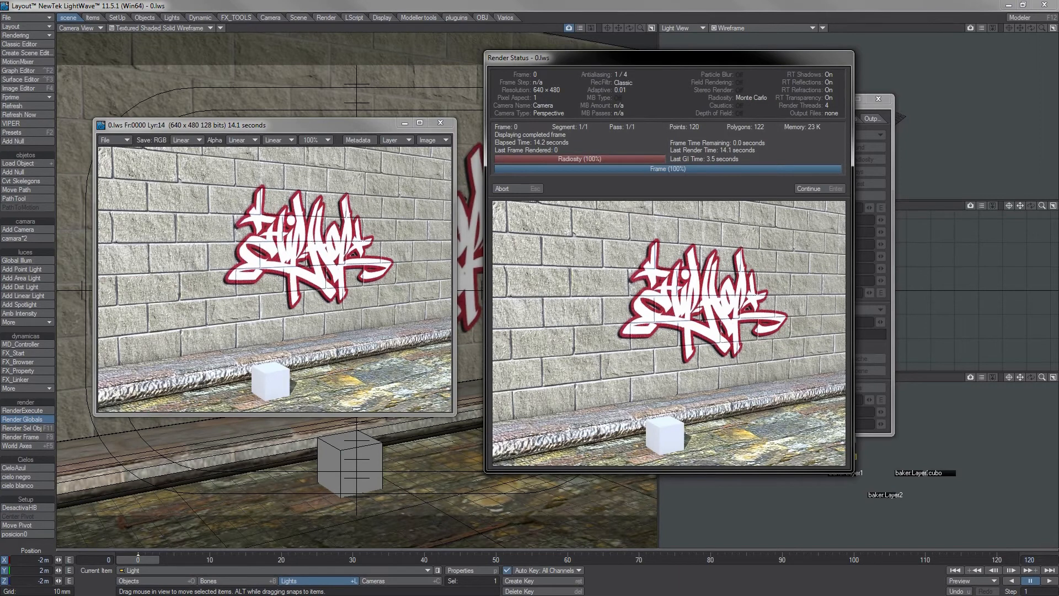
left_click(440, 122)
left_click(809, 188)
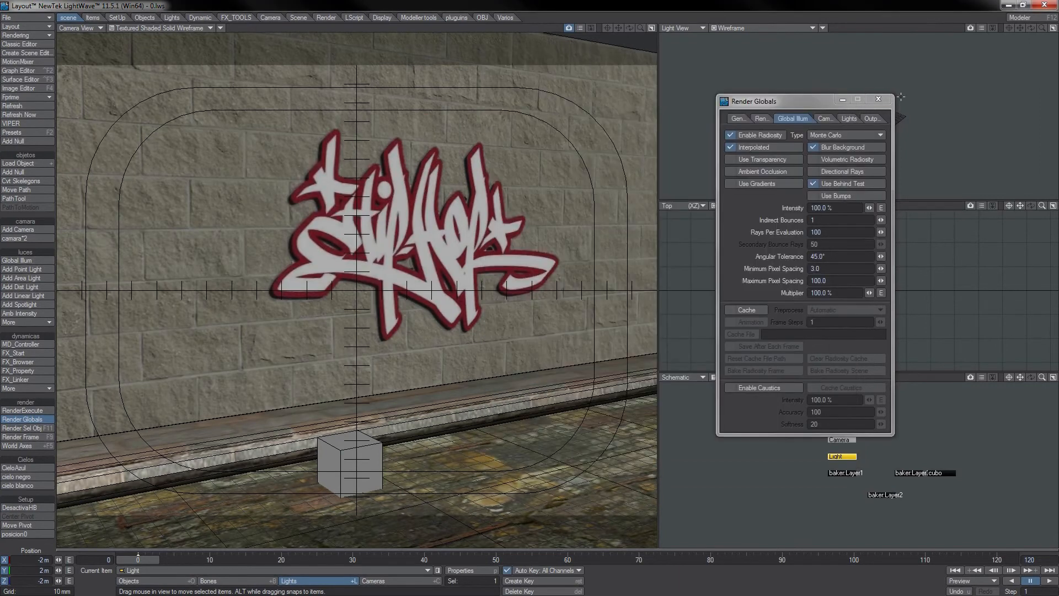
left_click(878, 98)
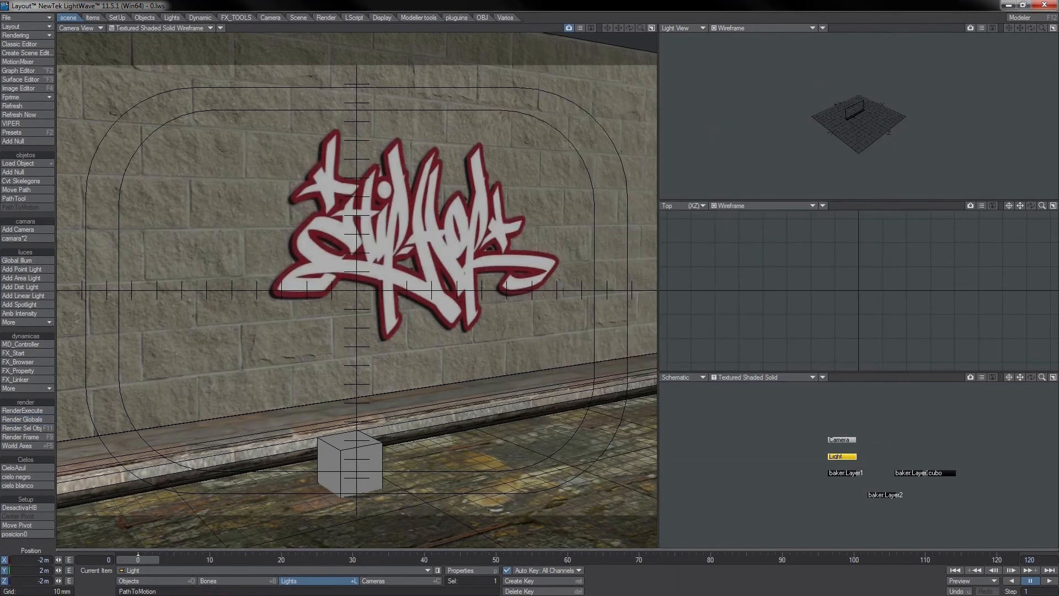
Step: Change the camera type to Surface Baking Camera and set its mesh to baker:Layer1
key("F9")
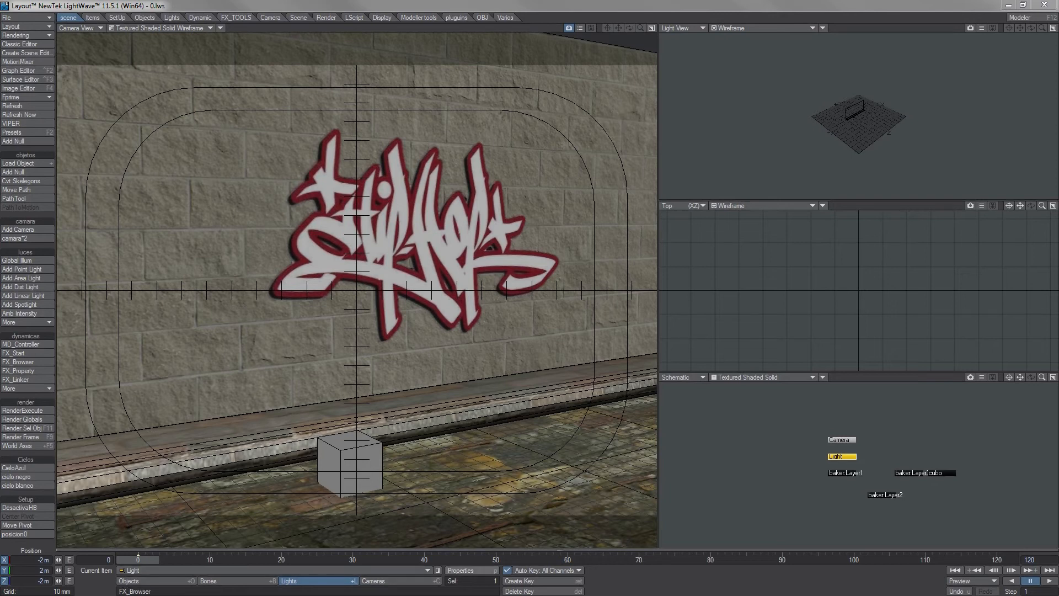
left_click(471, 570)
left_click_drag(772, 101, 196, 76)
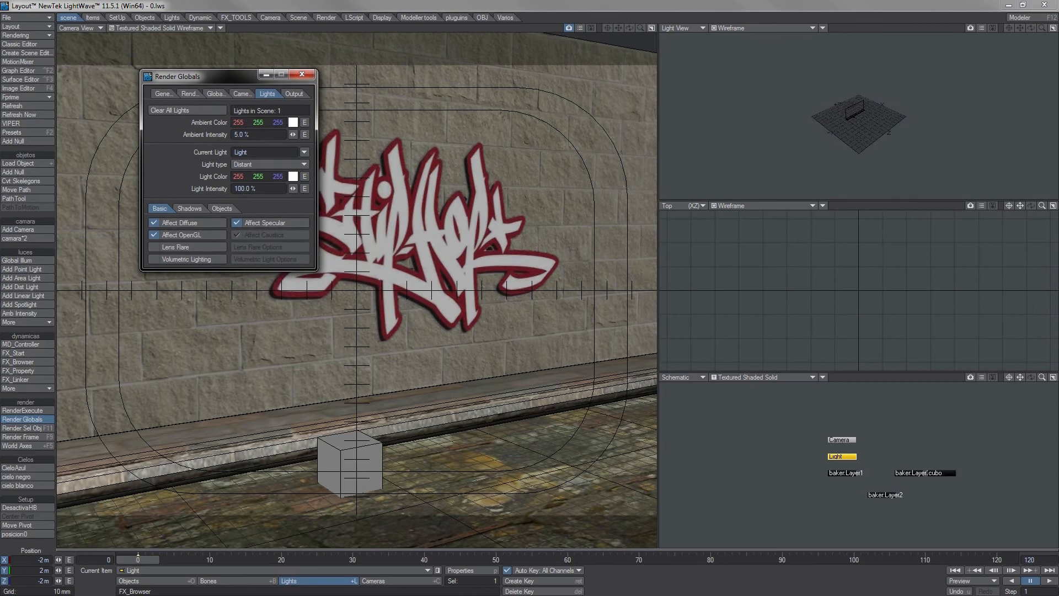
left_click(241, 93)
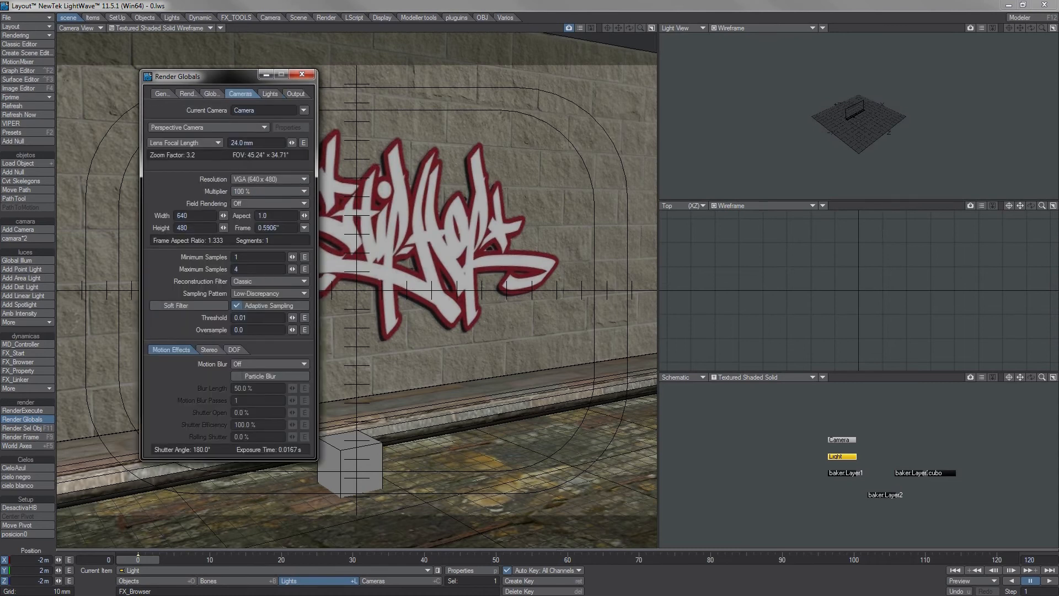
left_click(209, 127)
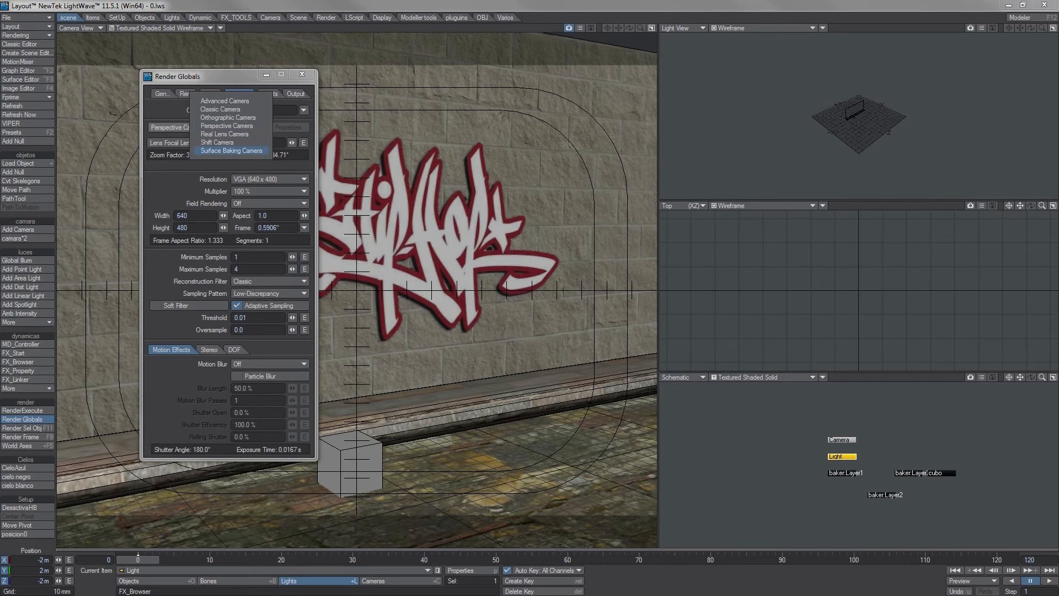
left_click(231, 150)
left_click(289, 128)
left_click_drag(358, 202, 488, 148)
left_click(514, 166)
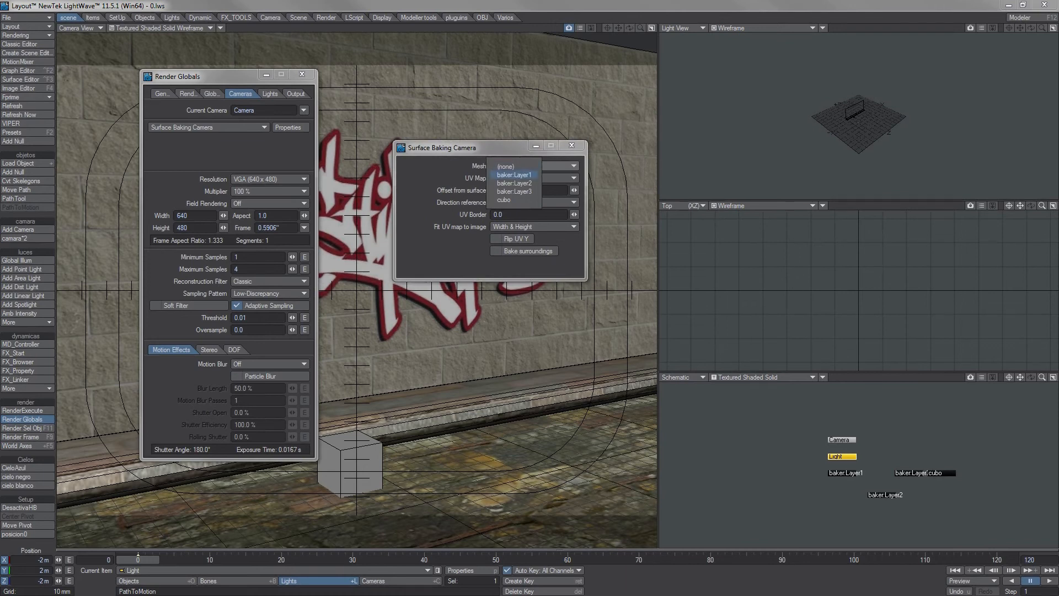
left_click(514, 175)
Step: Check in Modeler which layer of the baker object holds the graffiti wall, and return to Layout
key("F12")
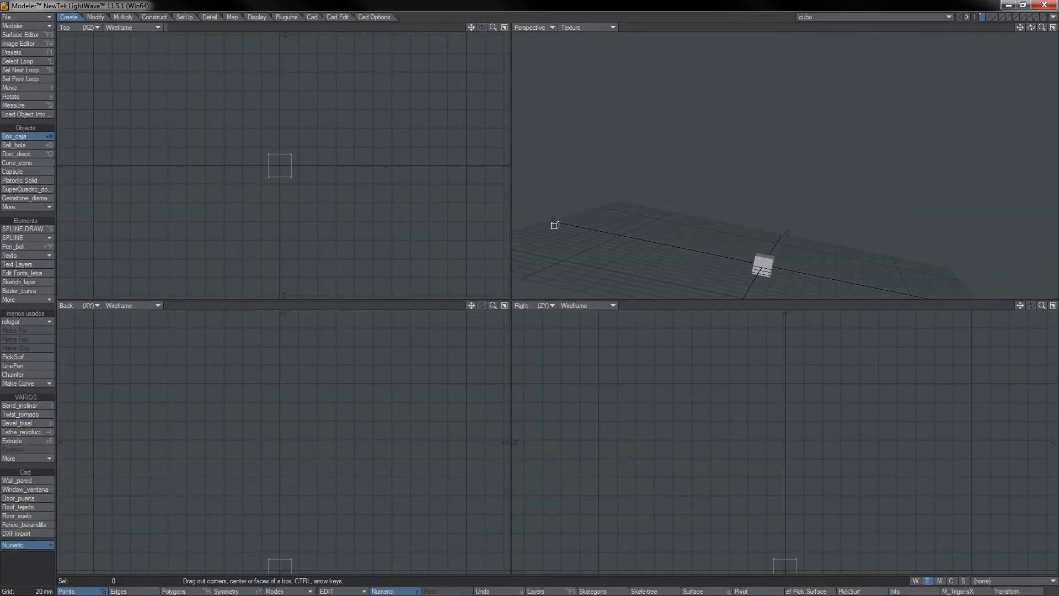
left_click(949, 17)
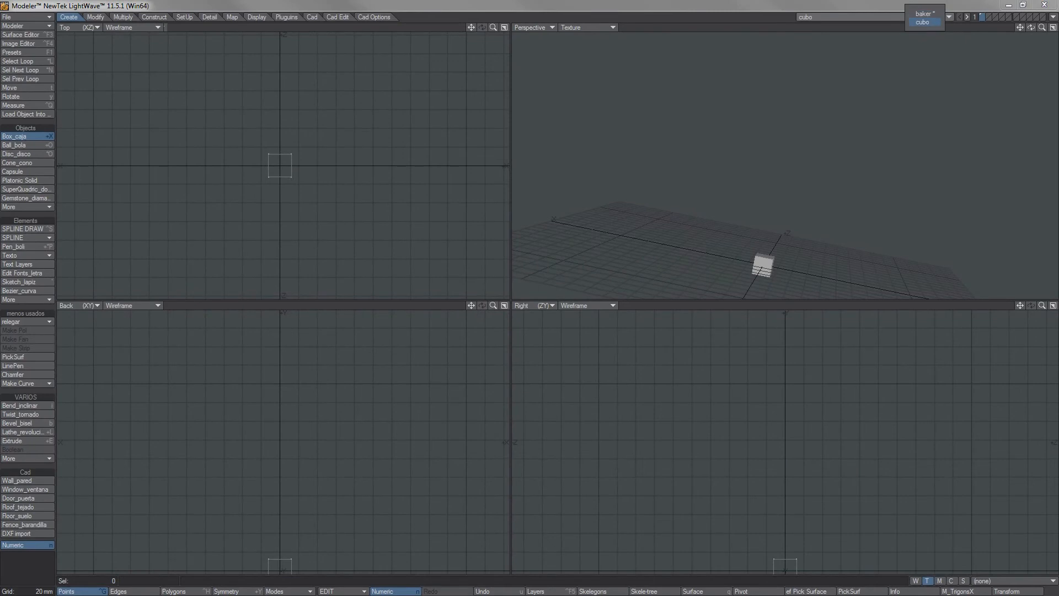
left_click(923, 22)
left_click(905, 17)
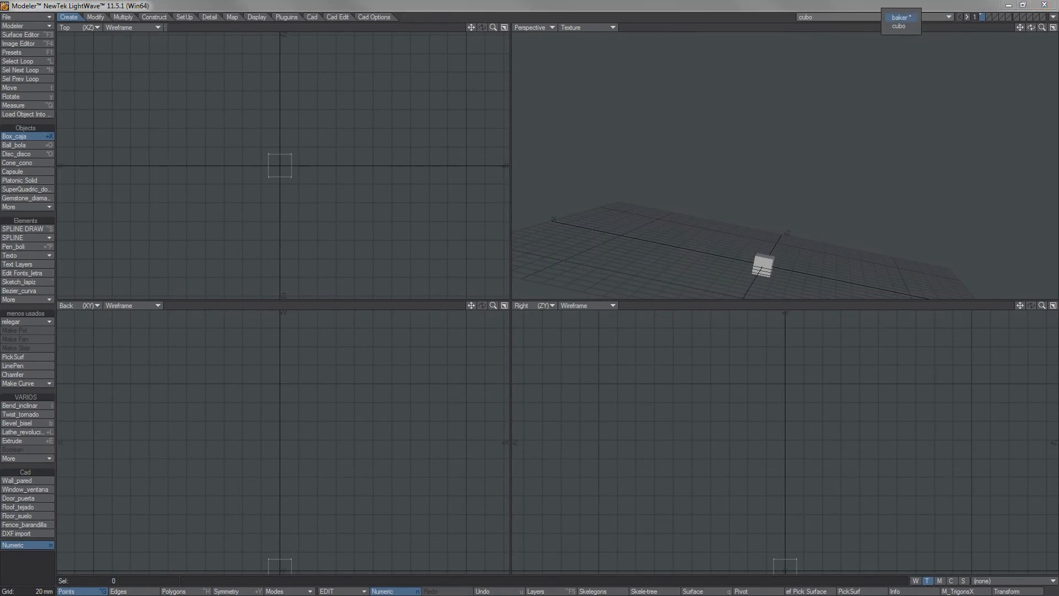
left_click(905, 18)
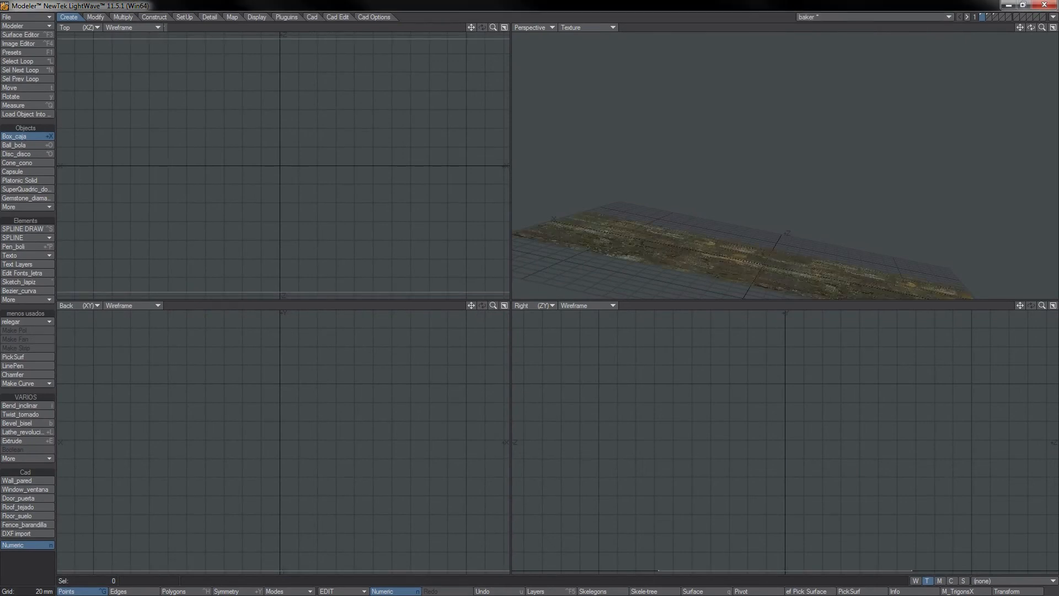
key("3")
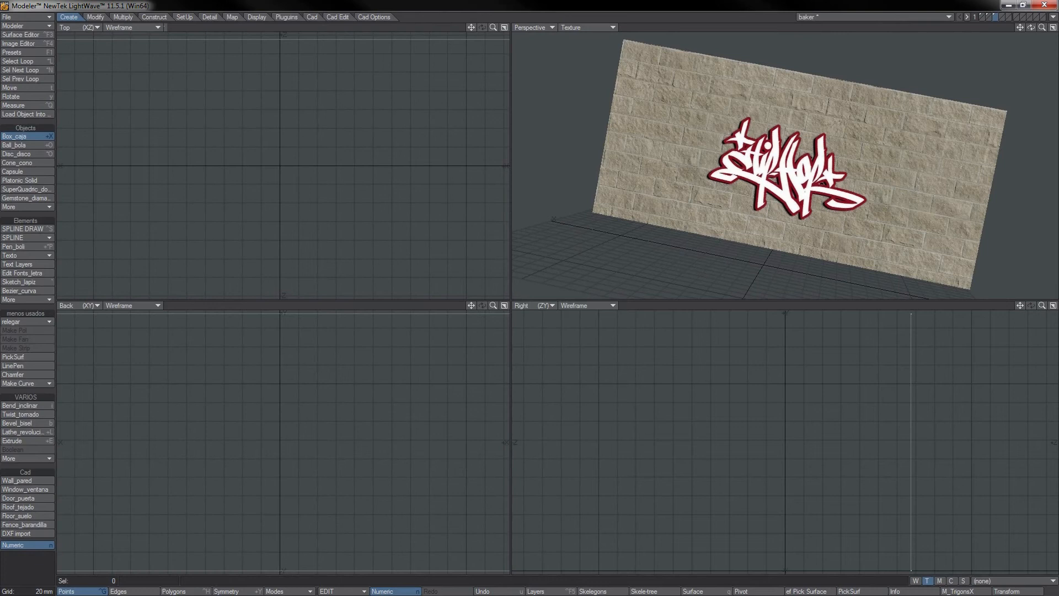
left_click(1008, 5)
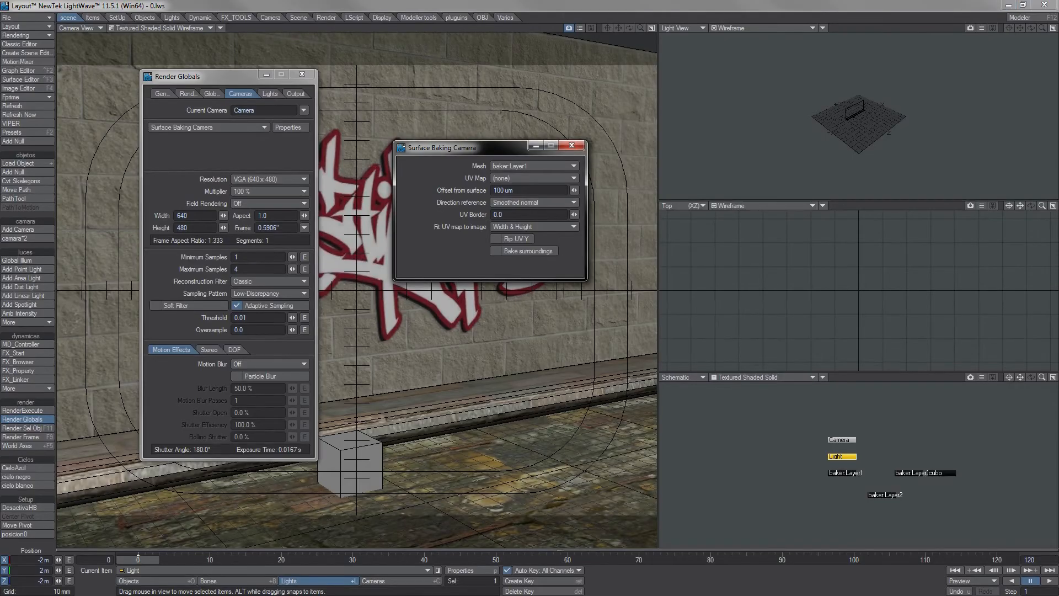
Step: Set the Surface Baking Camera's mesh to baker:Layer3 and its UV map to Texture 1
left_click(537, 166)
left_click(537, 183)
left_click(552, 177)
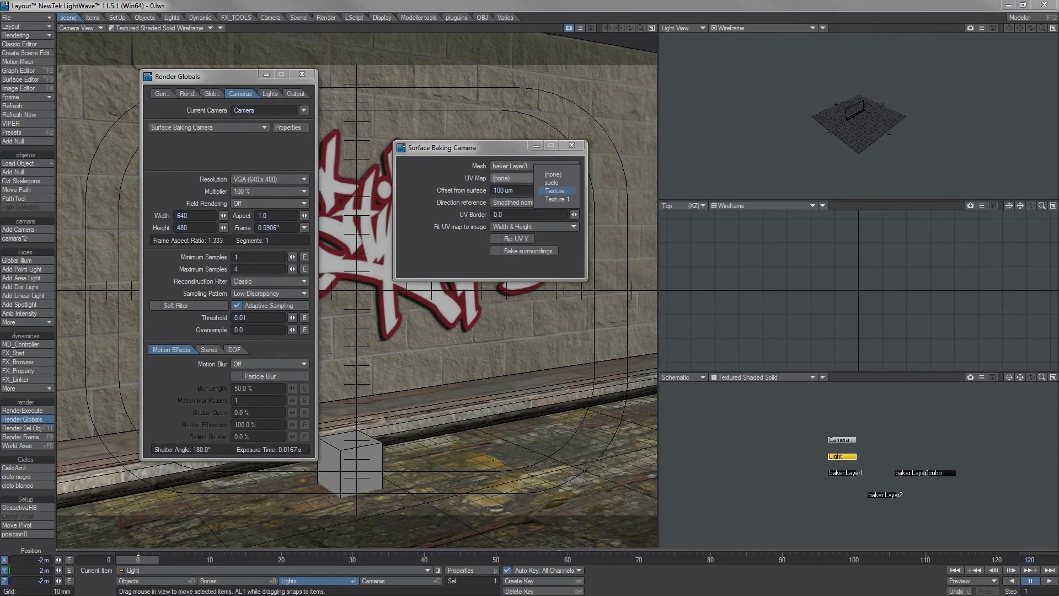
left_click(555, 190)
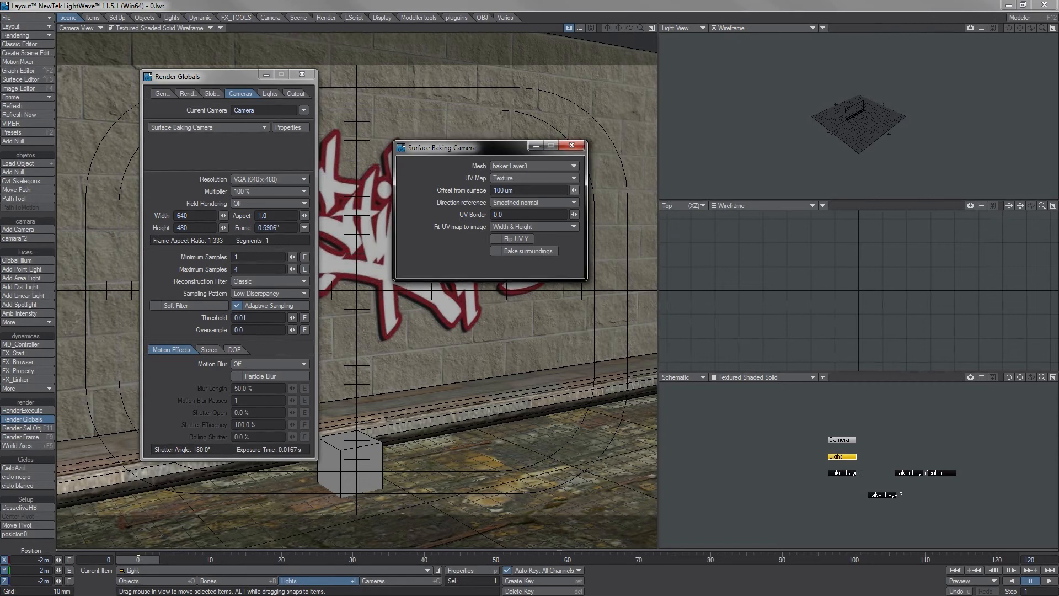
left_click(567, 179)
left_click(567, 190)
Step: Set the camera's render resolution to 512 pixels wide and 512 pixels high
left_click(216, 215)
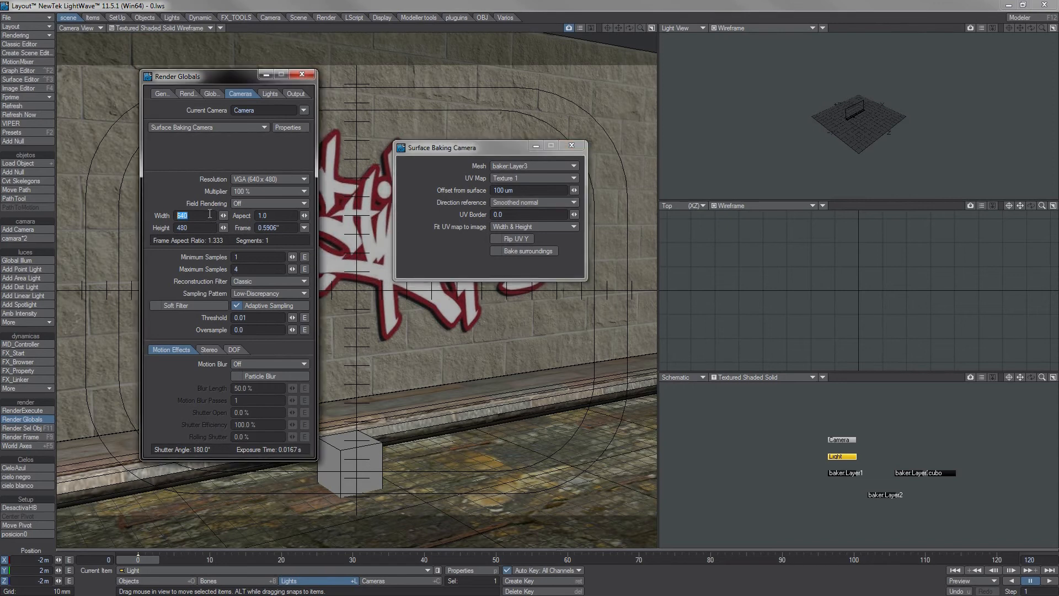
type("512")
key("Tab")
type("512")
key("Tab")
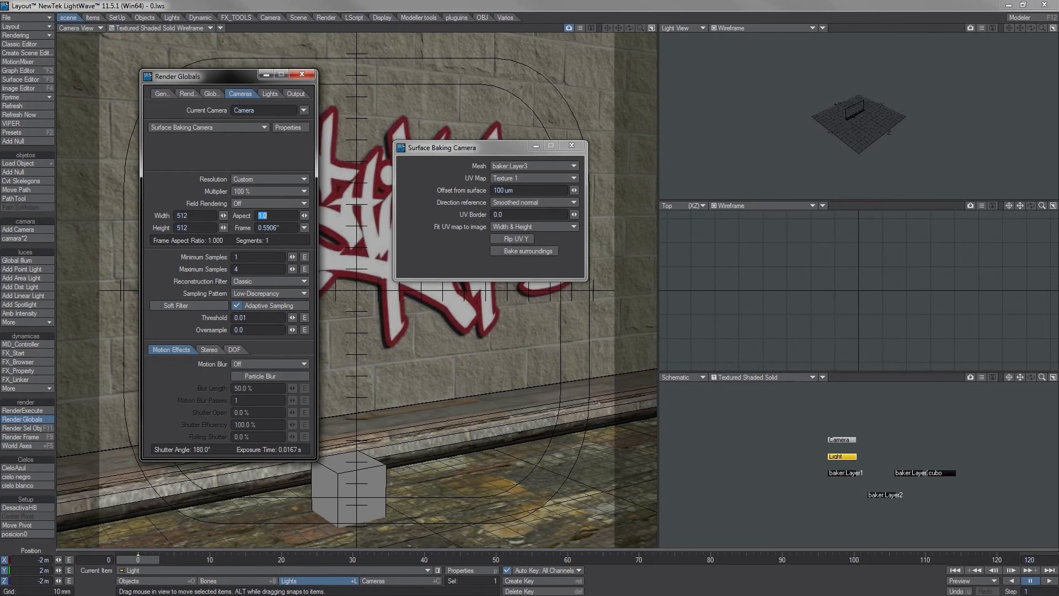
Step: Set the baking camera's UV border to 2.0 and its offset from surface to 500 um
left_click(496, 189)
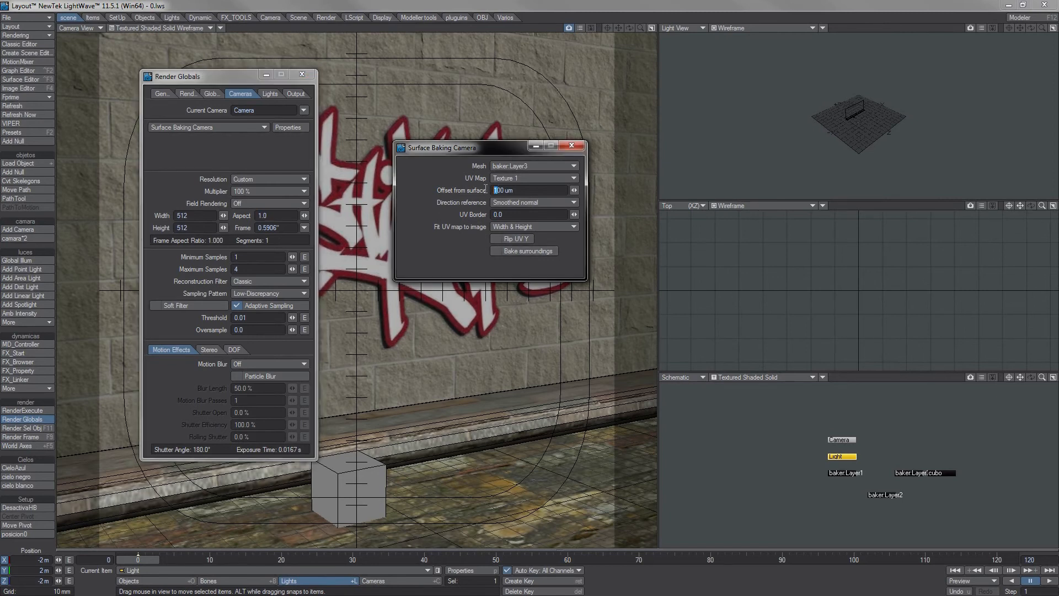
left_click_drag(499, 216, 488, 215)
type("2.0")
left_click_drag(442, 148, 597, 140)
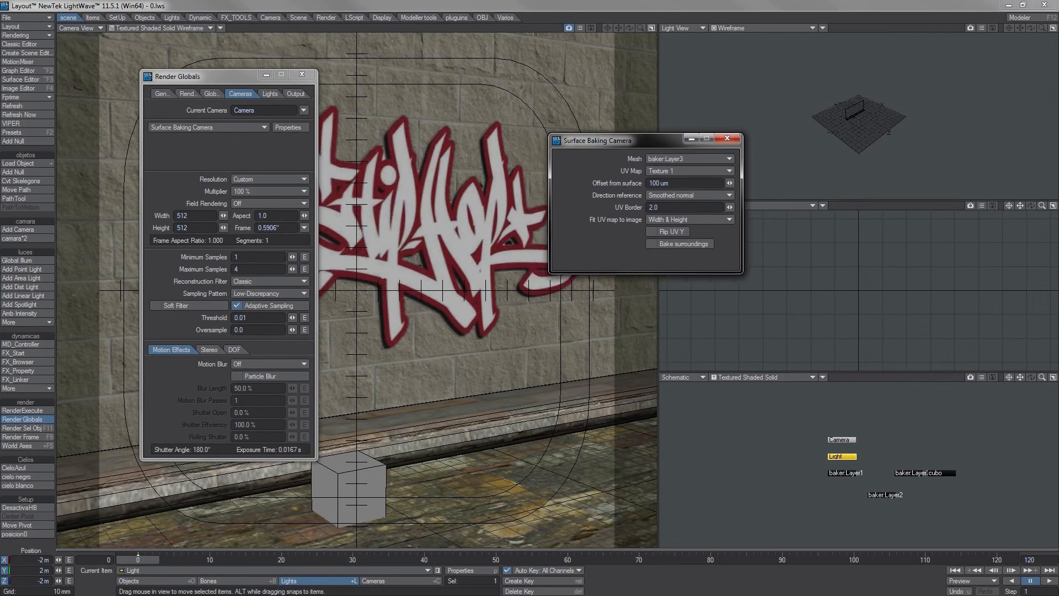
left_click(652, 183)
type("5")
key("Tab")
Step: Render the baked texture of the graffiti wall and continue to the finished image
key("F9")
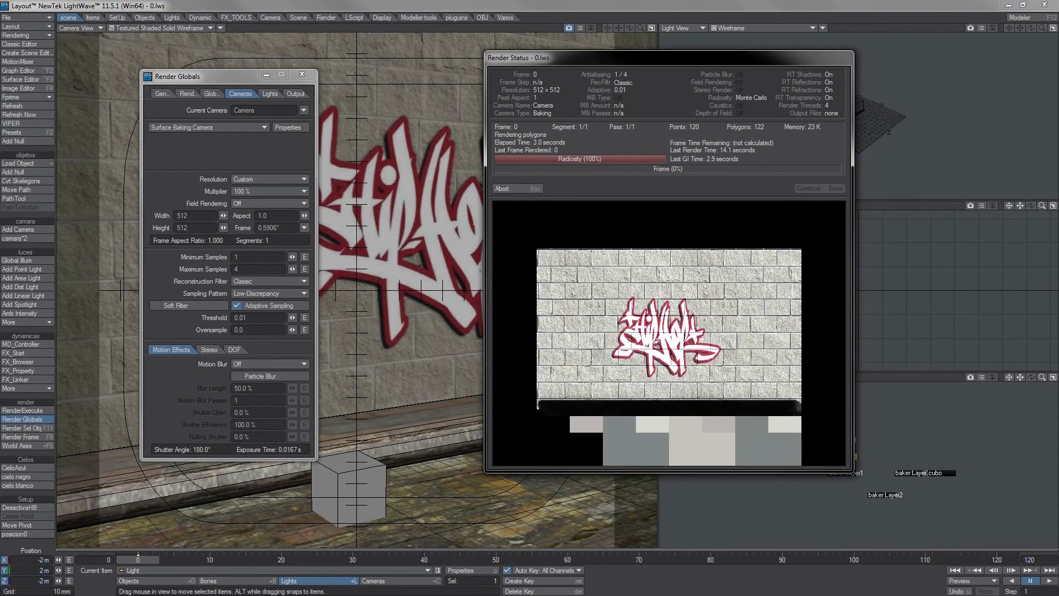
left_click_drag(667, 57, 377, 61)
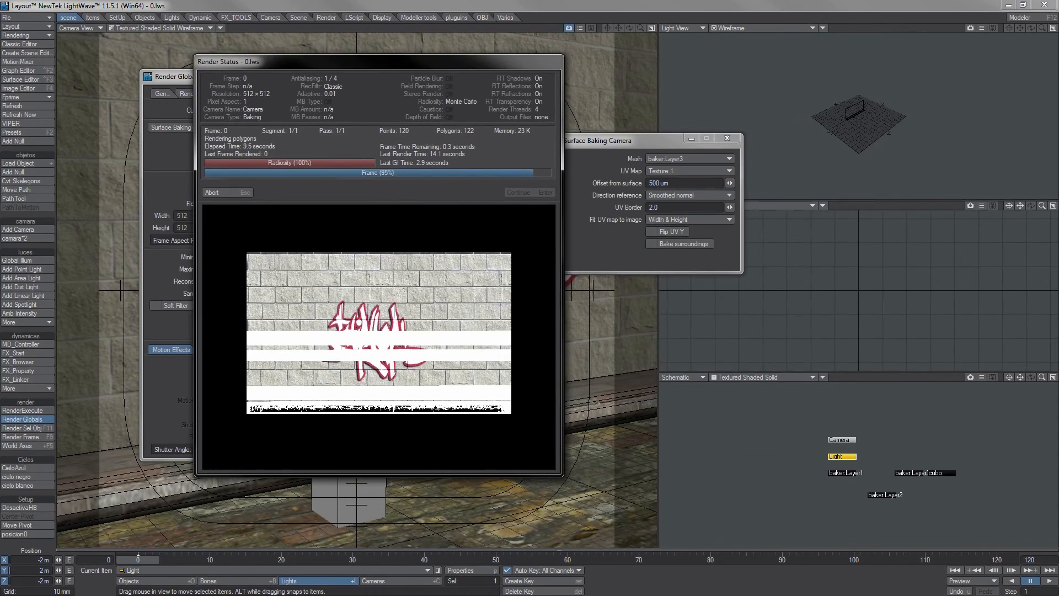
key("Return")
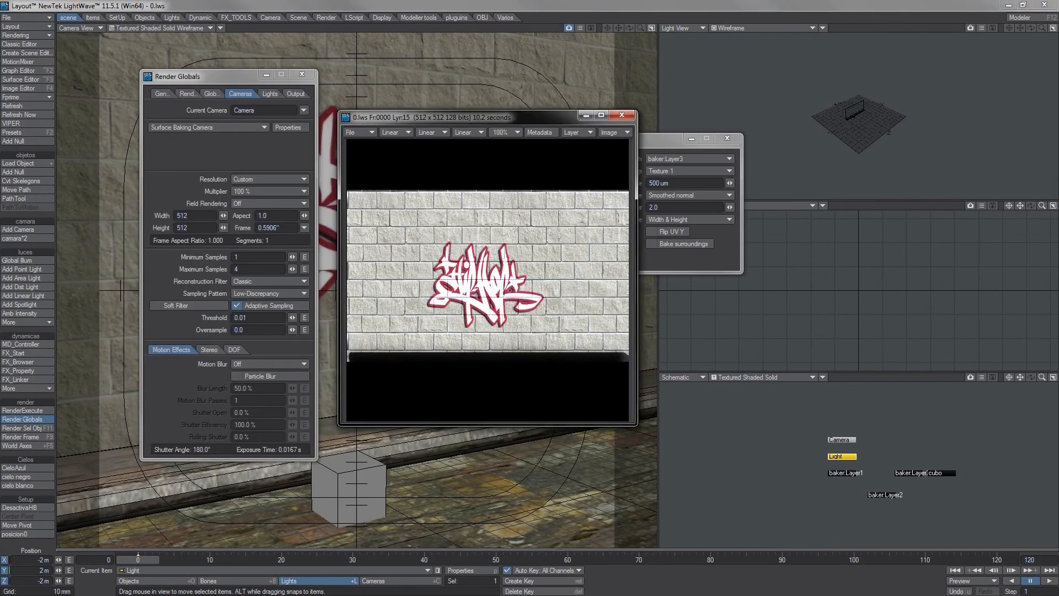
Step: Save the baked wall render as a JPEG named pared2.jpg in the images folder and close the render display
left_click(349, 131)
mouse_move(353, 133)
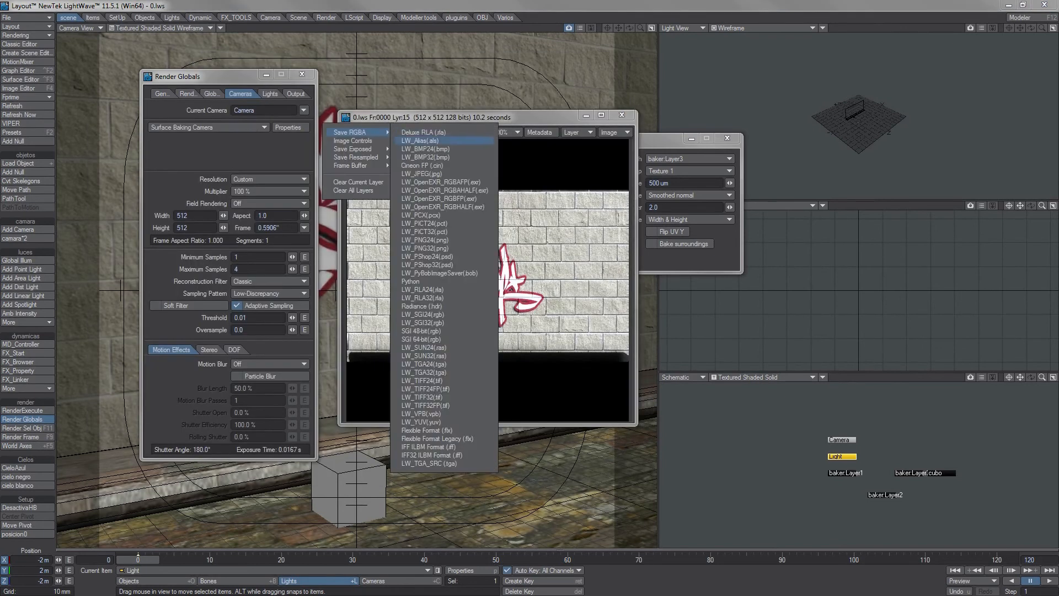
left_click(422, 174)
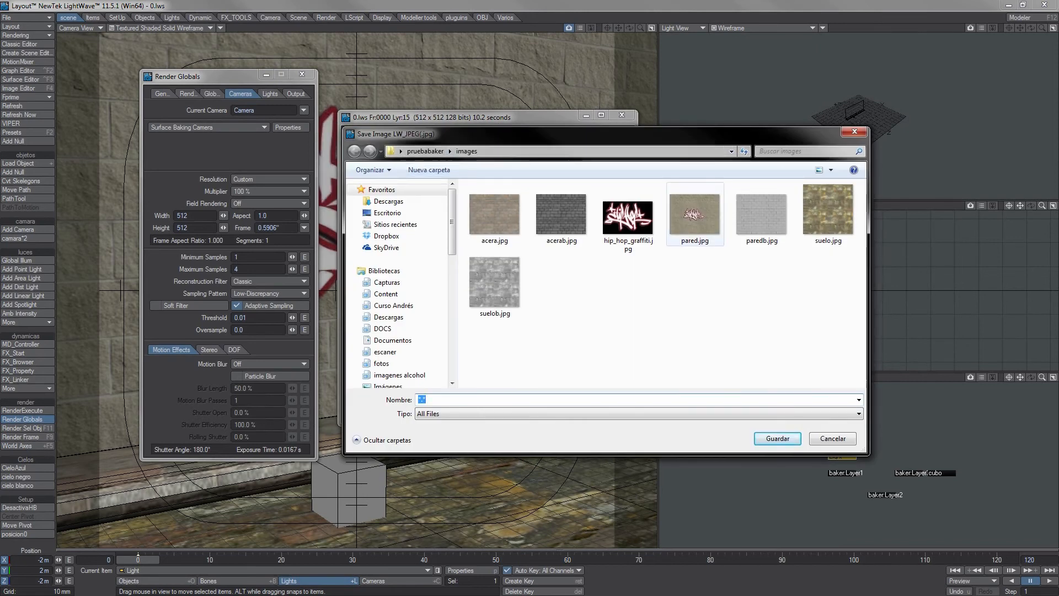
left_click(695, 215)
double_click(435, 399)
left_click(435, 399)
type("2.jpg")
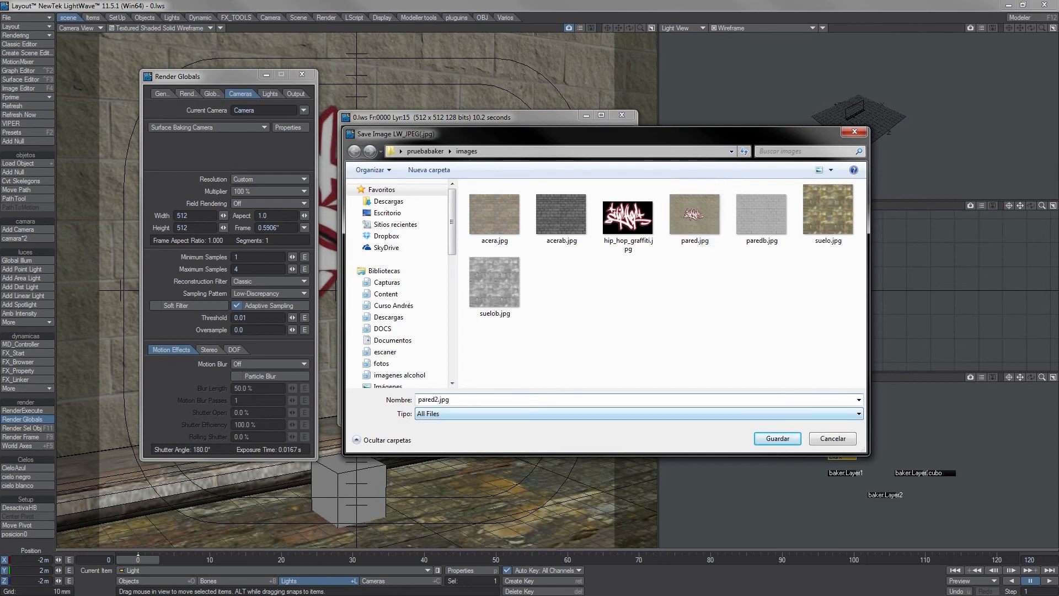
left_click(778, 438)
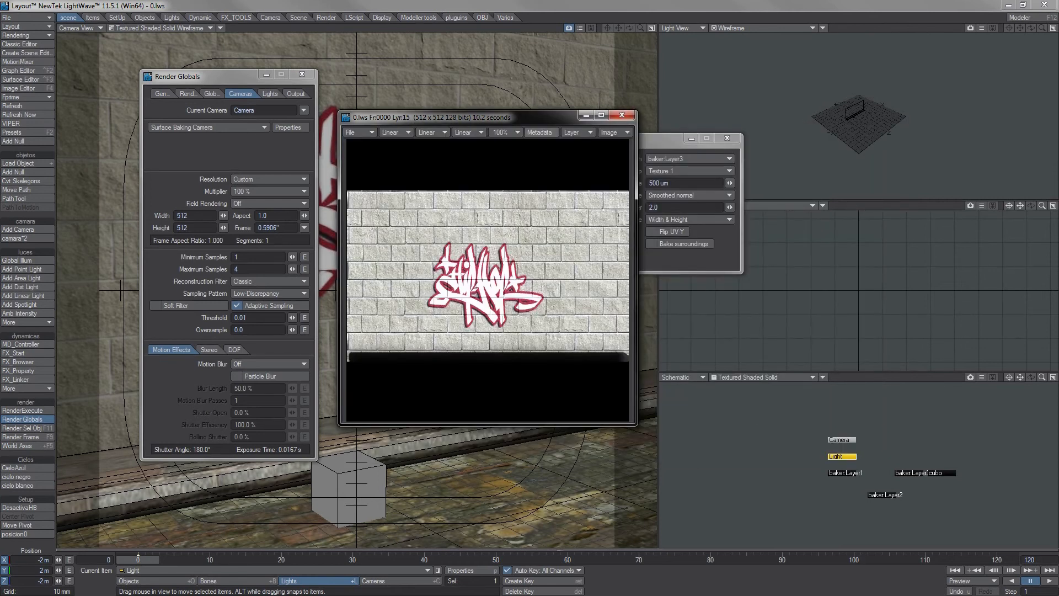
left_click(622, 115)
Step: Load pared2.jpg as the image of the pared surface's color texture
left_click_drag(182, 76, 503, 106)
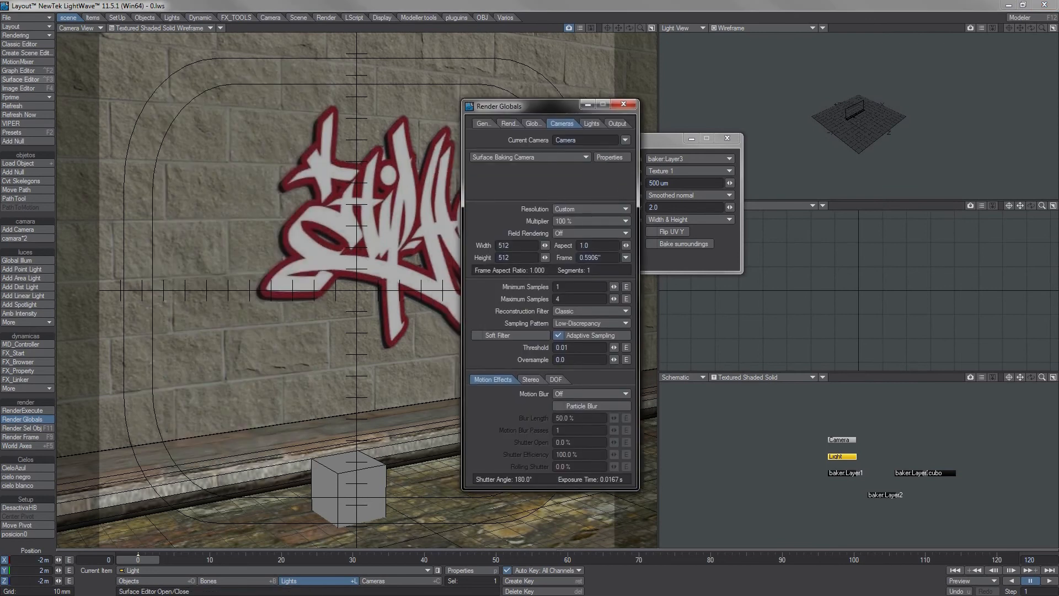
left_click(22, 79)
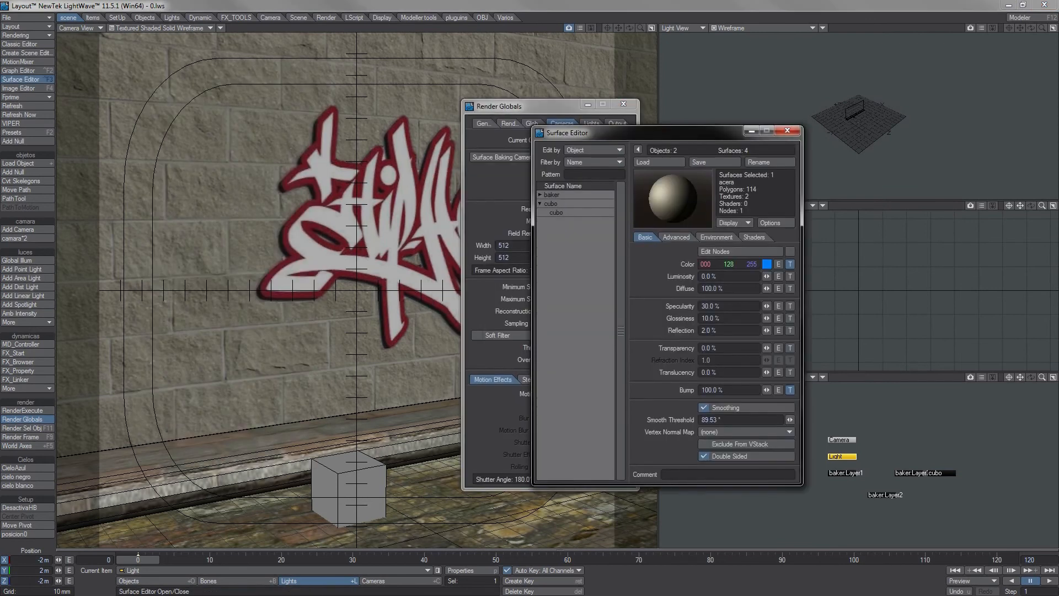
left_click(540, 195)
left_click(557, 213)
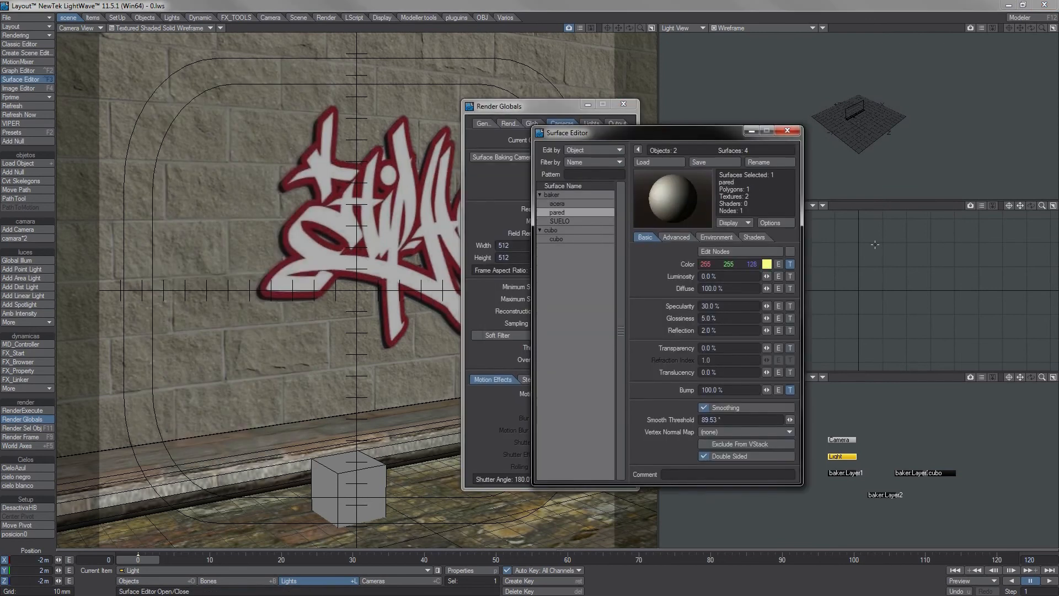
left_click(790, 263)
left_click(630, 162)
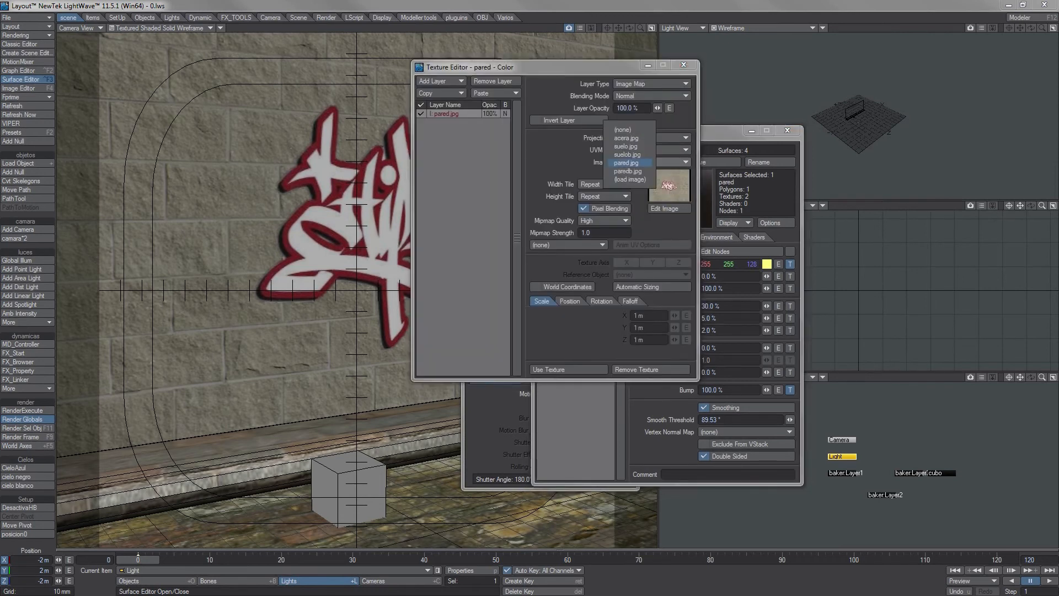
left_click(629, 180)
double_click(844, 166)
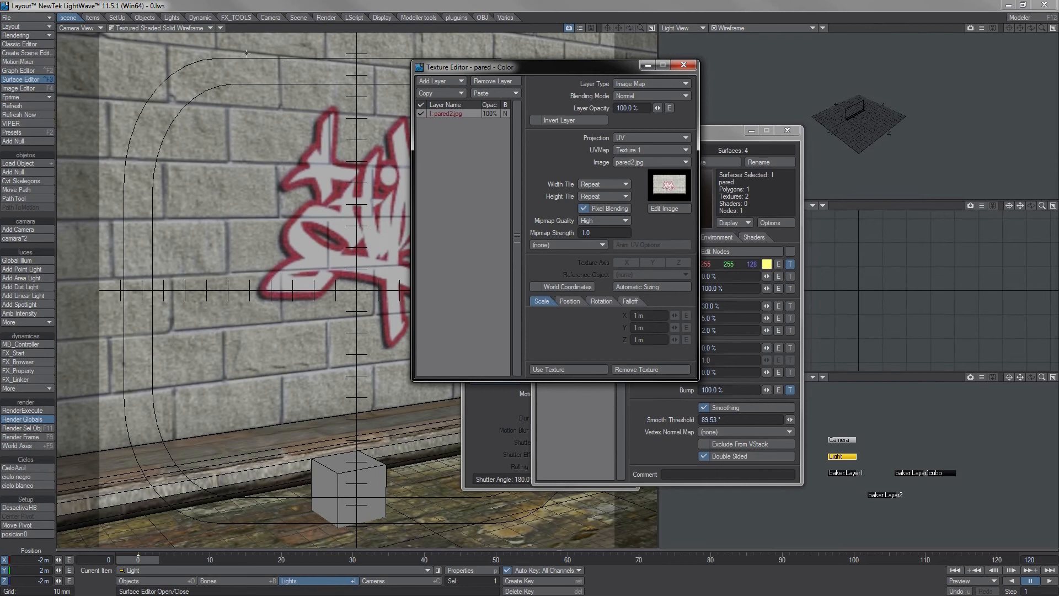
left_click_drag(469, 67, 609, 164)
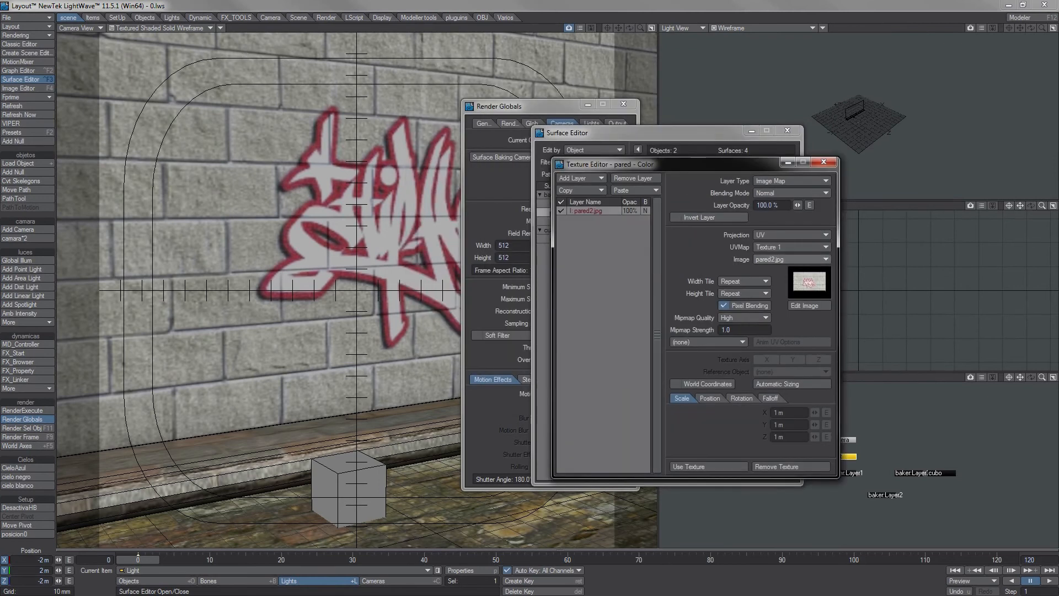
Step: Compare the wall with the original pared.jpg color image, restore pared2.jpg and apply the texture
left_click(778, 259)
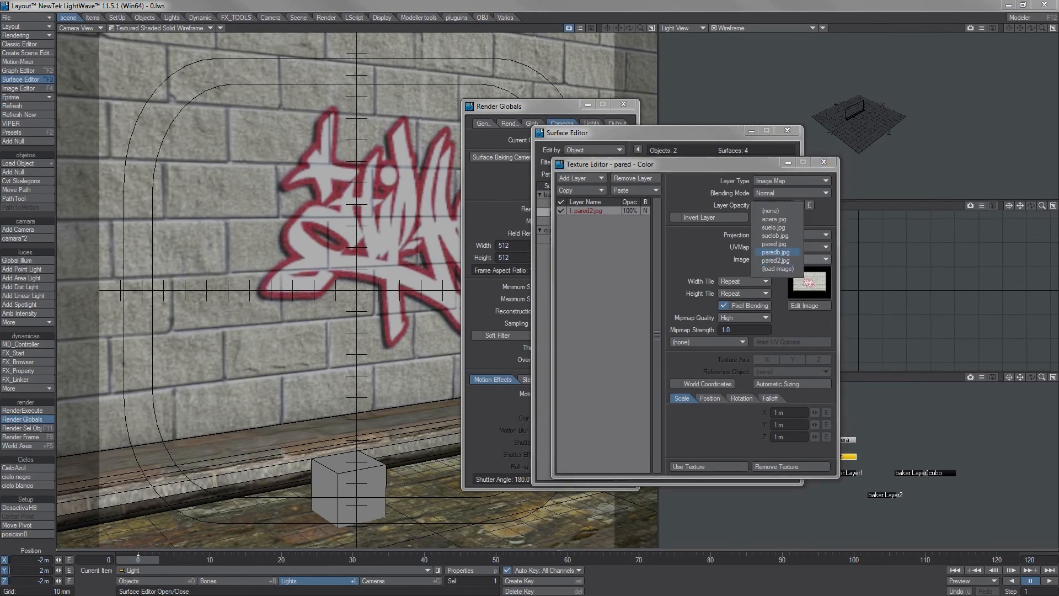
left_click(774, 244)
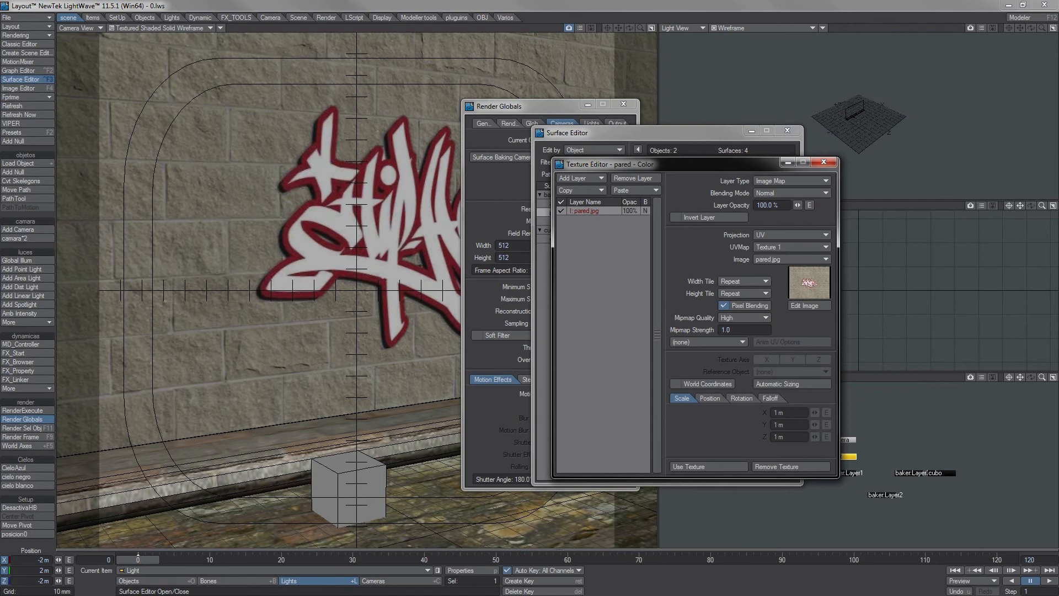
left_click(792, 259)
left_click(793, 274)
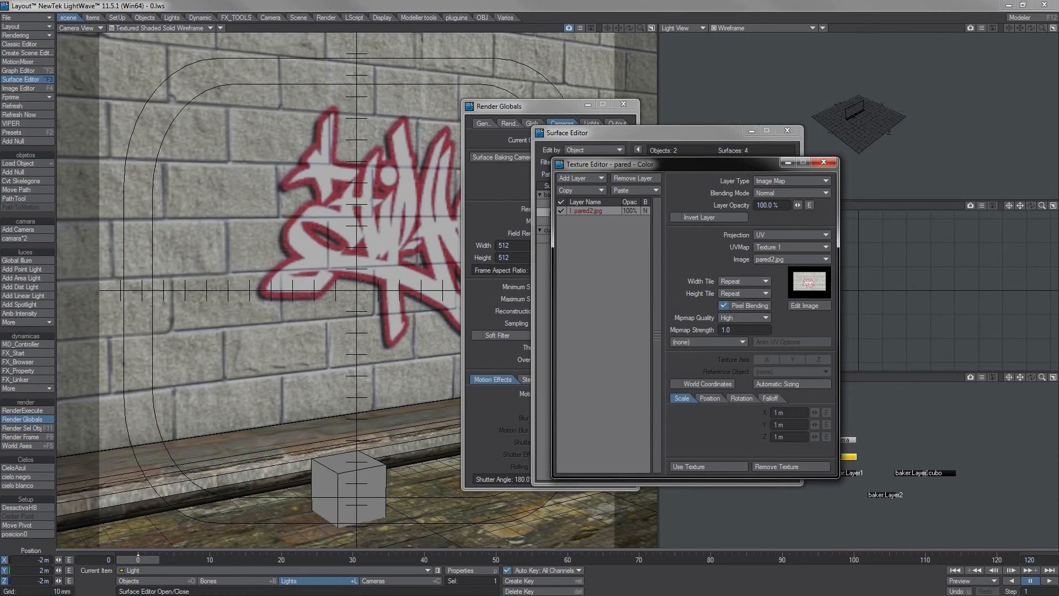
left_click(709, 467)
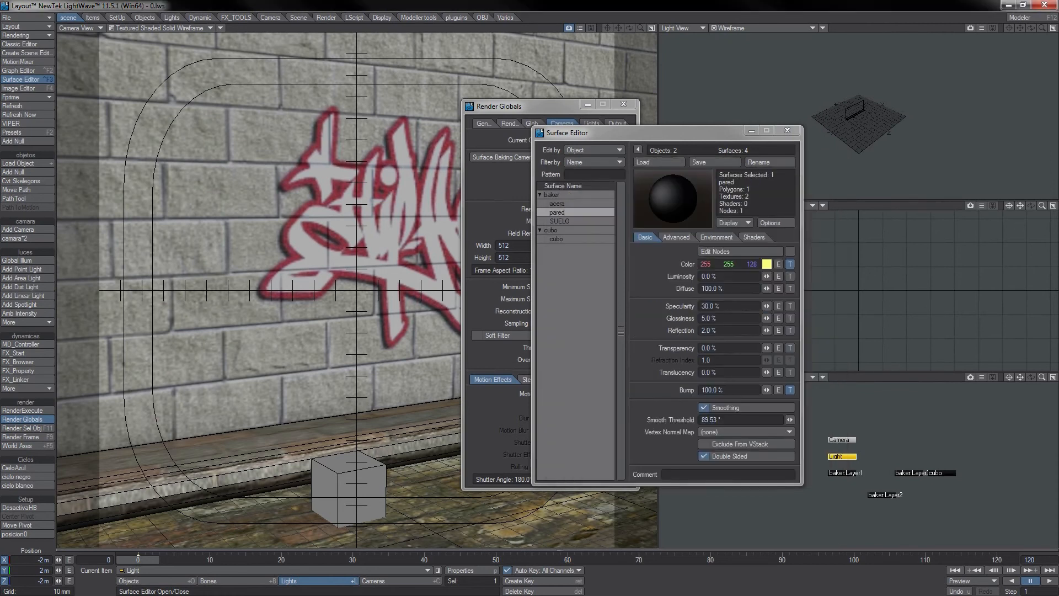
Step: Check which UV map the SUELO surface's color texture uses, and close both the texture and surface editors
left_click(559, 221)
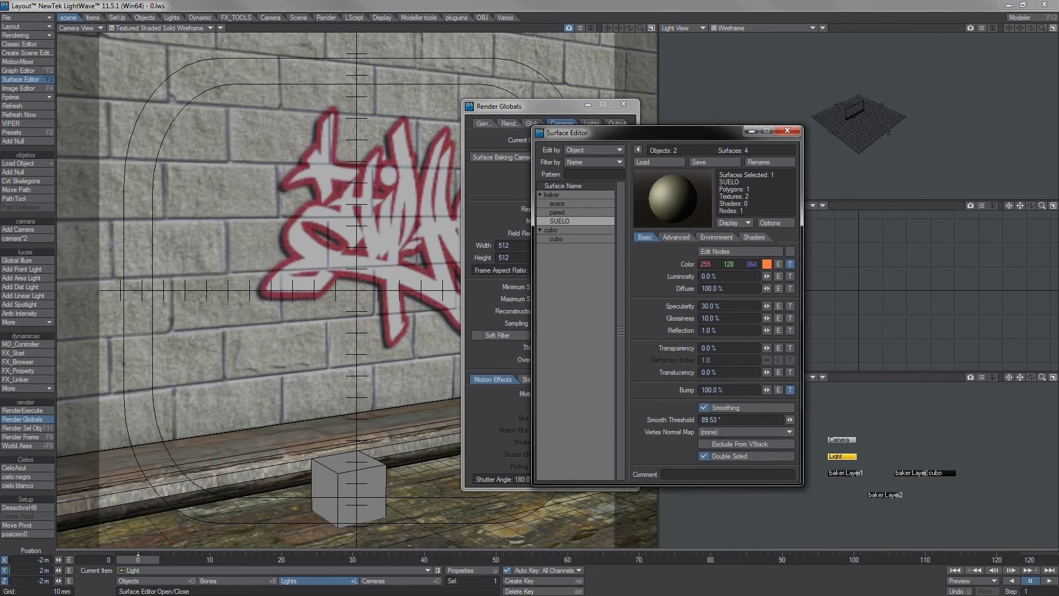
left_click(790, 264)
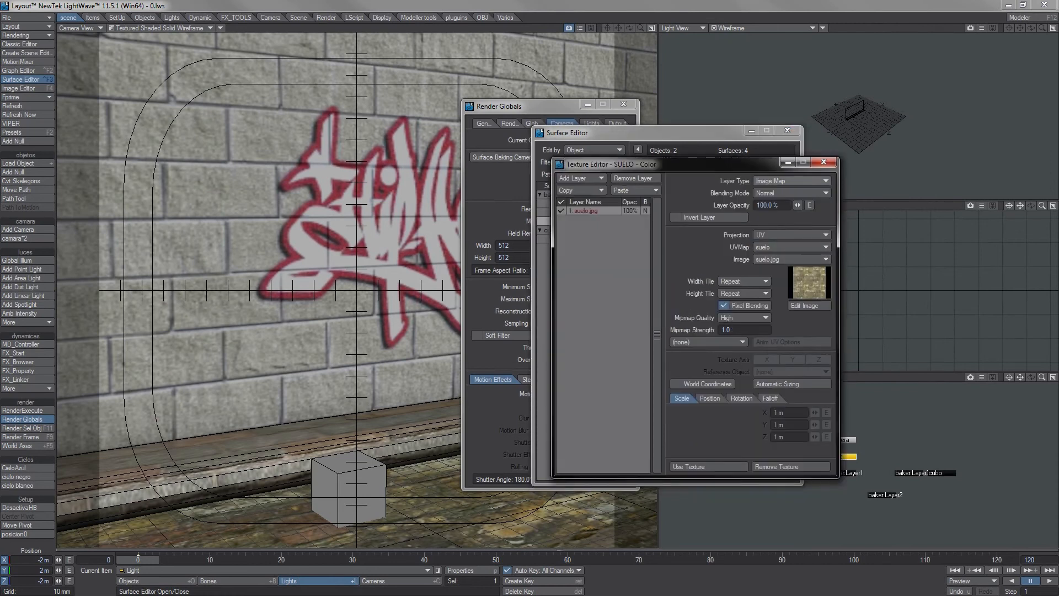
left_click(823, 162)
left_click(787, 130)
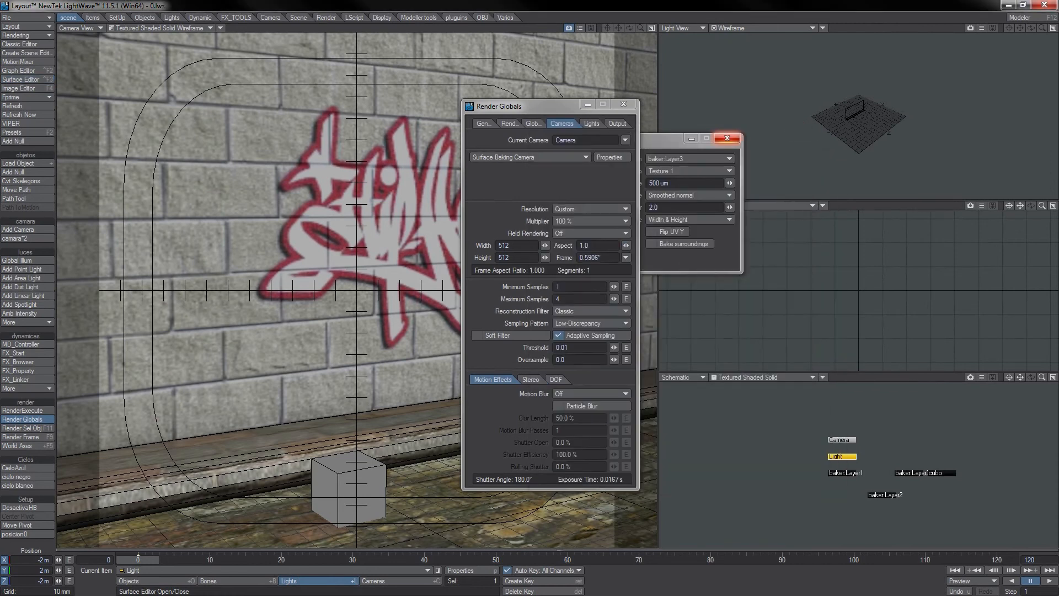
Step: Set the Surface Baking Camera's mesh to baker:Layer1 with the suelo UV map, and render the baked floor texture
left_click(670, 140)
left_click(685, 157)
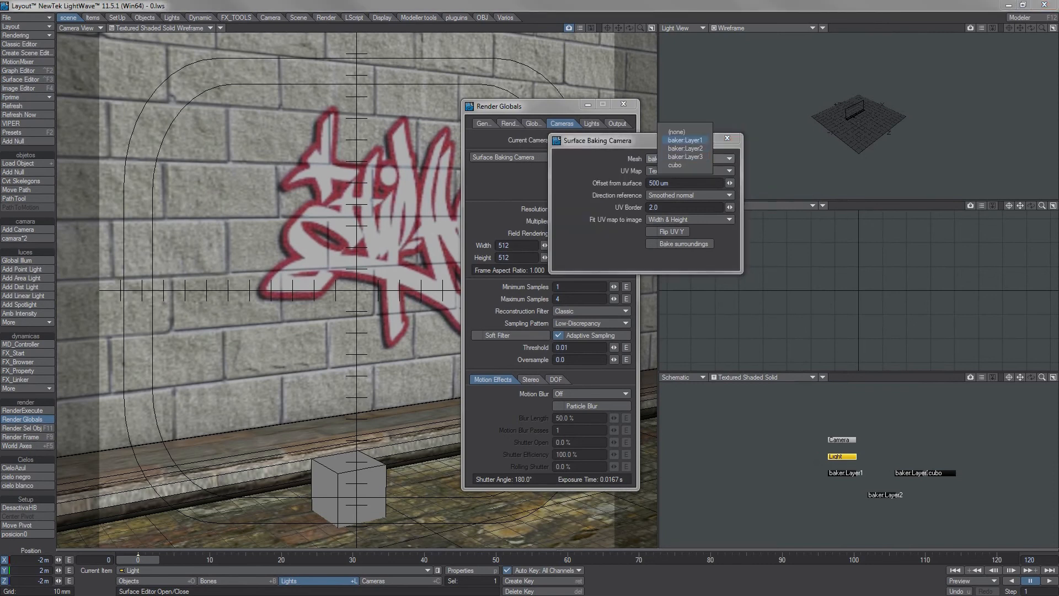
left_click(684, 140)
left_click(678, 170)
left_click(678, 152)
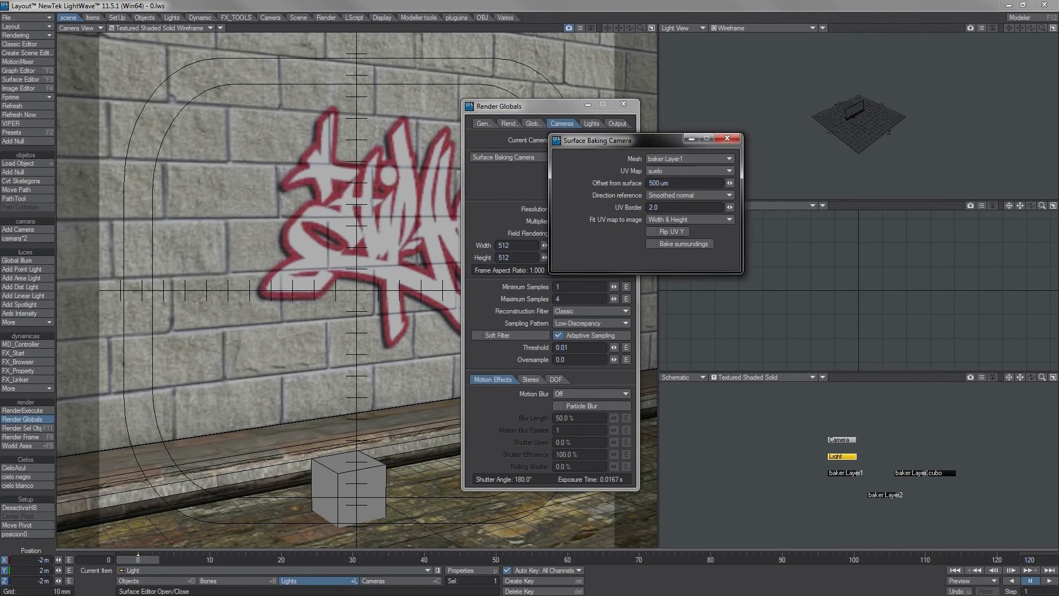
key("F9")
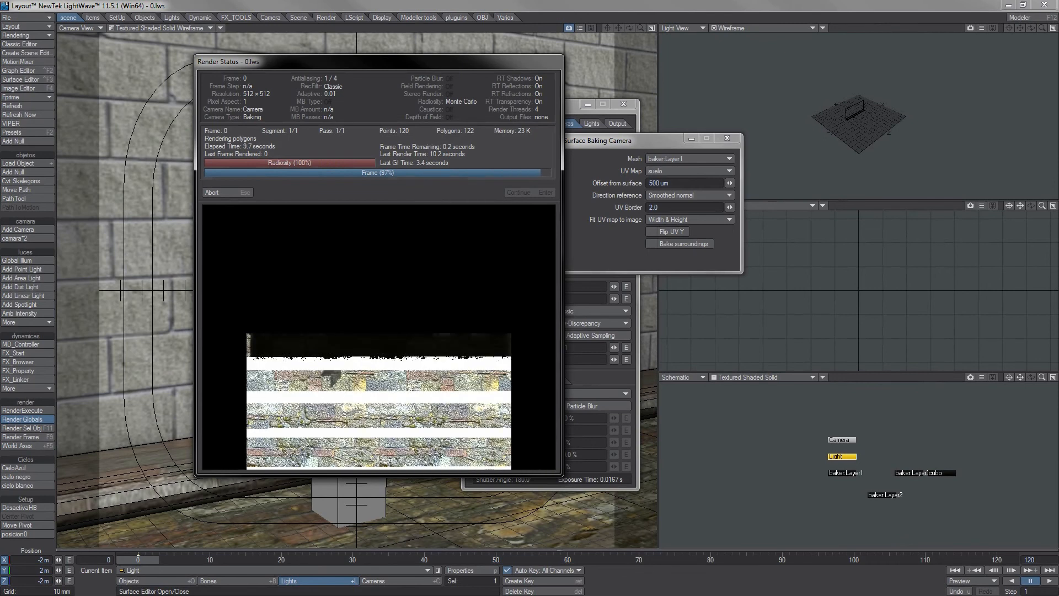
key("Return")
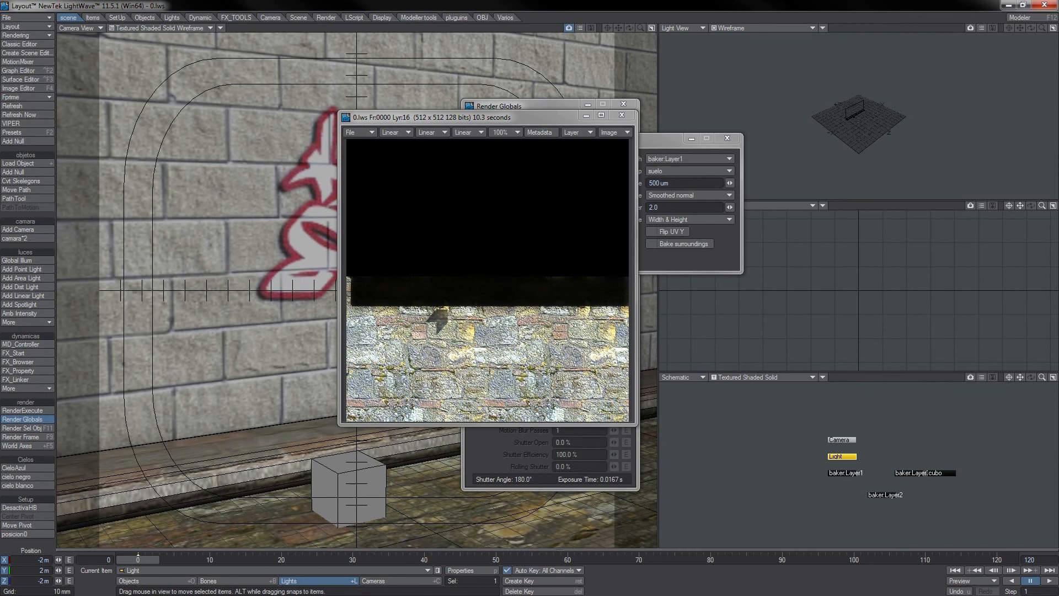
Step: Save the baked floor render as a JPEG named suelo2.jpg in the images folder
left_click(355, 132)
mouse_move(353, 128)
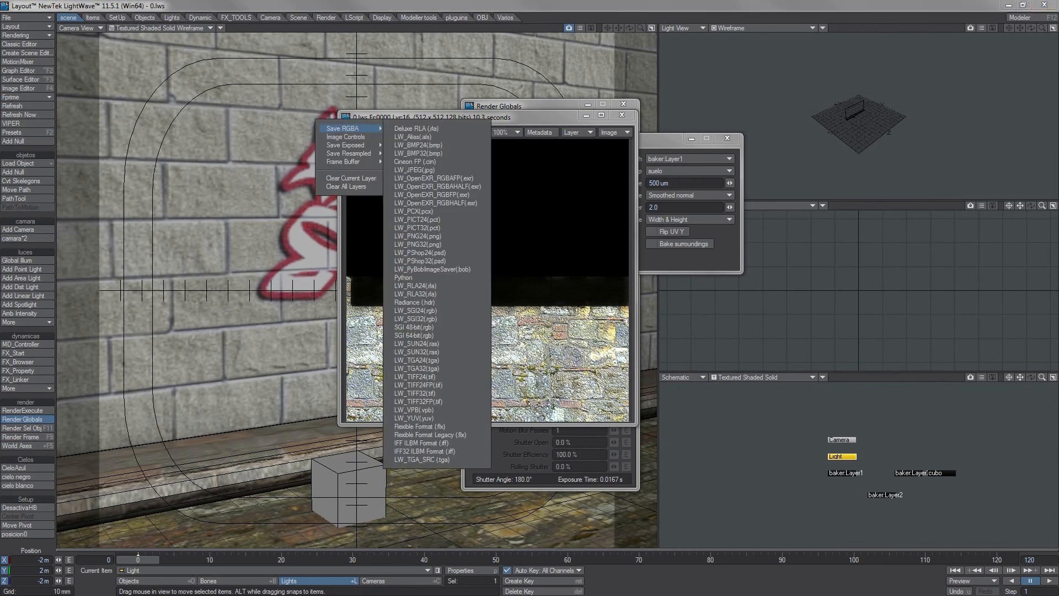
left_click(413, 169)
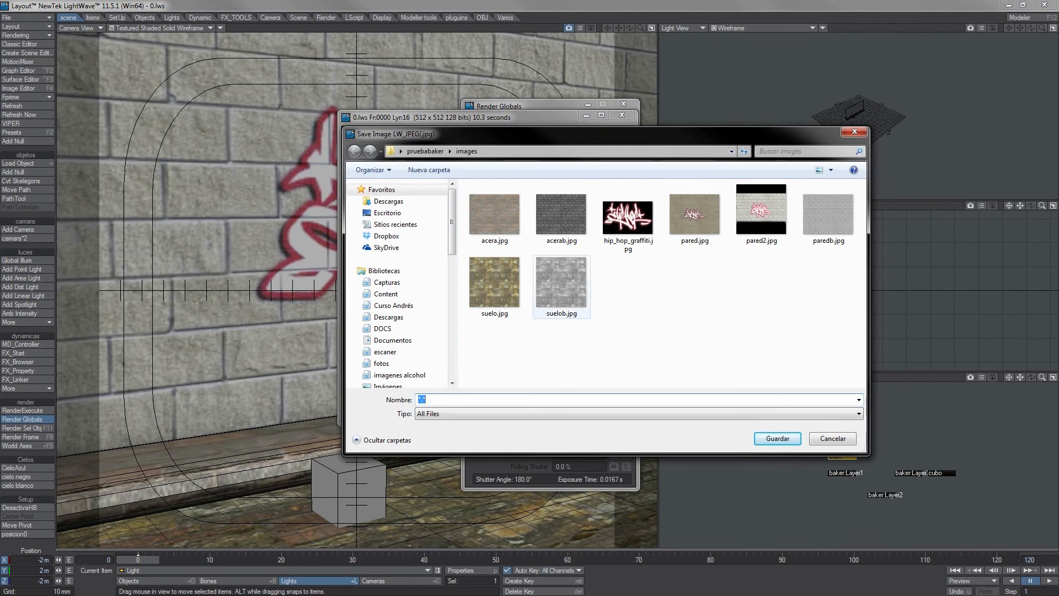
left_click(495, 287)
double_click(433, 400)
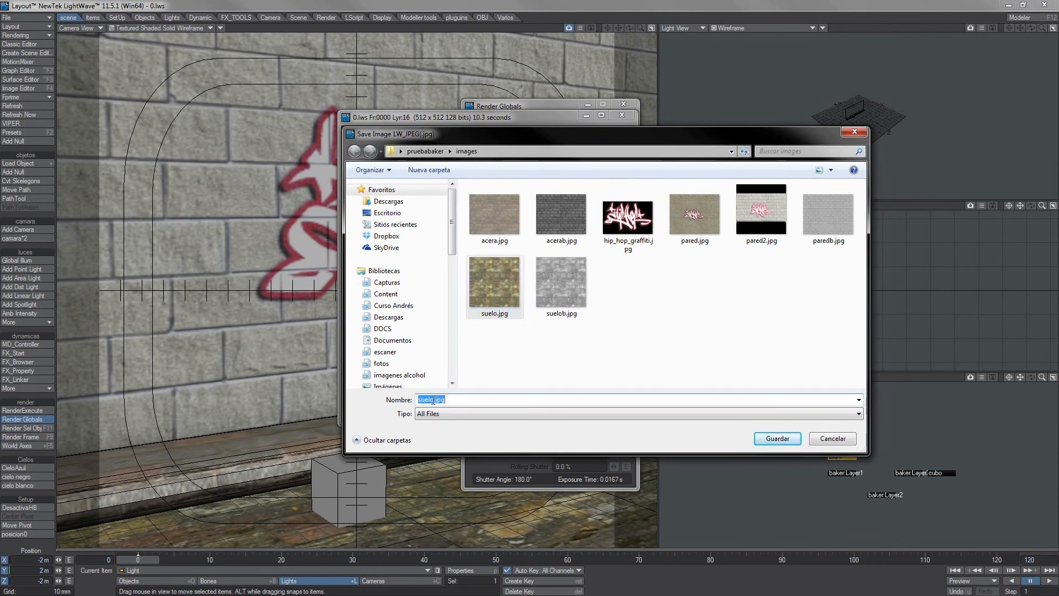
left_click(433, 401)
type("2")
key("Return")
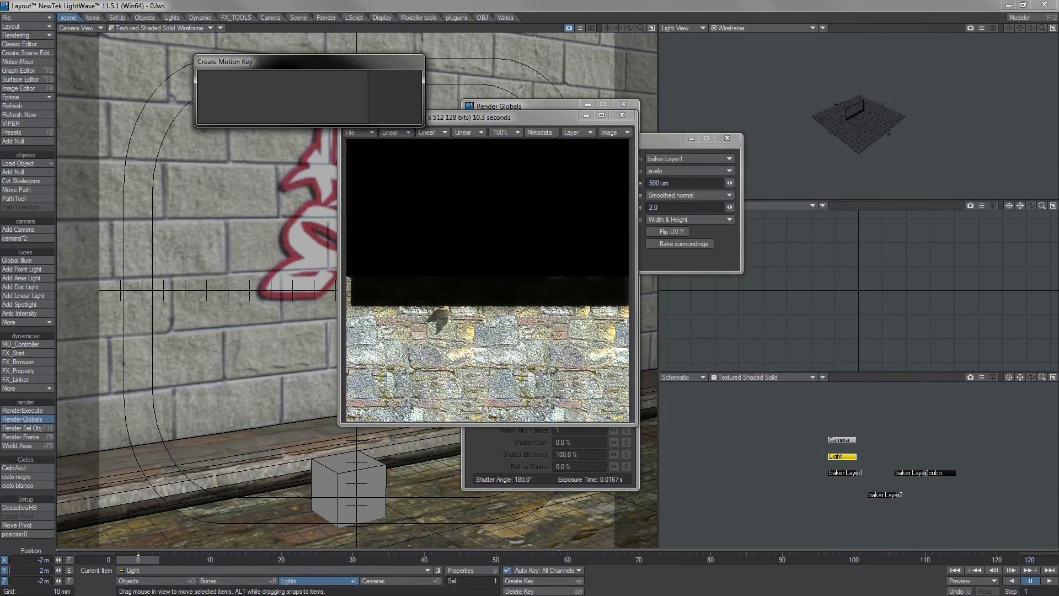
left_click(392, 78)
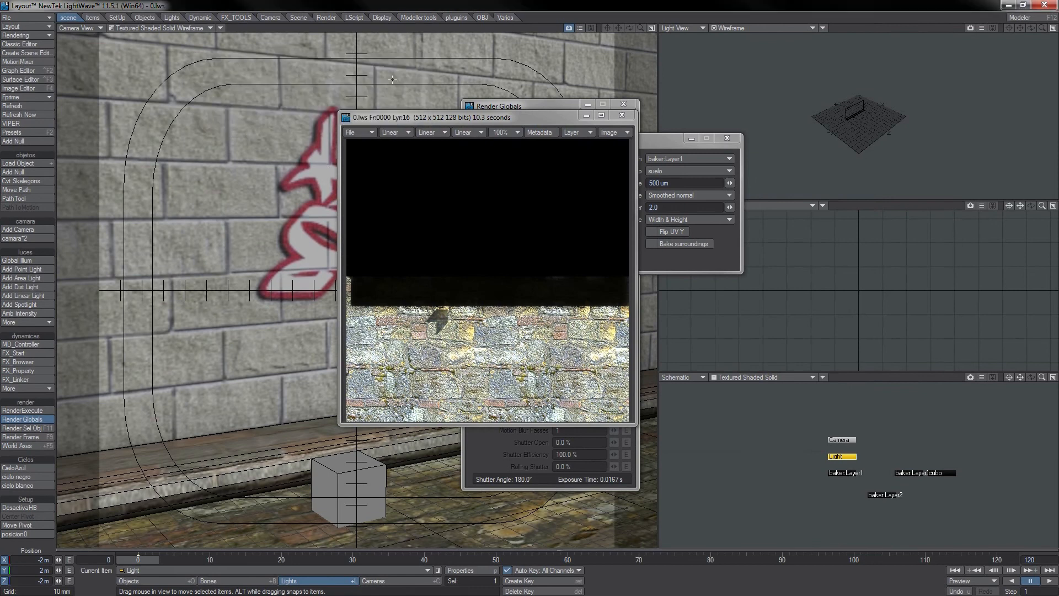
Step: Load suelo2.jpg as the image of the SUELO surface's color texture, keeping the suelo UV map
key("F3")
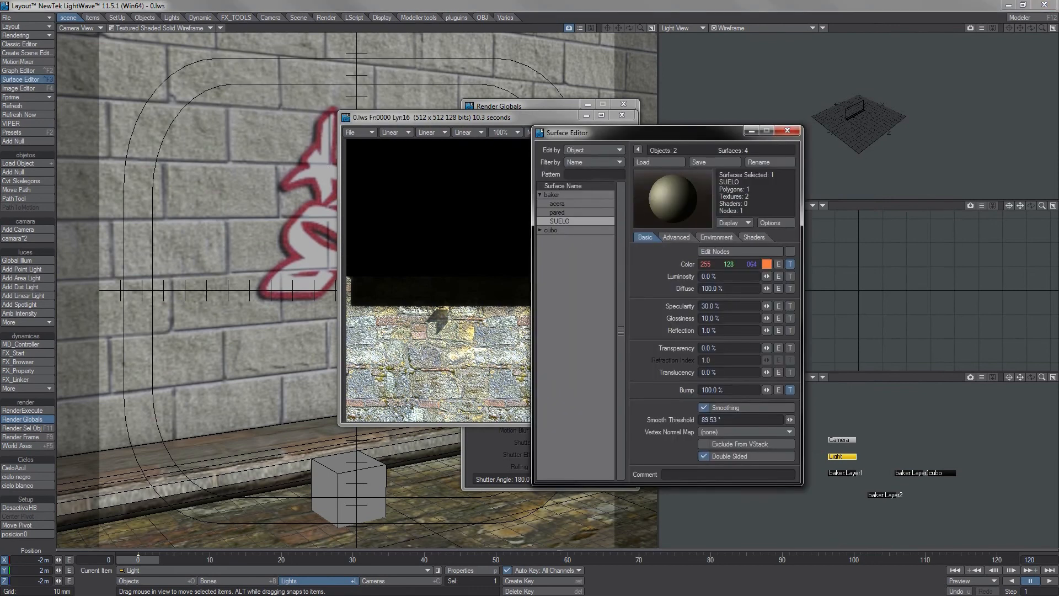
left_click_drag(420, 117, 958, 154)
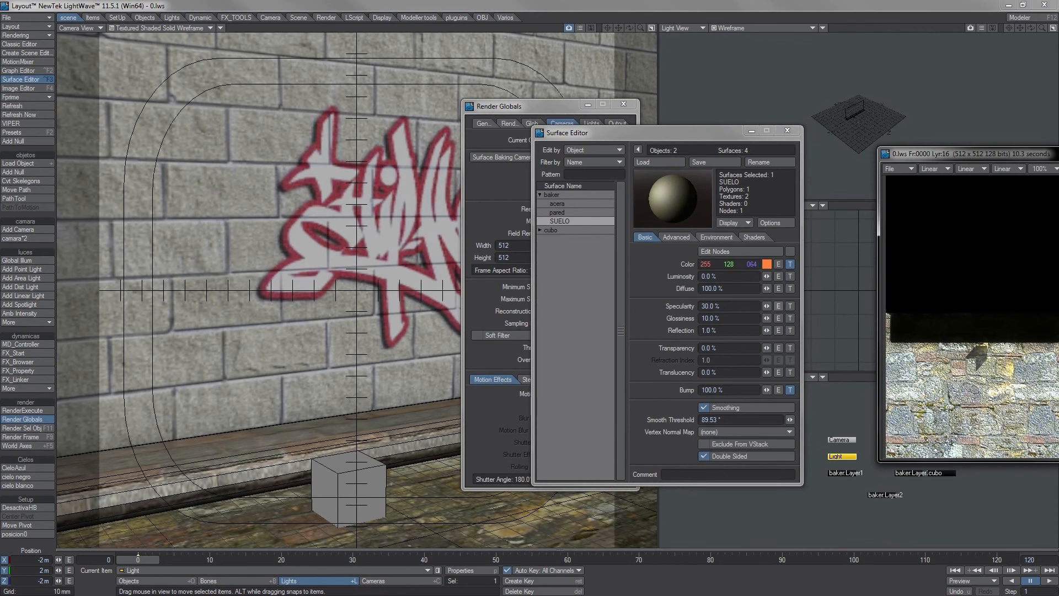
left_click(790, 265)
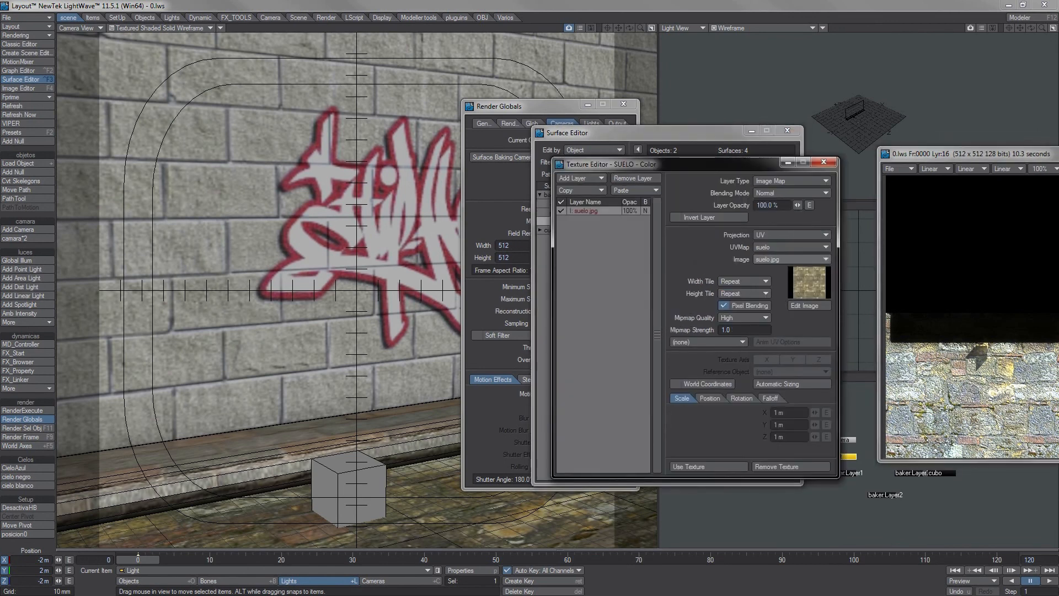
left_click(788, 247)
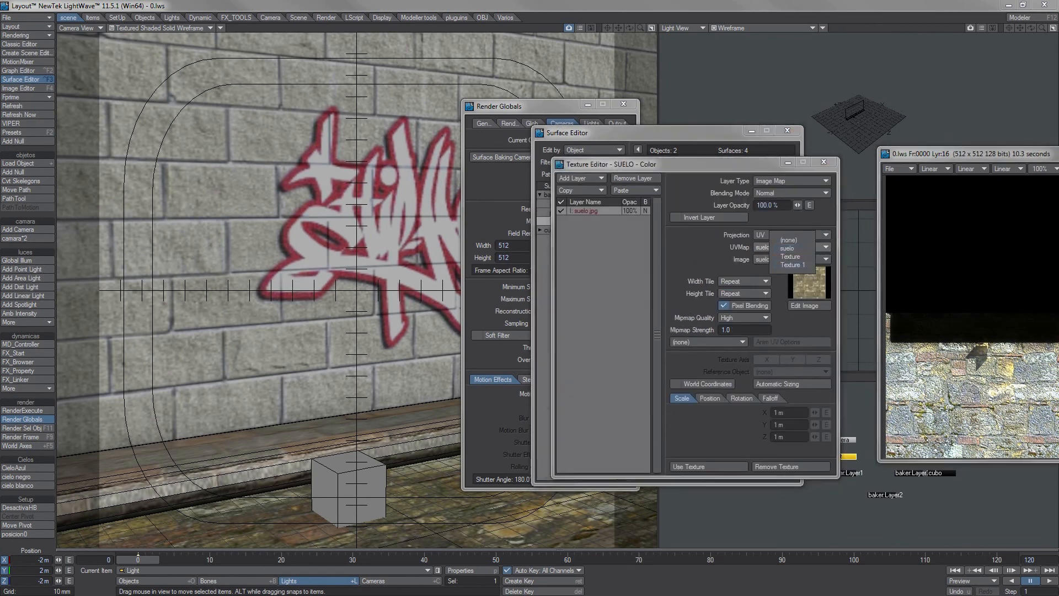
left_click(797, 278)
left_click(791, 259)
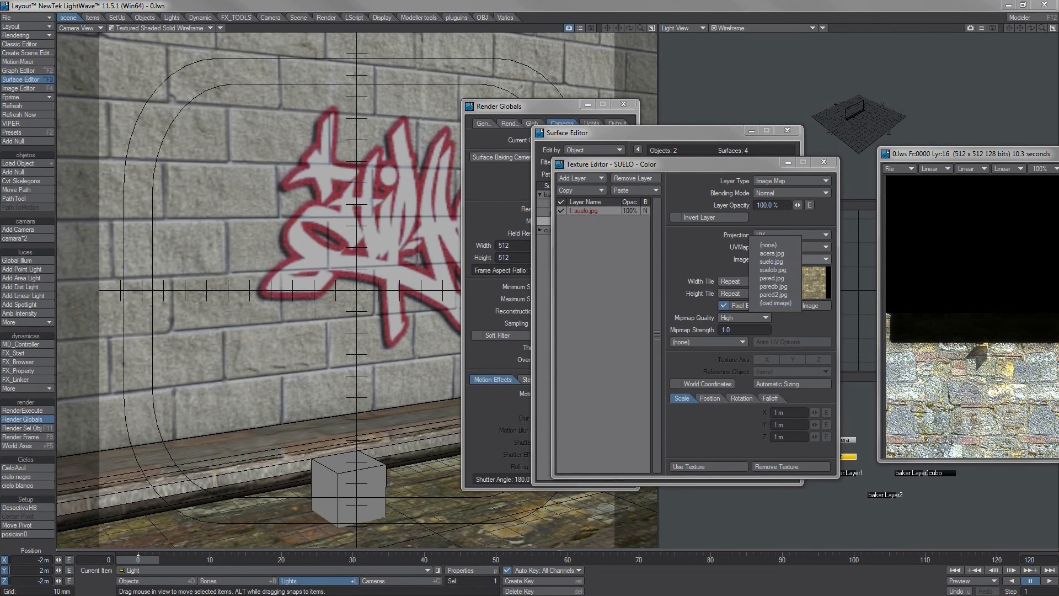
left_click(775, 302)
double_click(859, 329)
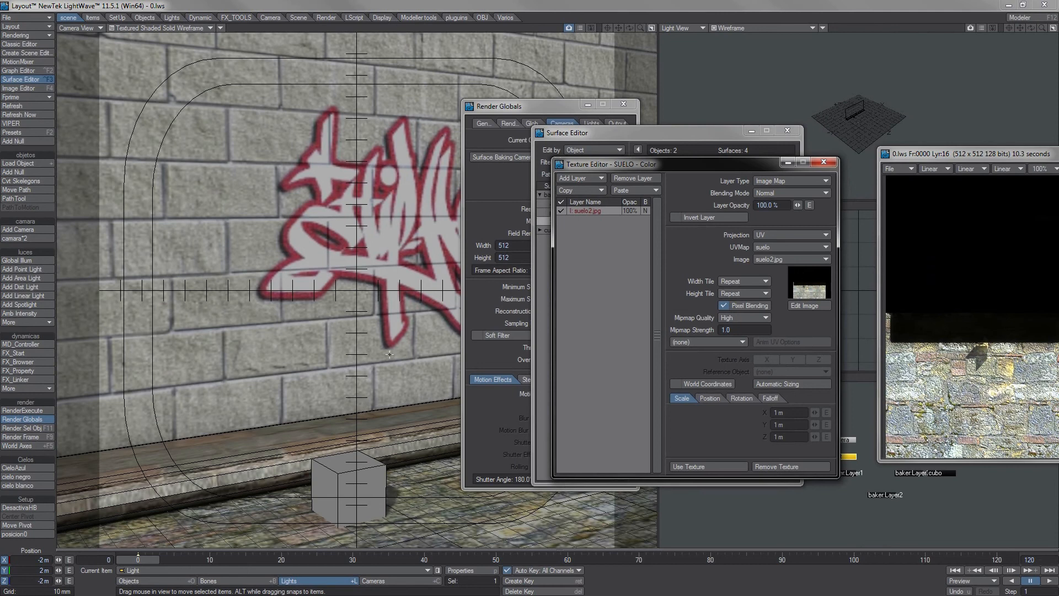
Step: Show the scene in the perspective view and close the texture, surface, baking camera and render settings windows
key("4")
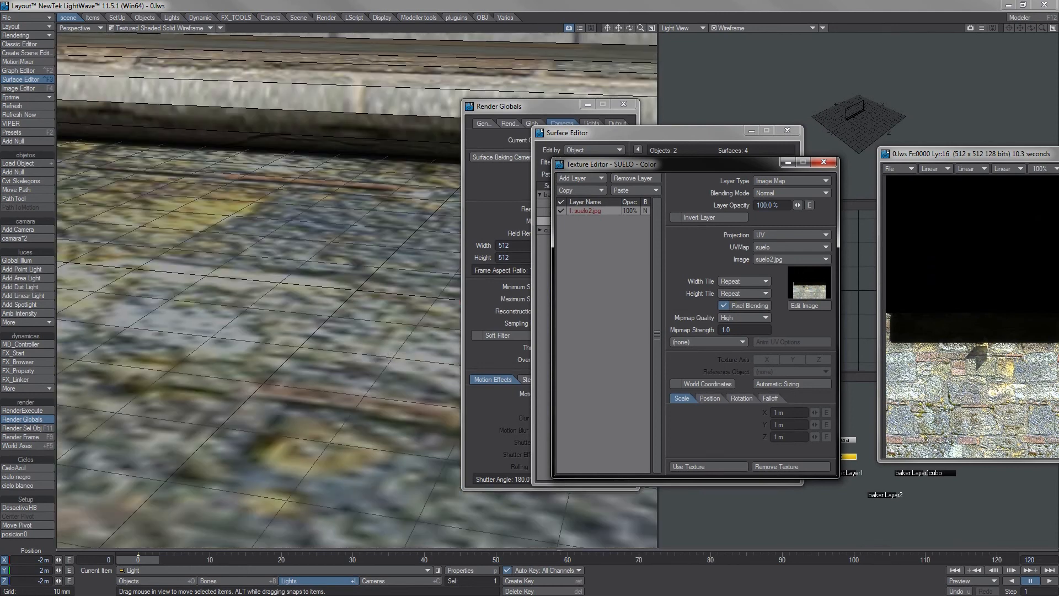
left_click(823, 162)
left_click(788, 130)
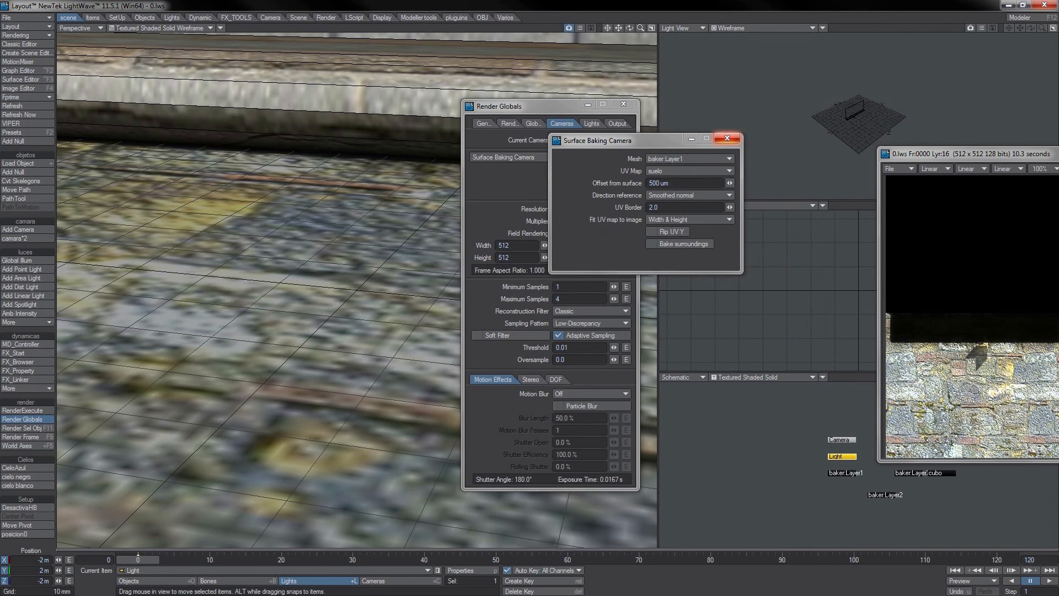
left_click(727, 138)
left_click(624, 104)
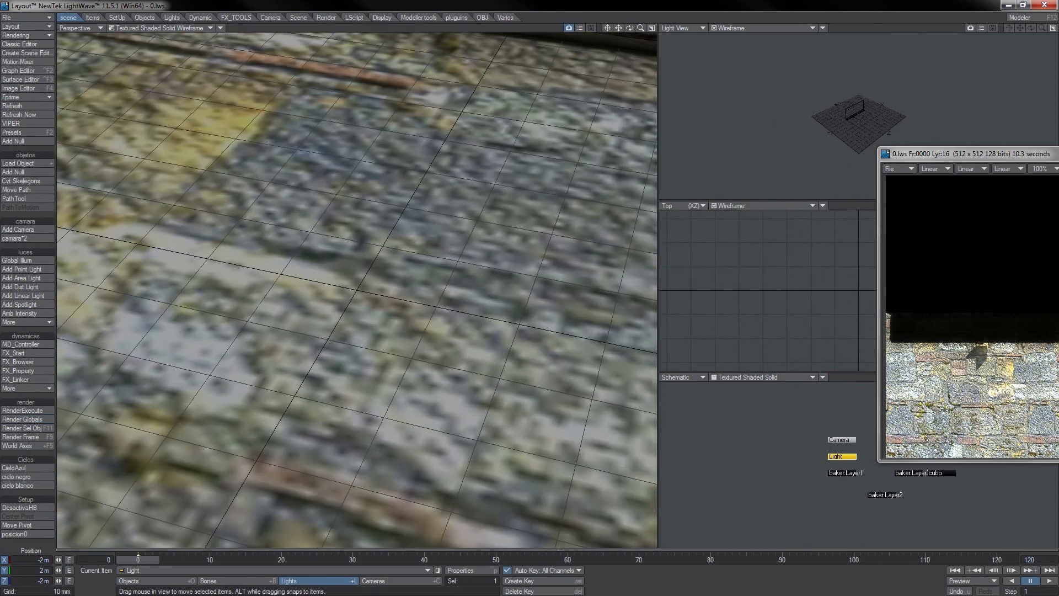
Step: Examine the baked cube shadow on the floor and the wall's graffiti texture close up in the perspective and camera views
left_click_drag(629, 28, 468, 112)
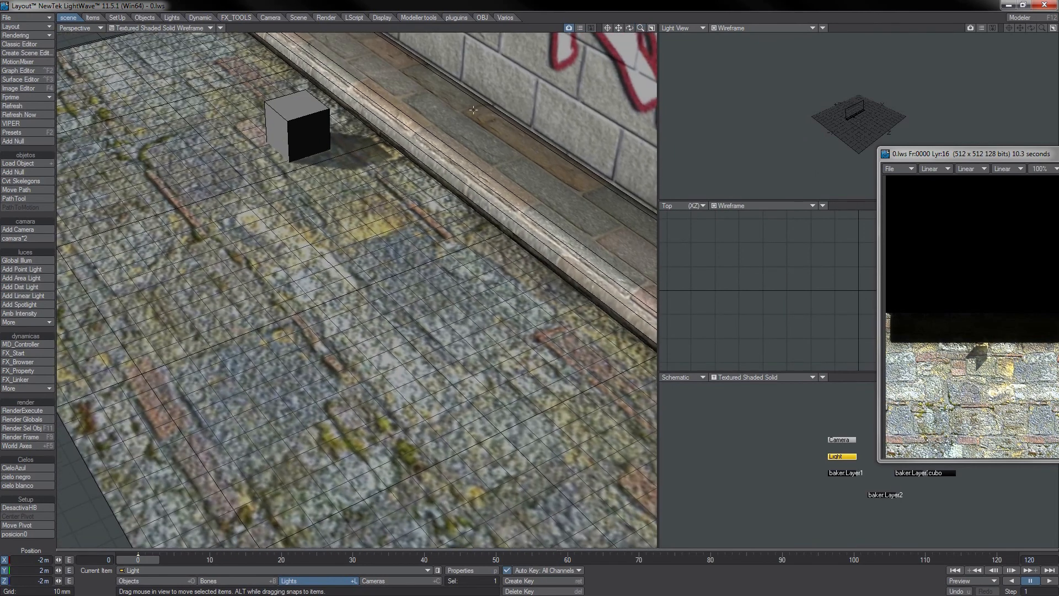
left_click_drag(640, 28, 681, 29)
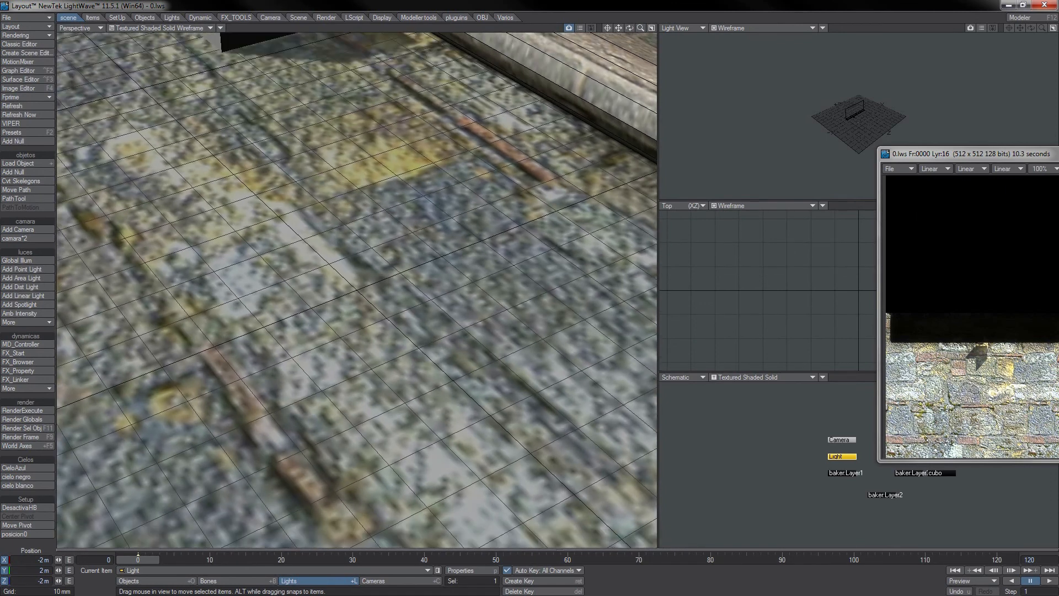
left_click_drag(324, 182, 344, 272, "alt")
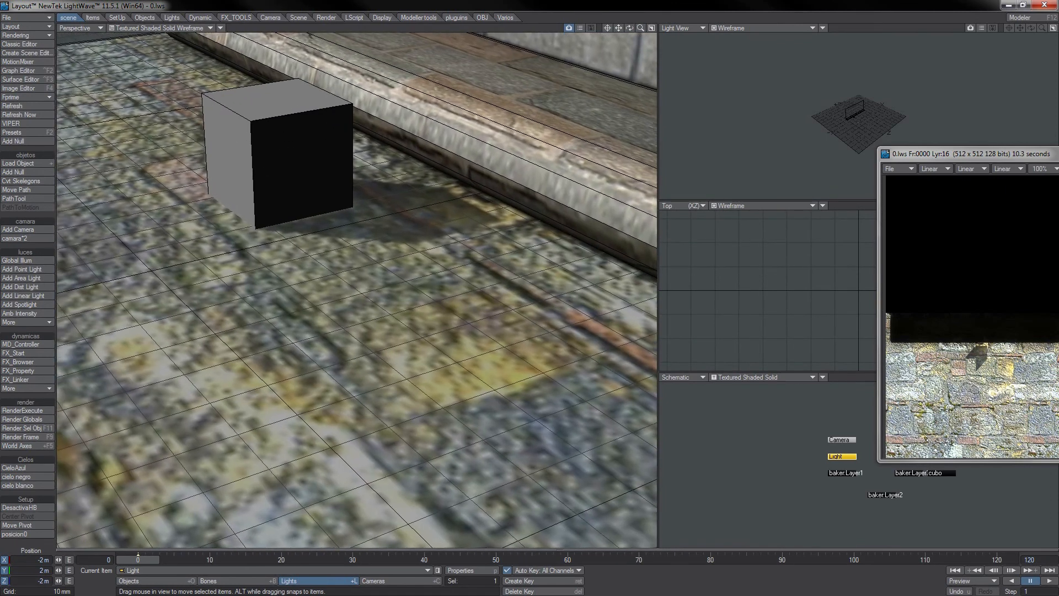
left_click_drag(279, 92, 257, 140, "alt+shift")
left_click_drag(373, 215, 325, 263, "alt+shift")
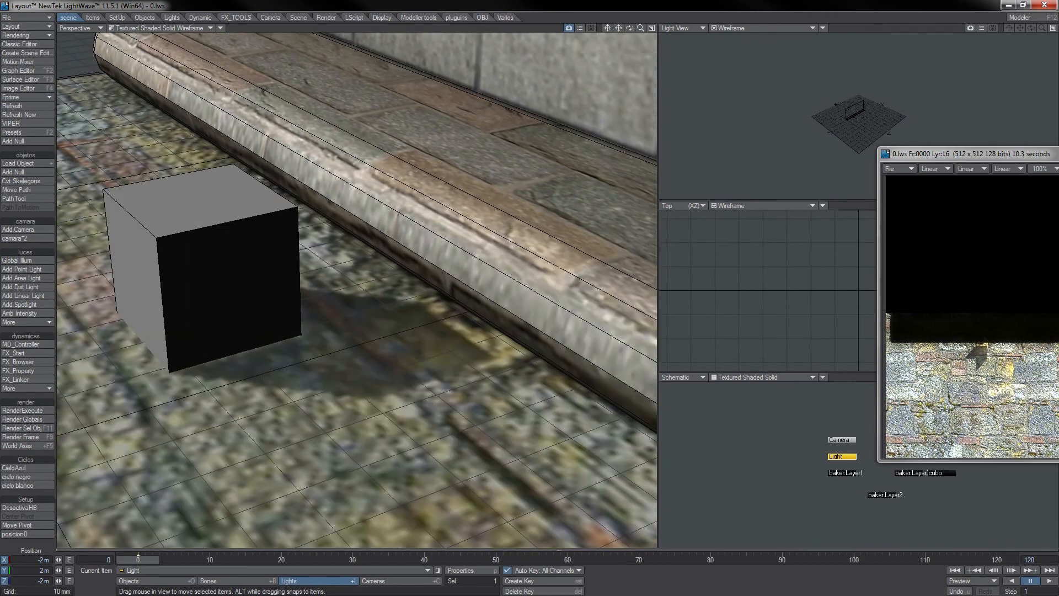
left_click_drag(353, 343, 125, 334, "alt")
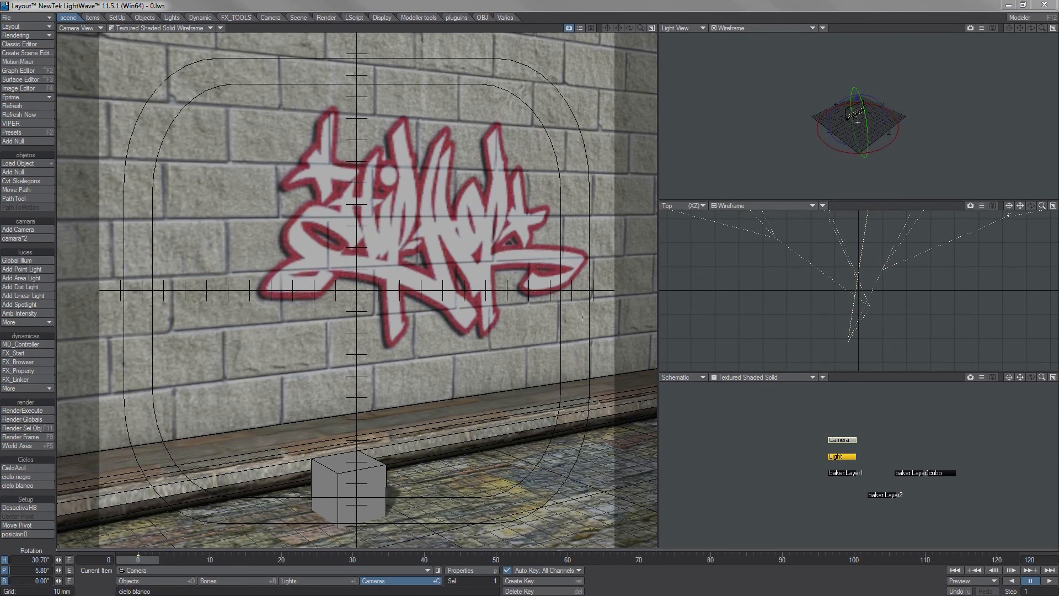
left_click(507, 301)
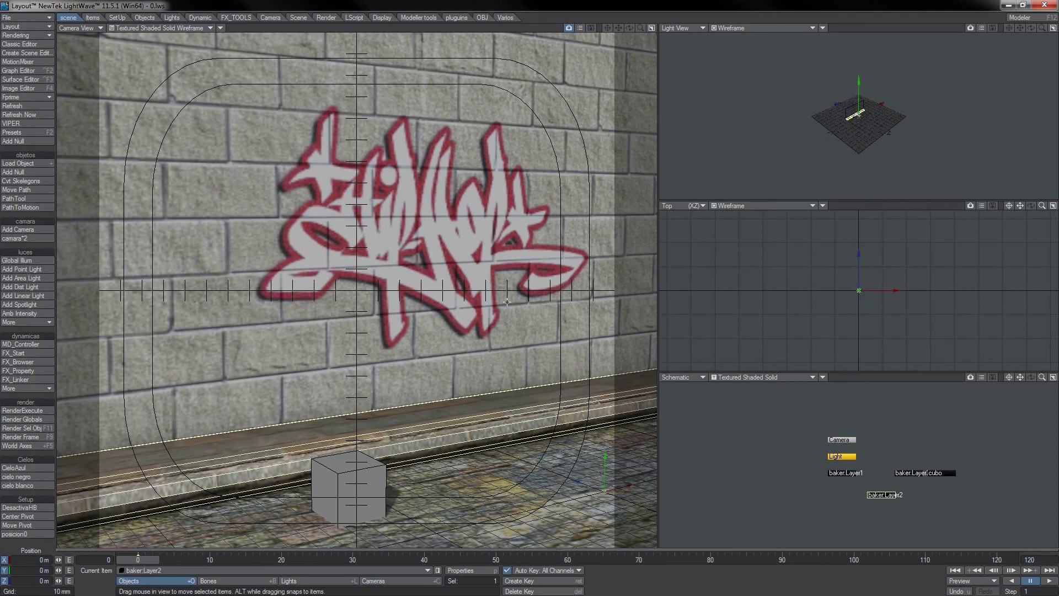
key("4")
left_click_drag(507, 302, 412, 303, "alt")
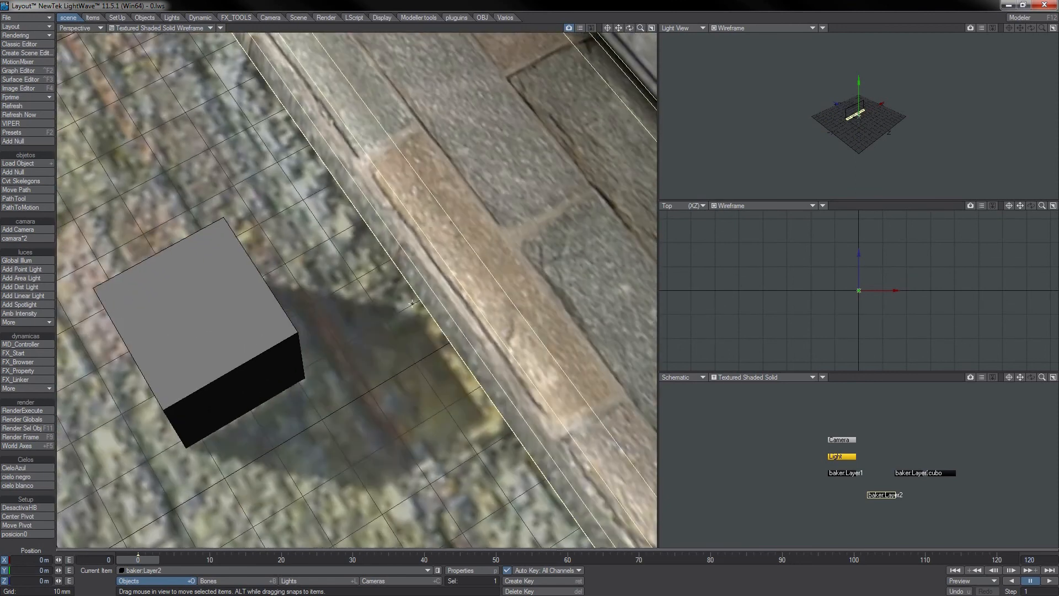
left_click_drag(294, 409, 248, 405, "alt")
key("F9")
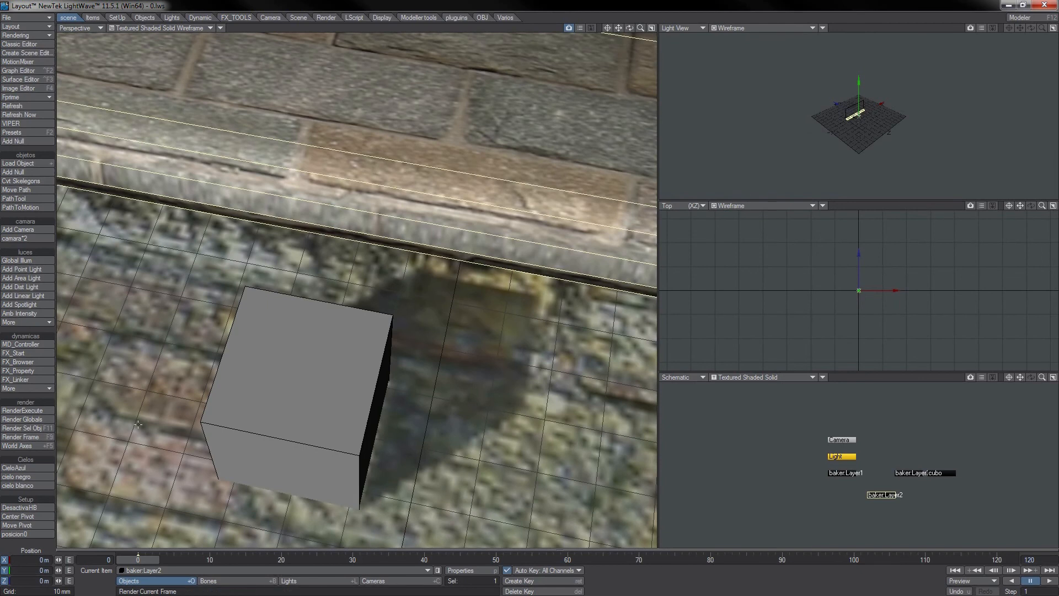
left_click(436, 91)
Step: Save all objects of the scene and confirm the save
left_click(22, 17)
mouse_move(22, 33)
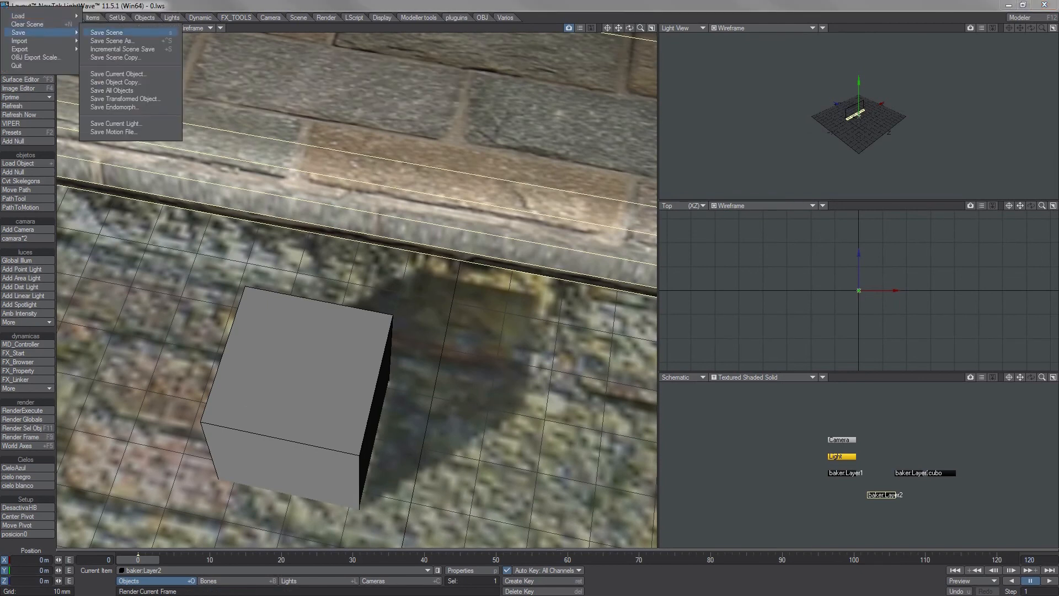
left_click(111, 90)
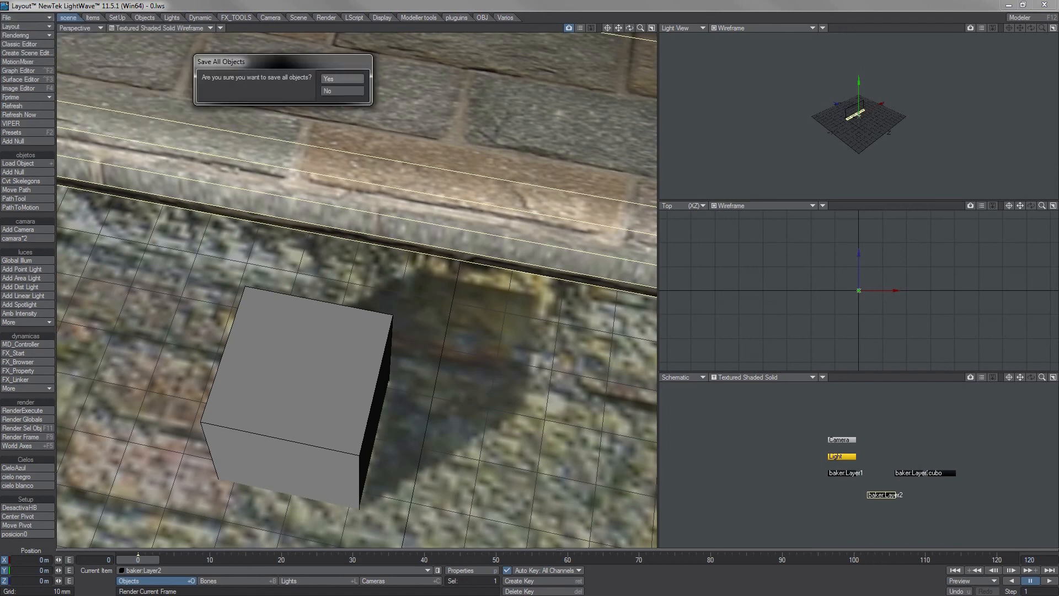
left_click(342, 79)
Step: Minimize Layout, switch to Modeler and show the baker object's floor layer together with the wall and curb layers
left_click(1008, 5)
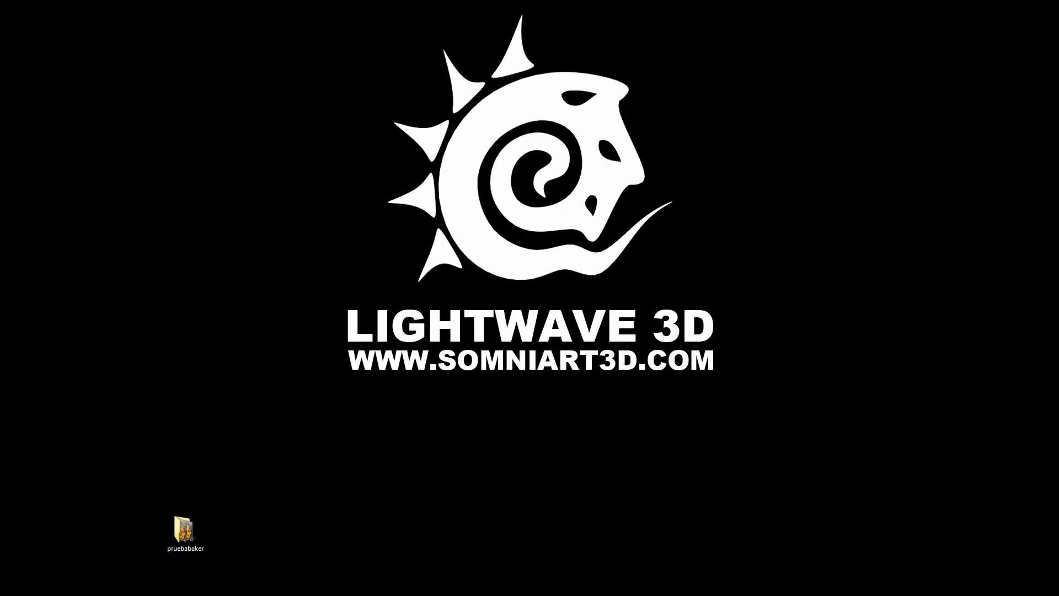
key("alt+Tab")
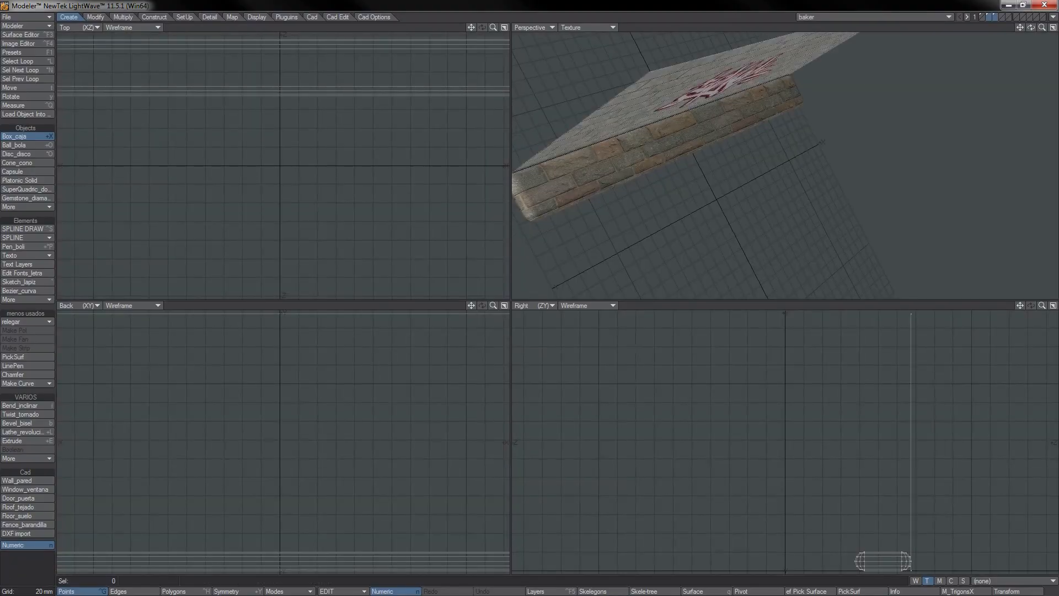
left_click(983, 16, "shift")
Step: Examine the baked shadow and textures on the floor, curb and wall in Modeler's perspective view, from close up and from farther away
left_click_drag(854, 154, 685, 210, "alt")
left_click_drag(1042, 27, 1048, 28)
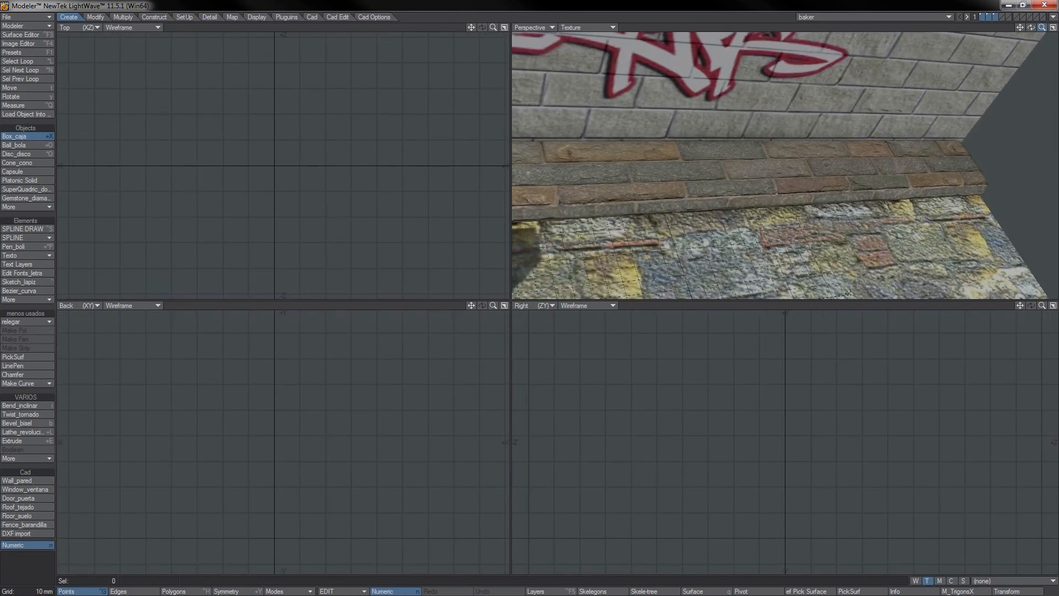
left_click_drag(622, 195, 702, 65, "alt+shift")
left_click_drag(788, 132, 836, 91, "alt")
left_click_drag(864, 137, 869, 173, "alt")
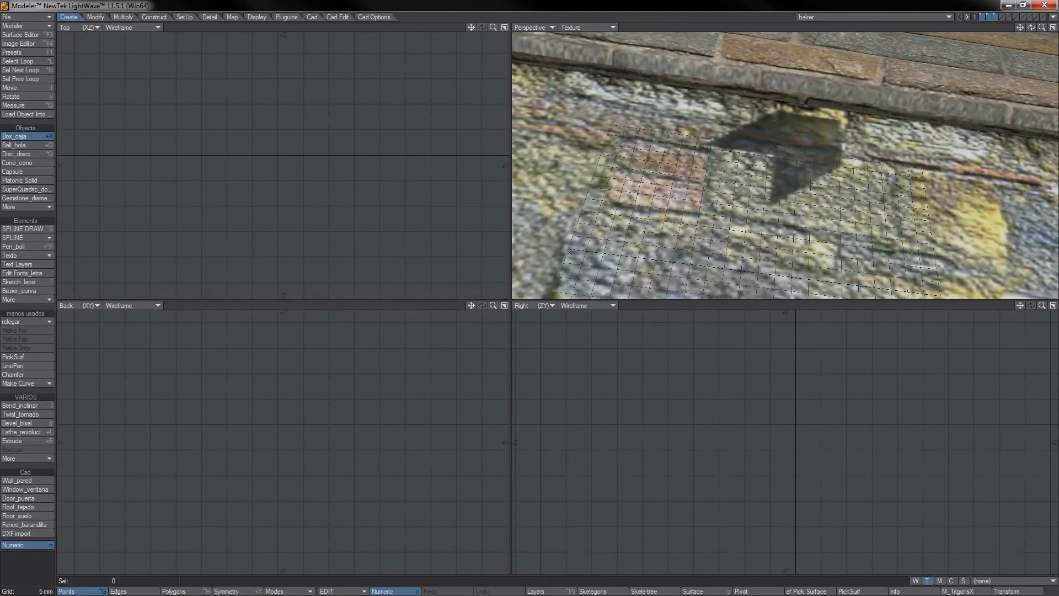
left_click_drag(1042, 27, 970, 30)
left_click_drag(952, 93, 930, 32, "alt")
left_click_drag(806, 131, 810, 81, "alt")
left_click_drag(801, 135, 870, 89, "alt")
left_click_drag(848, 129, 815, 92, "alt")
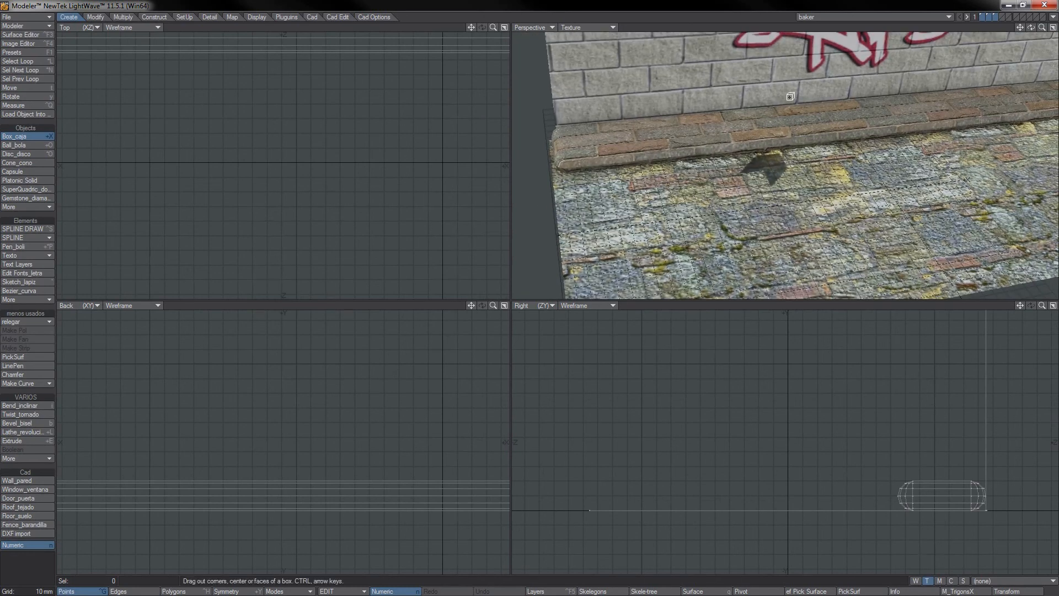